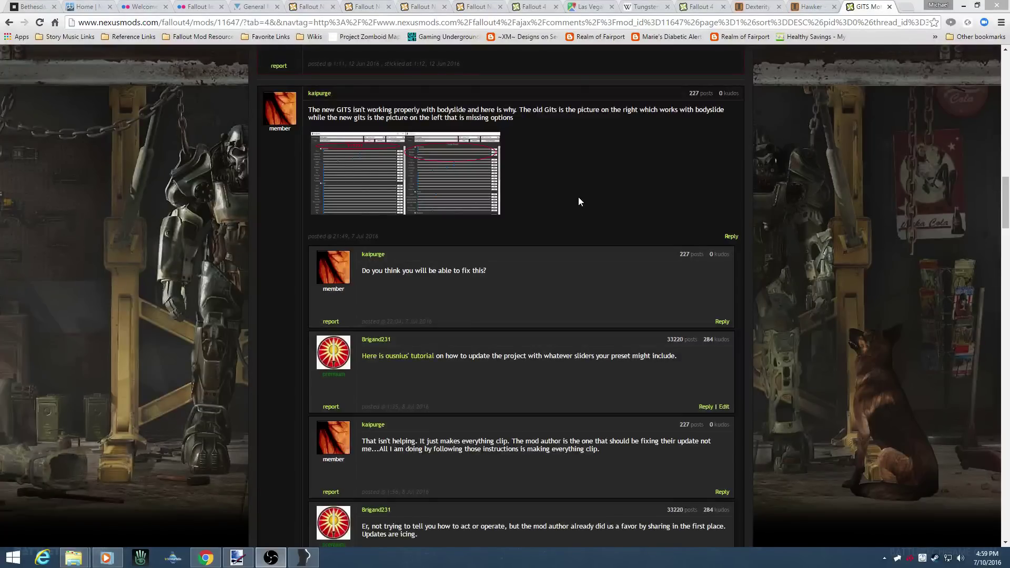
Open the tutorial linked in the mod comment about updating project sliders in a new tab and bring it up
right_click(412, 359)
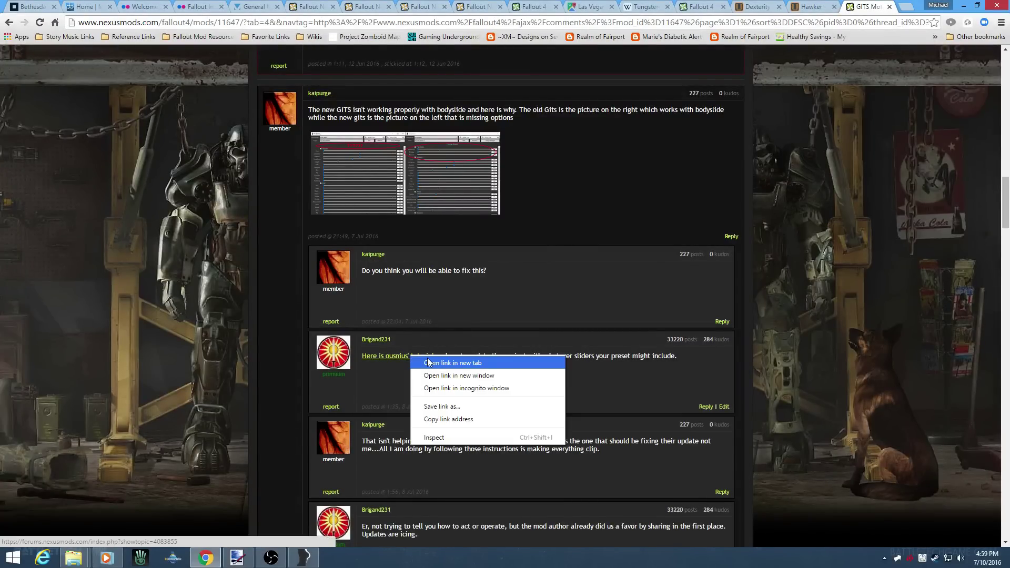
left_click(441, 362)
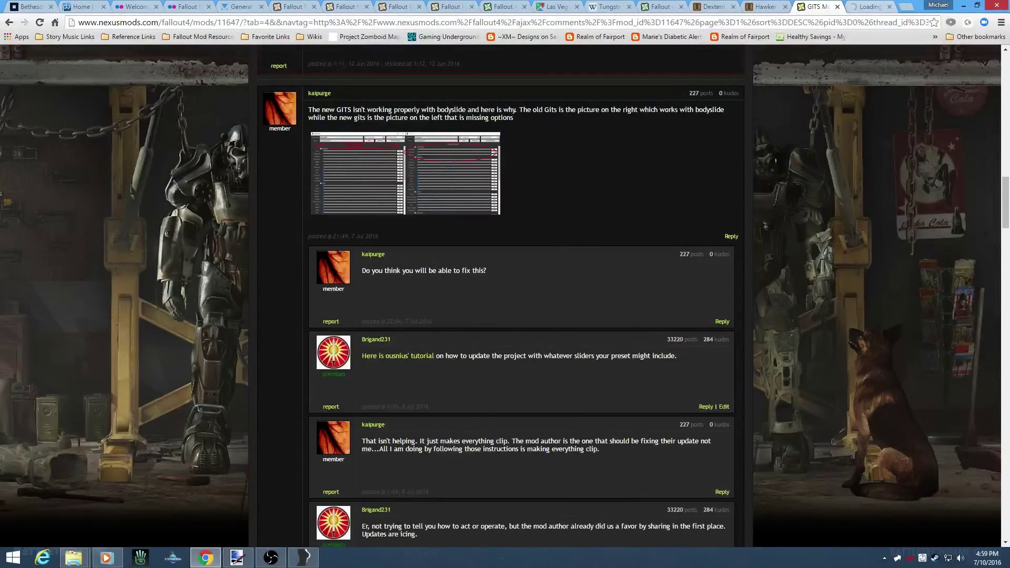
left_click(869, 7)
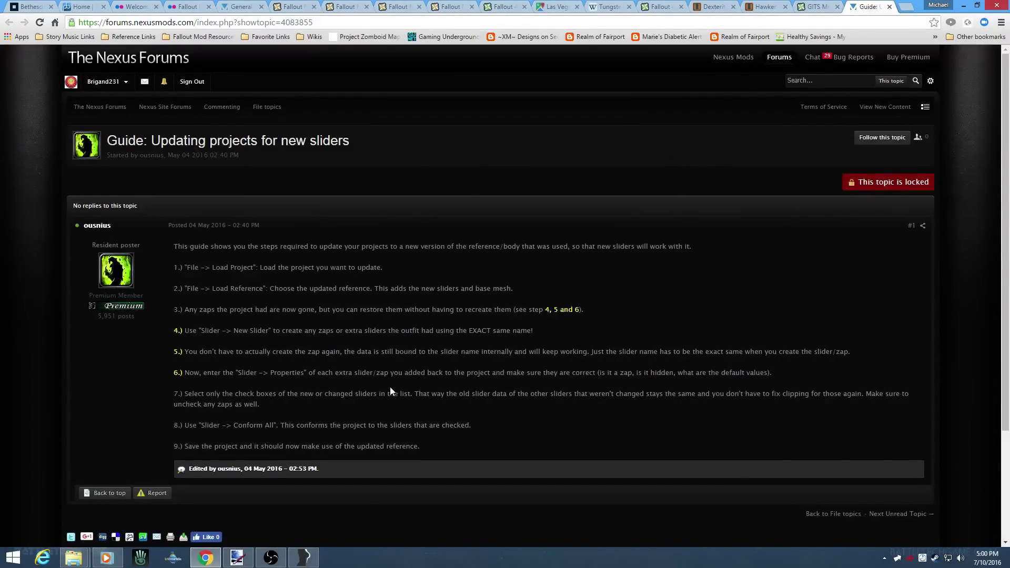
Switch to BodySlide and look through the full slider list of the GITS_suit03 outfit
left_click(303, 557)
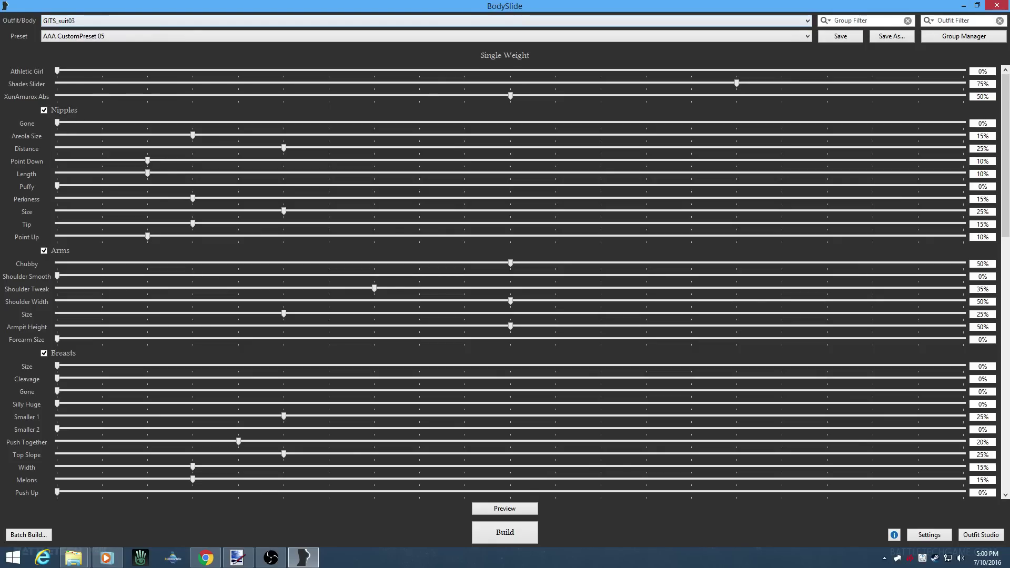
scroll(72, 155, "down", 3)
scroll(72, 155, "up", 3)
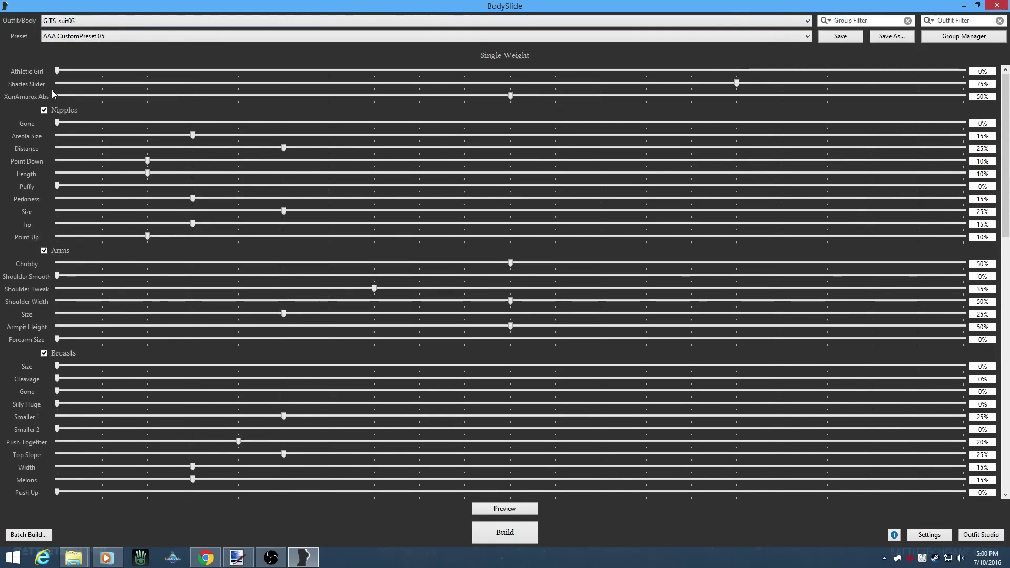
scroll(131, 246, "down", 20)
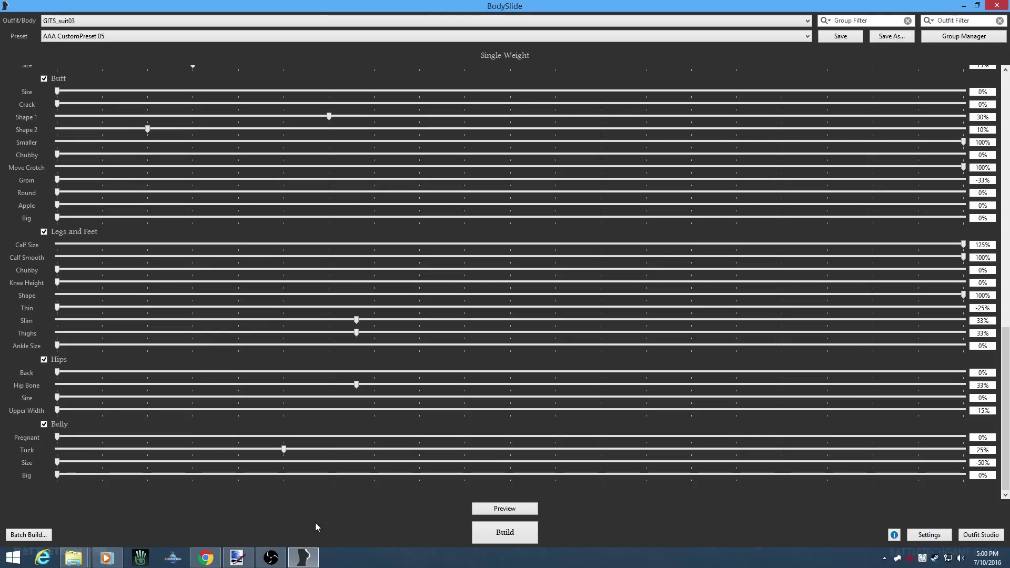
Launch Outfit Studio and load the project GITS_suit03.osp from the SliderSets folder
left_click(980, 536)
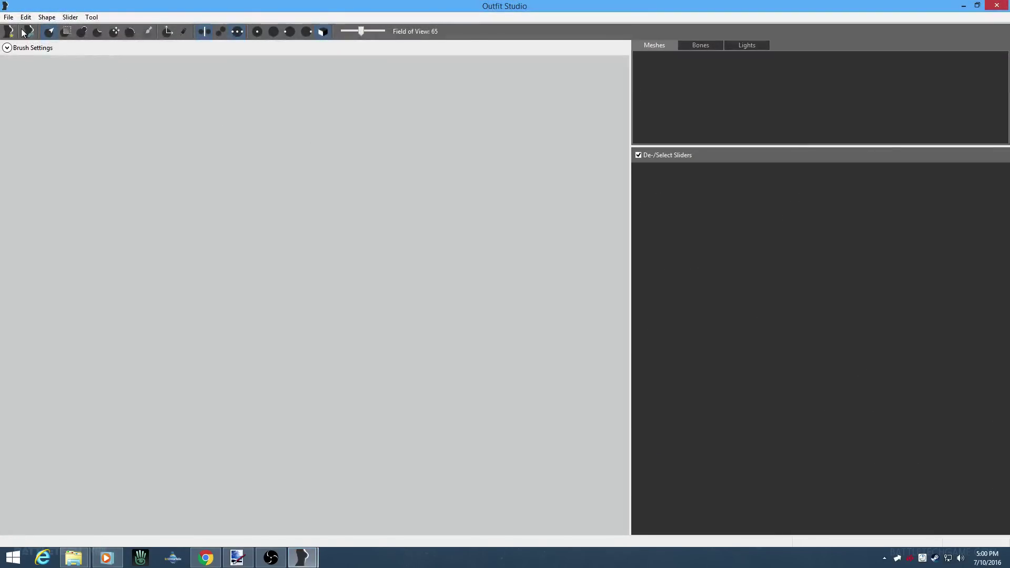
left_click(8, 17)
left_click(23, 42)
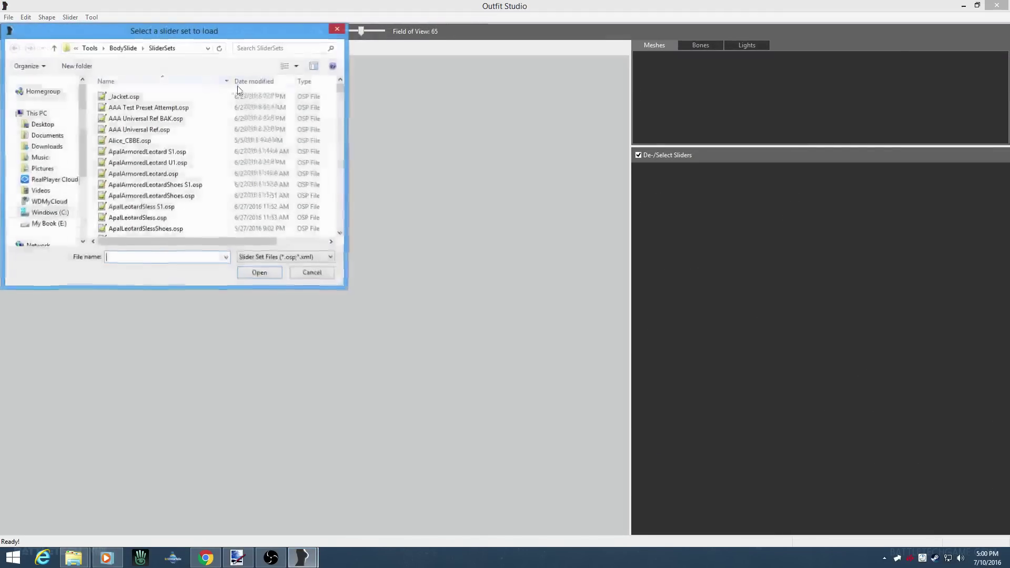
left_click_drag(342, 87, 335, 122)
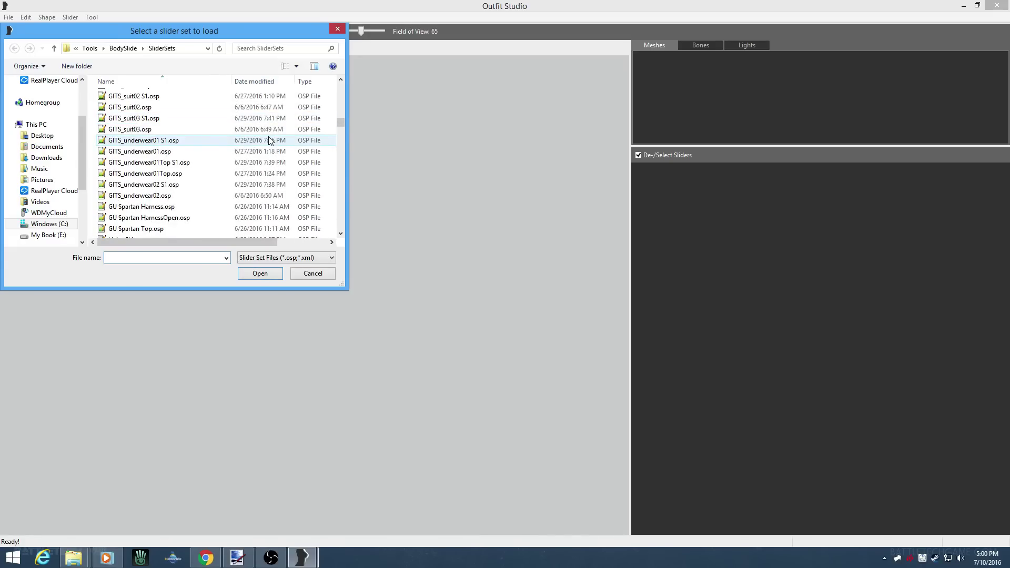
double_click(163, 130)
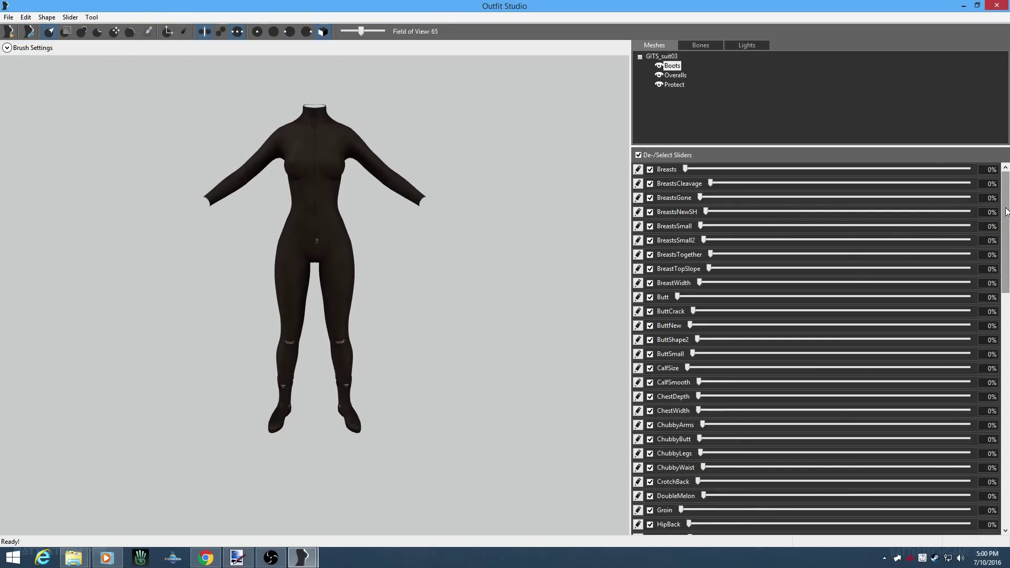
Check the guide's next instruction in the browser, then load the CBBE Body template as the project's reference in Outfit Studio
left_click(207, 557)
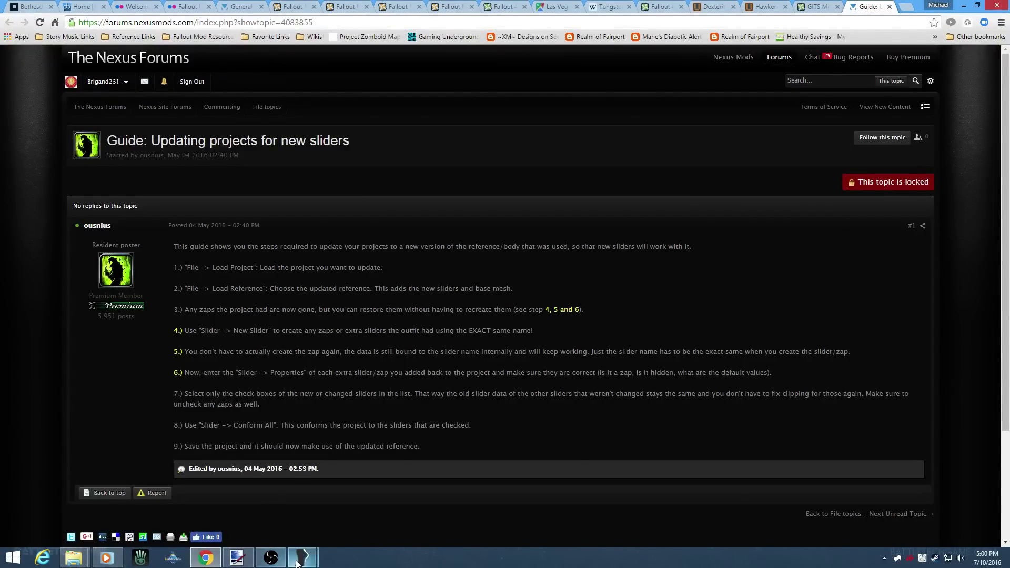
left_click(370, 507)
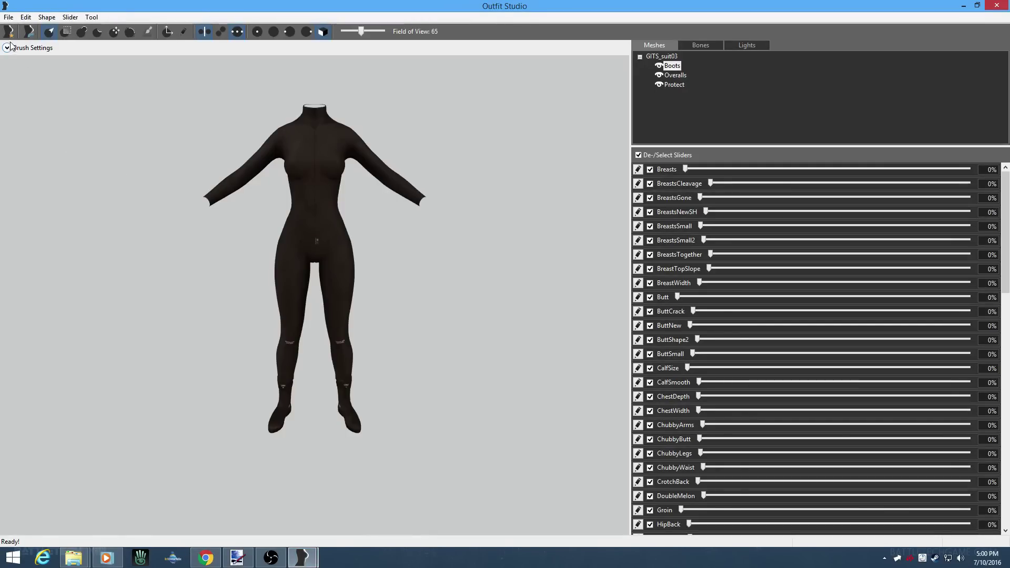
left_click(8, 17)
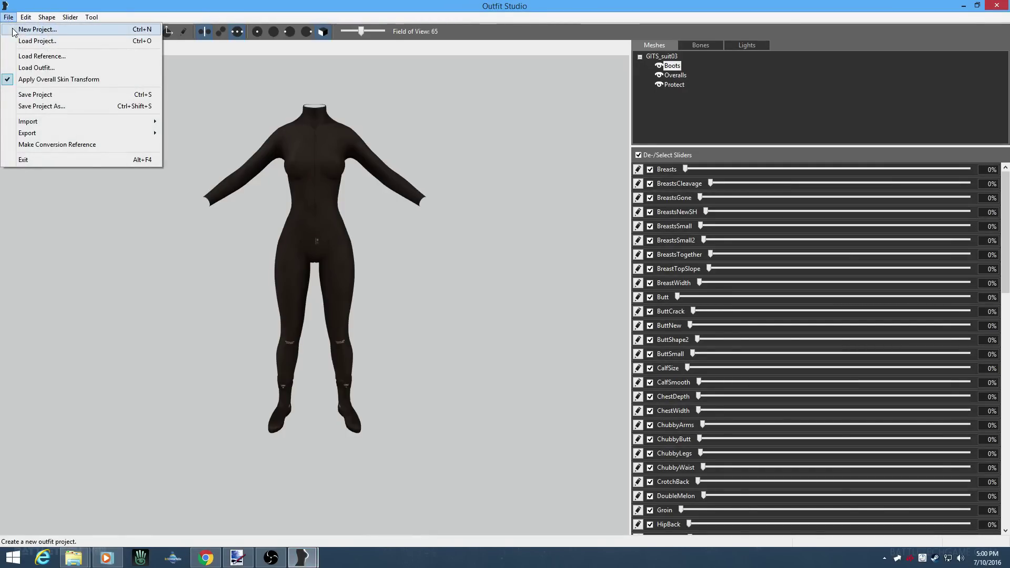
left_click(23, 56)
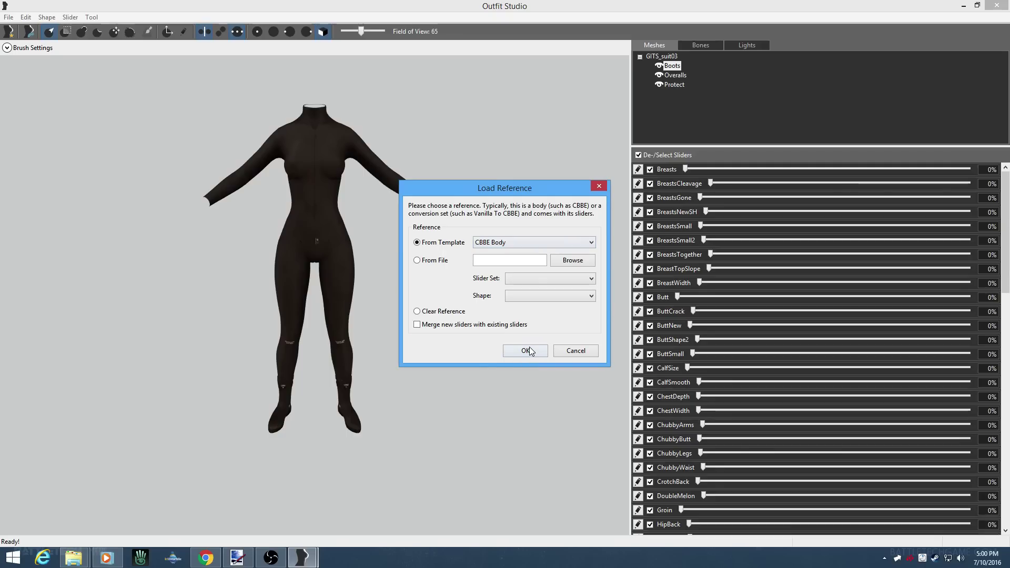
left_click(530, 350)
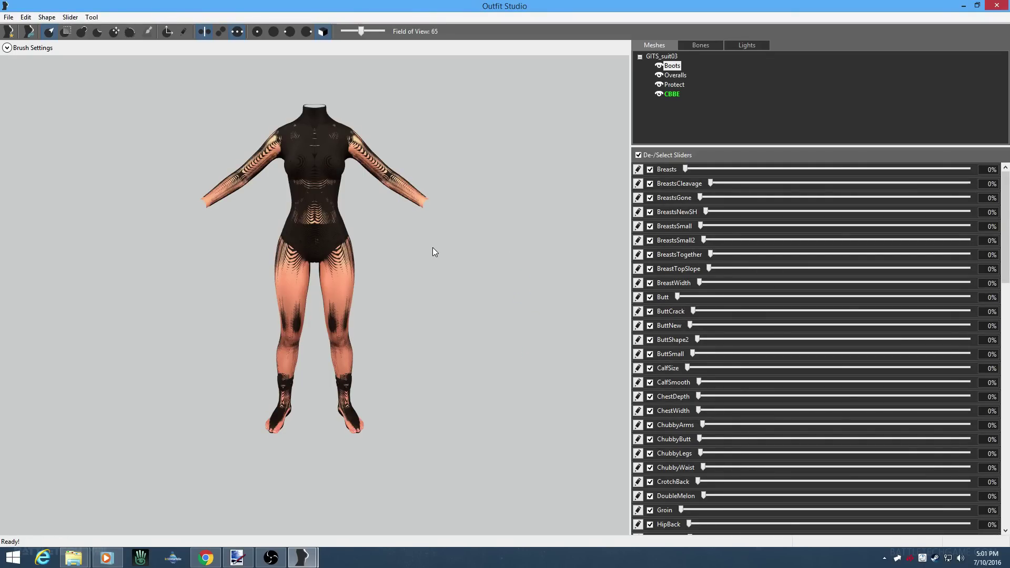
Following the guide, deselect all sliders and check only NippleShape, NippleTwistUp, 7B Upper, 7B Lower, MuscularChest, MuscularArms, MuscularButt and MuscularLegs
mouse_move(432, 250)
right_mouse_down()
mouse_move(253, 239)
mouse_move(421, 250)
right_mouse_up()
left_click_drag(1008, 221, 1006, 463)
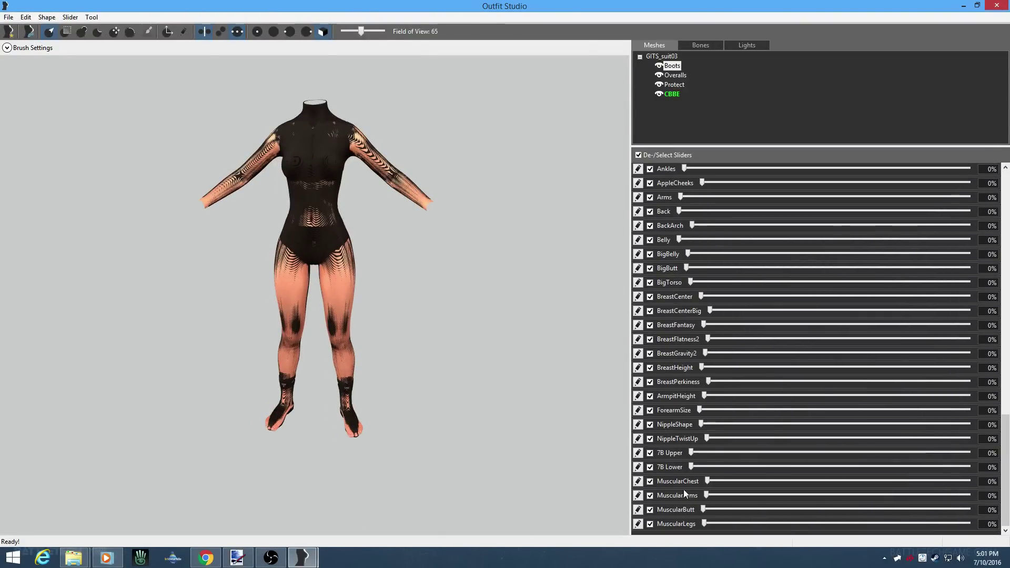
left_click(205, 557)
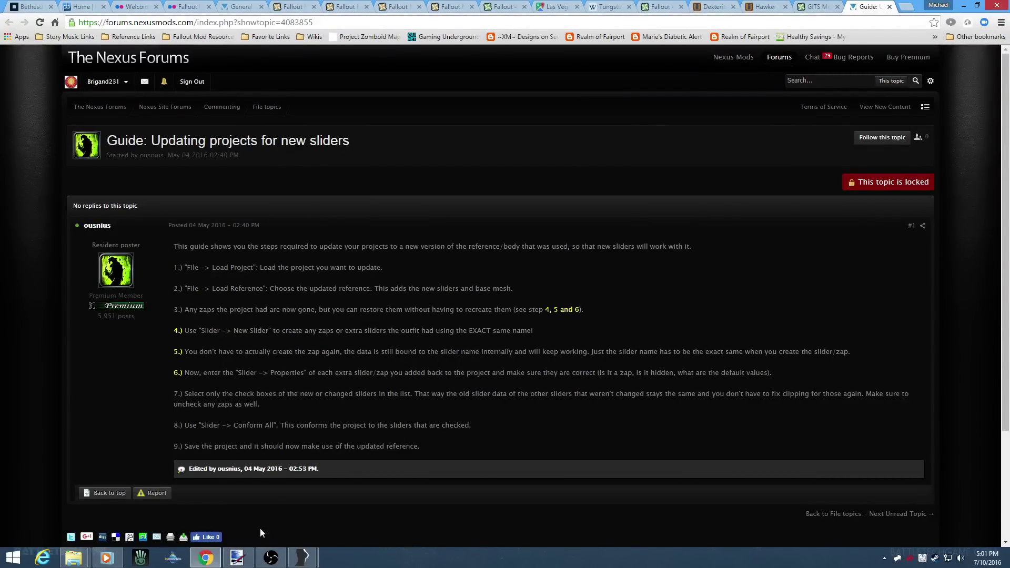
mouse_move(303, 557)
left_click(350, 514)
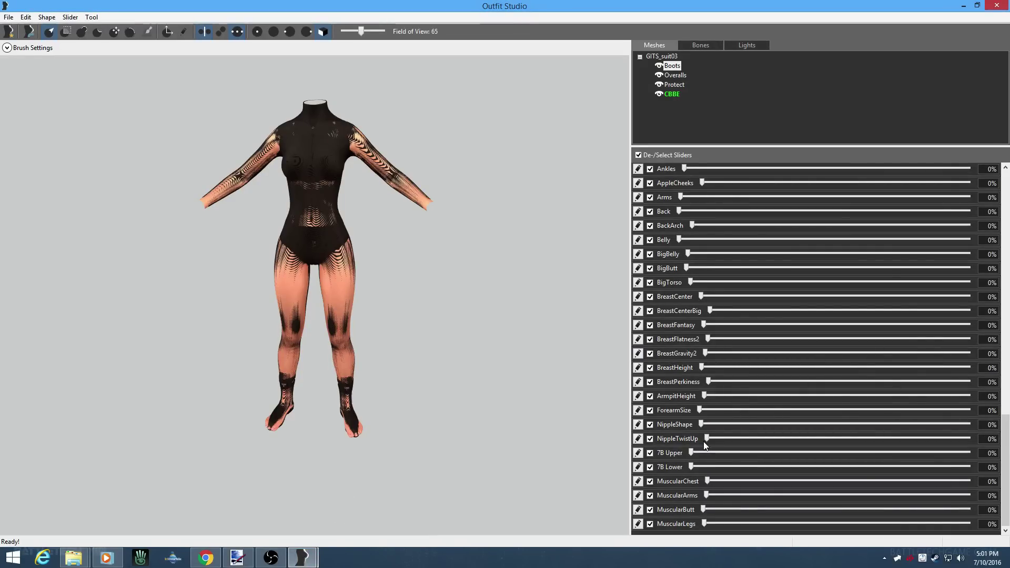
left_click(638, 154)
left_click(649, 424)
left_click(651, 453)
left_click(650, 467)
left_click(650, 482)
left_click(650, 495)
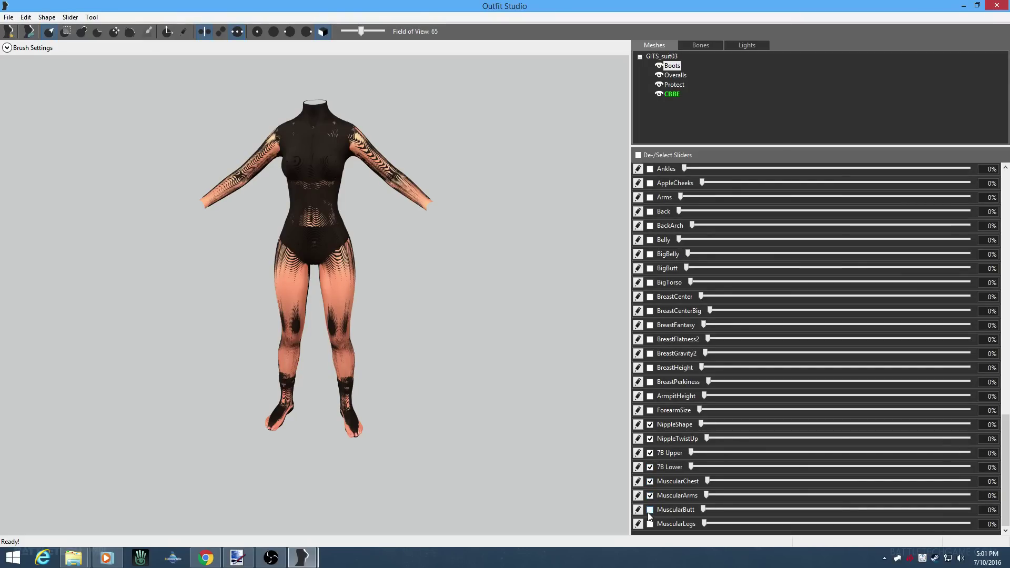
left_click(651, 510)
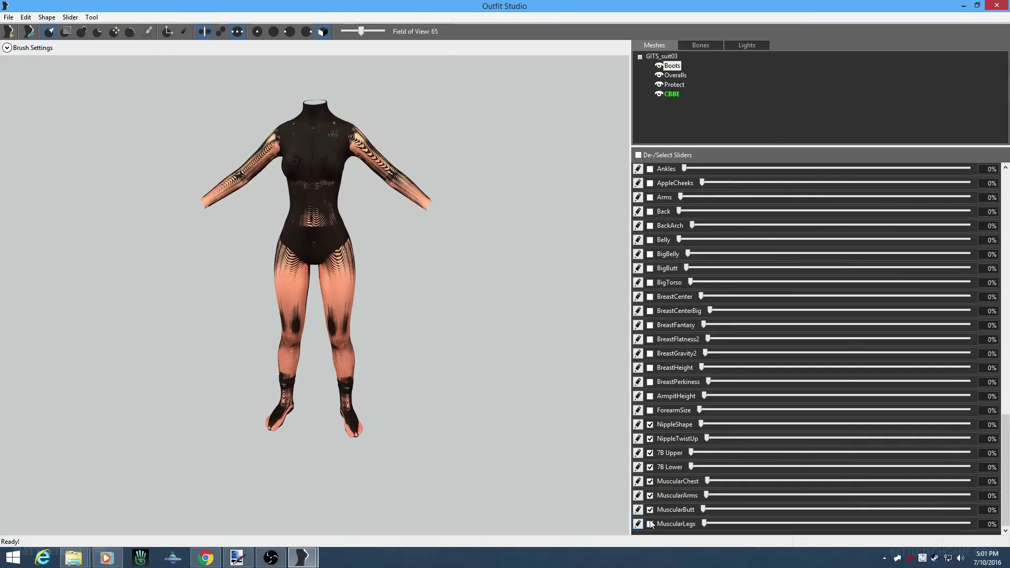
Conform all outfit meshes to the checked sliders
left_click(206, 558)
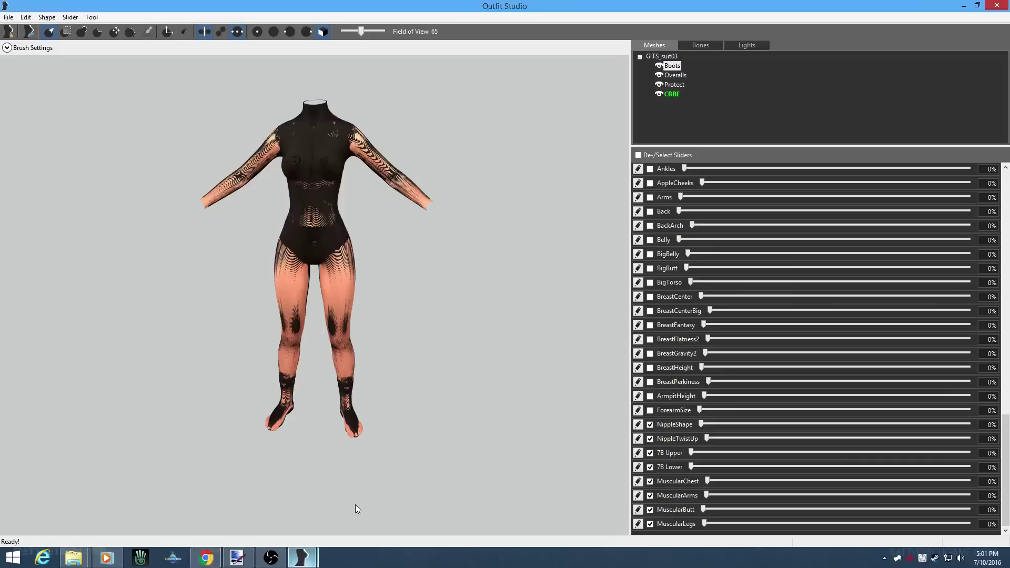
left_click(303, 557)
left_click(69, 17)
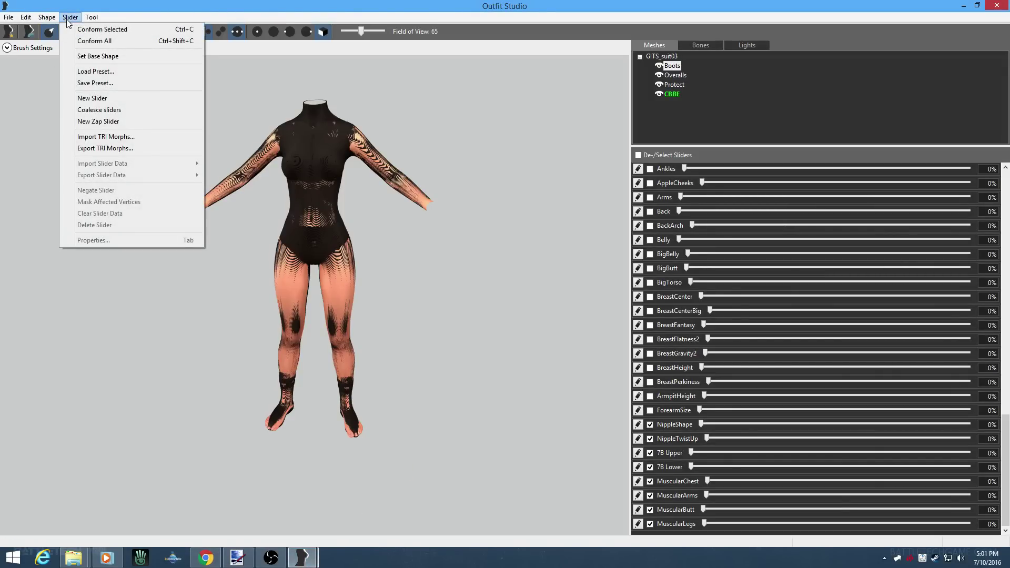
left_click(86, 42)
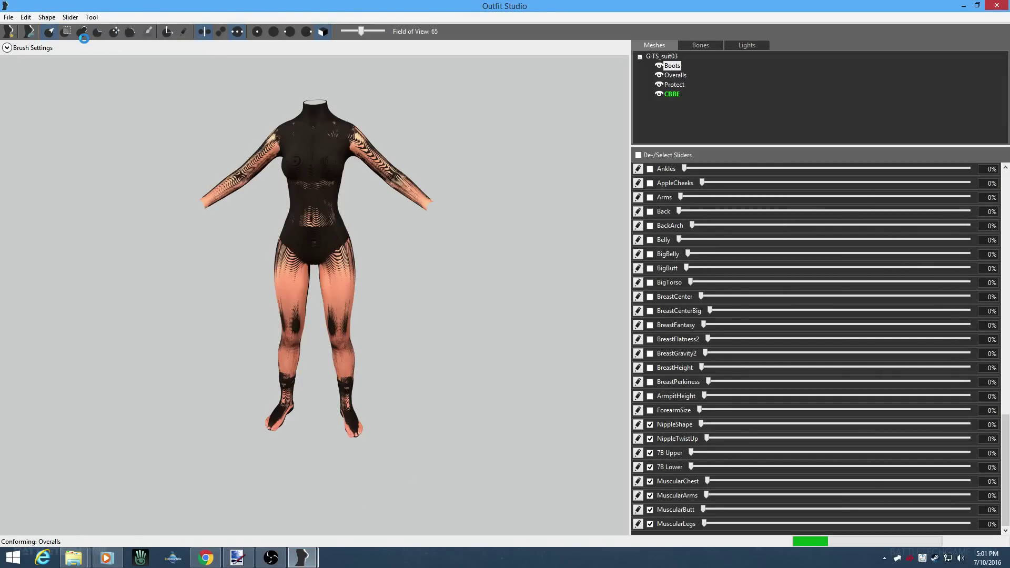
Save the project as GITS_suit03 Updated, applying that name to the slider set and shape data files and leaving the reference shape out of the output
left_click(206, 557)
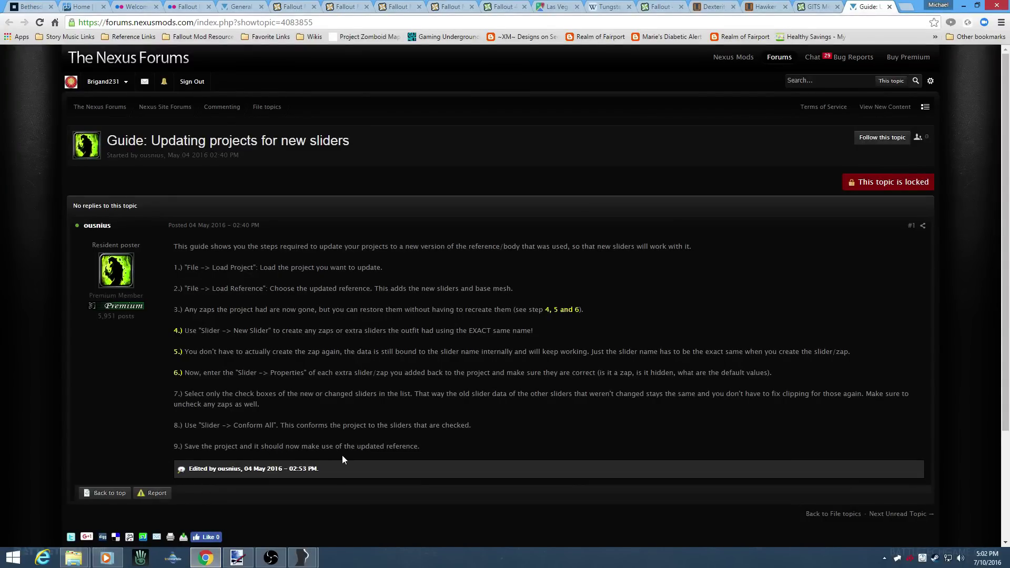
mouse_move(303, 556)
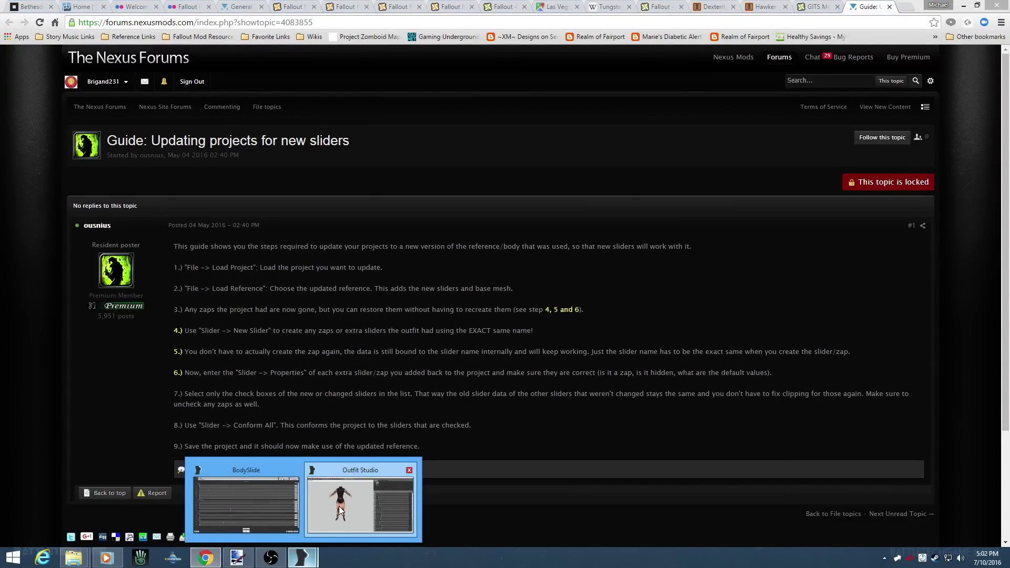
left_click(337, 462)
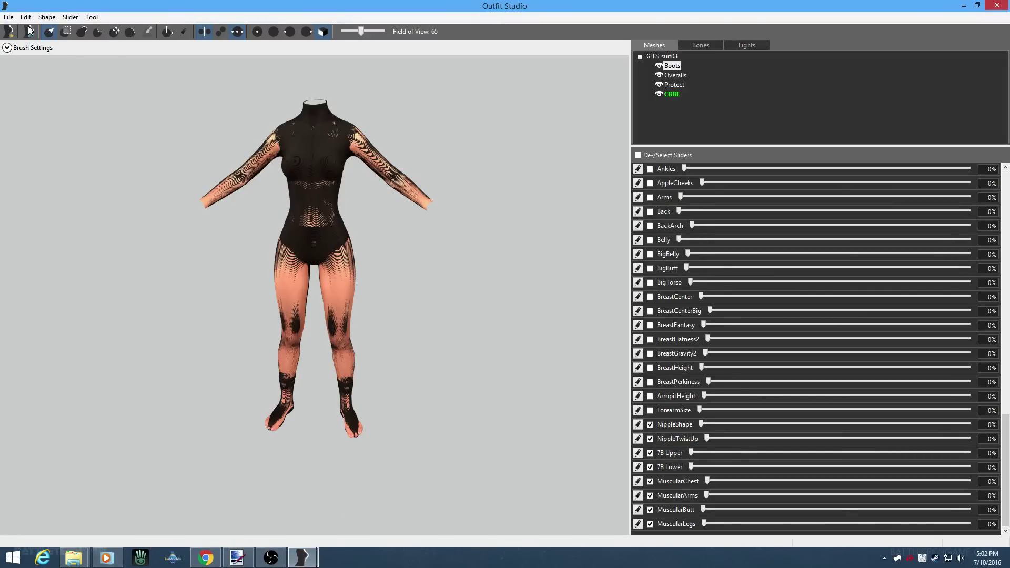
left_click(9, 18)
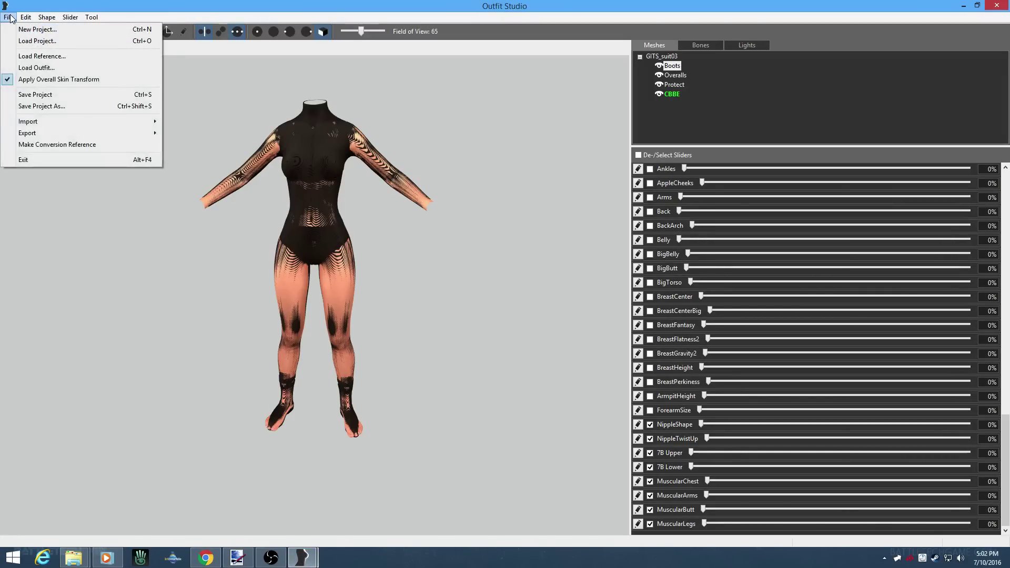
left_click(28, 107)
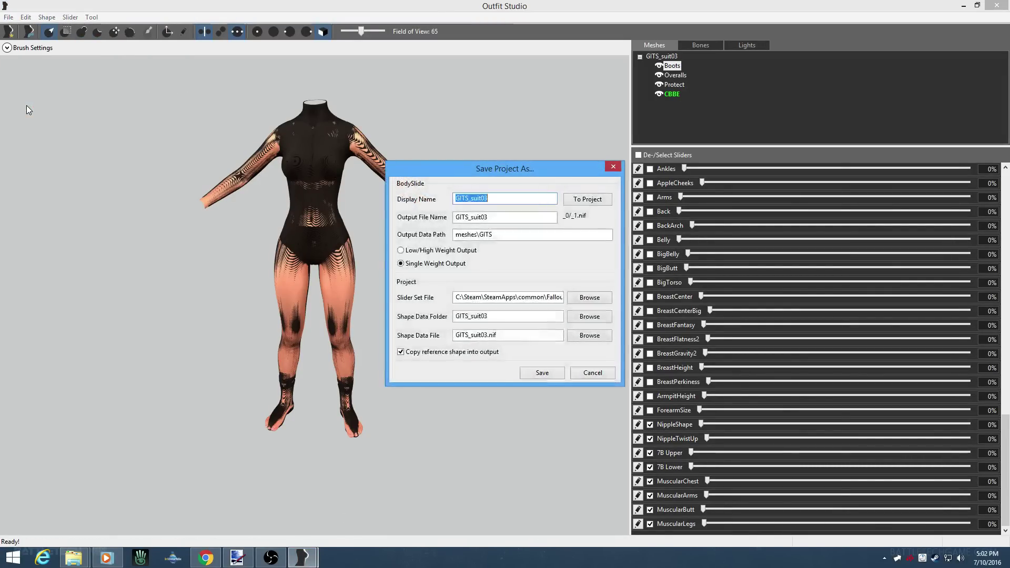
left_click(509, 198)
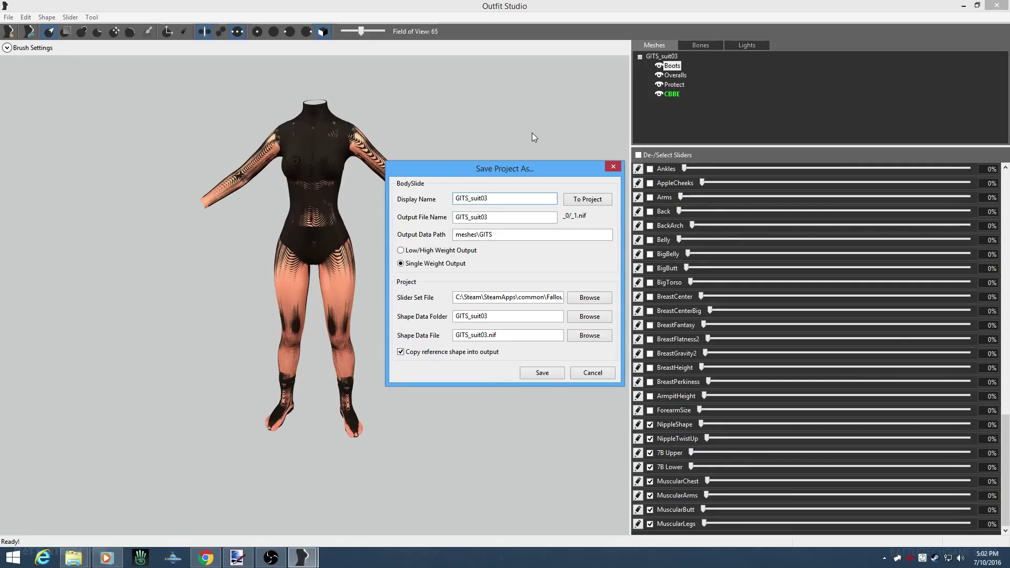
type("Updated")
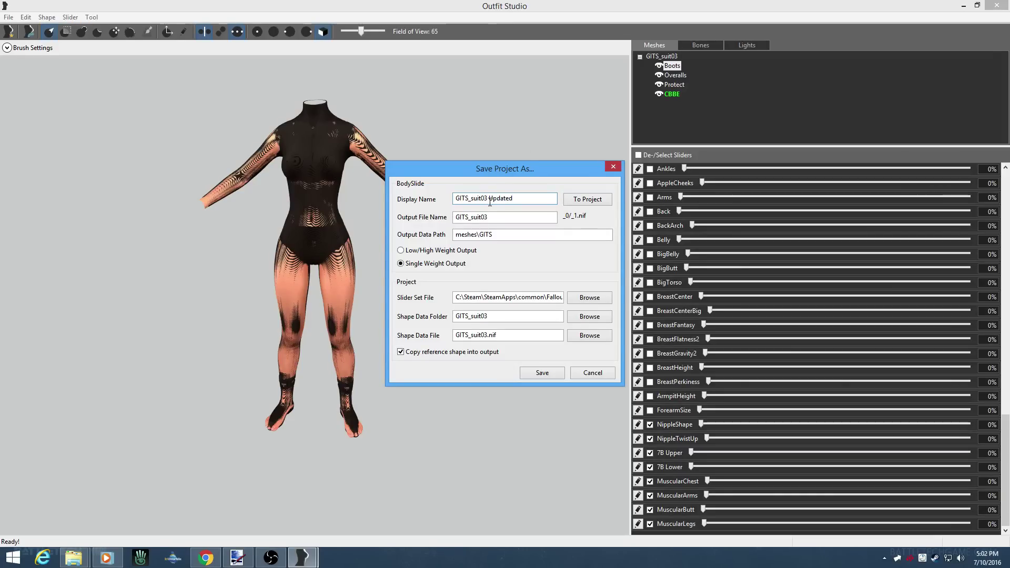
left_click(574, 199)
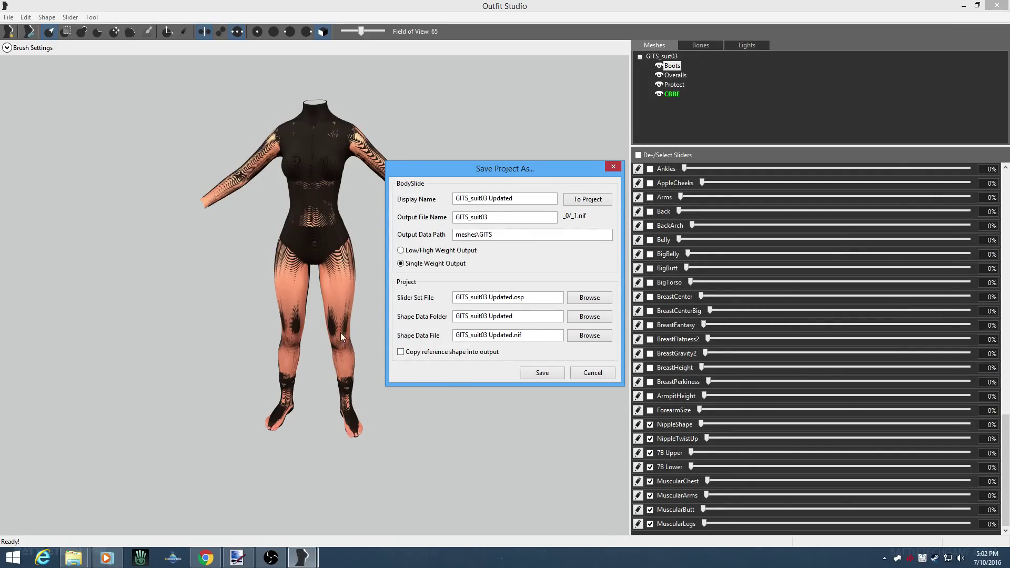
left_click(532, 373)
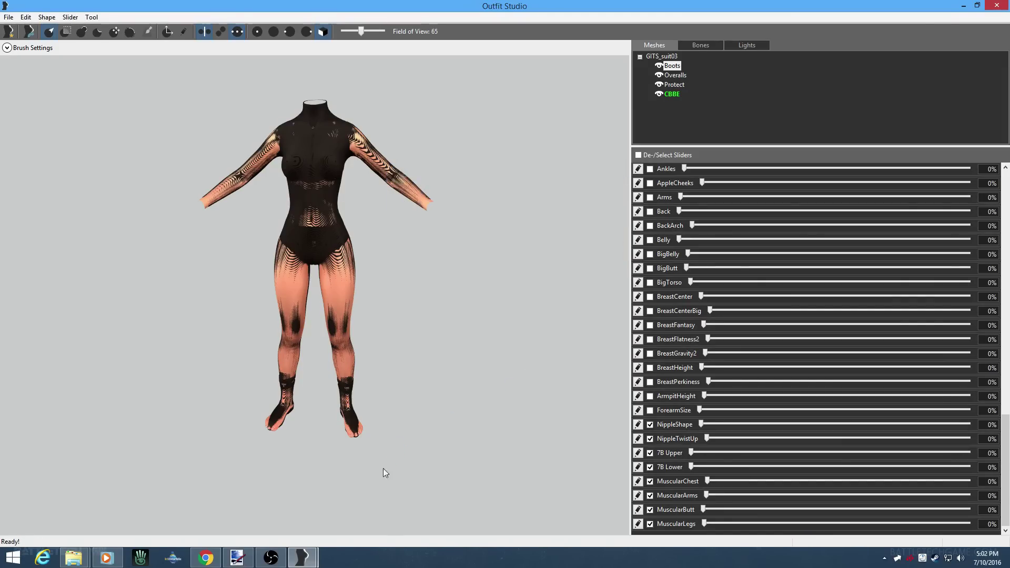
Switch back to BodySlide and choose GITS_suit03 Updated as the outfit
mouse_move(299, 562)
left_click(248, 509)
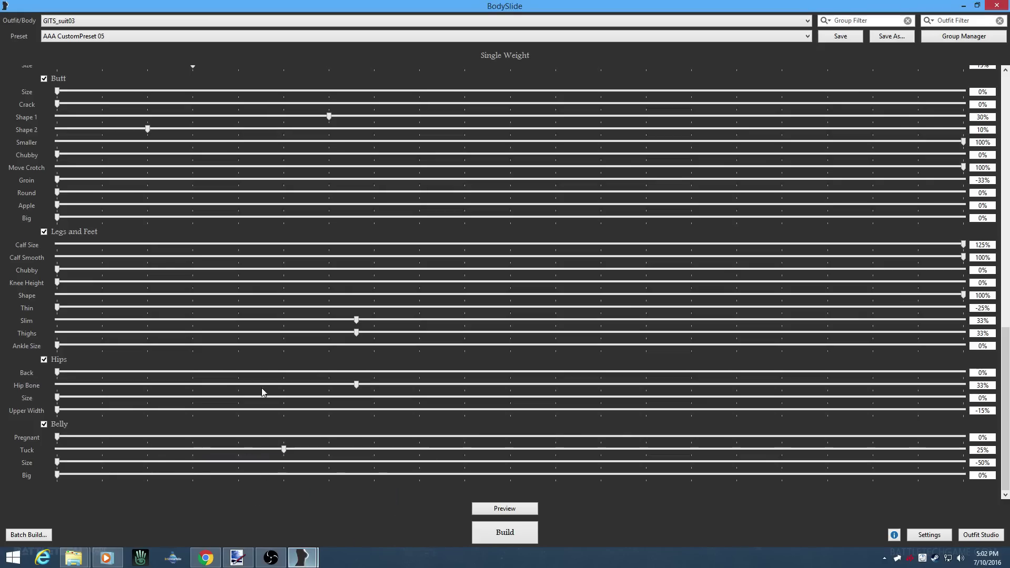
left_click(280, 24)
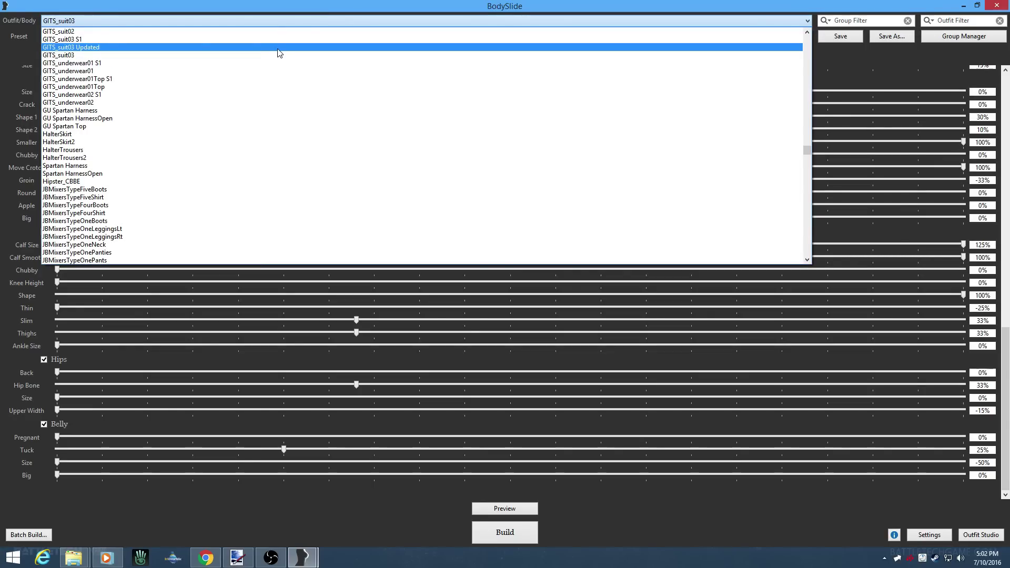
left_click(278, 49)
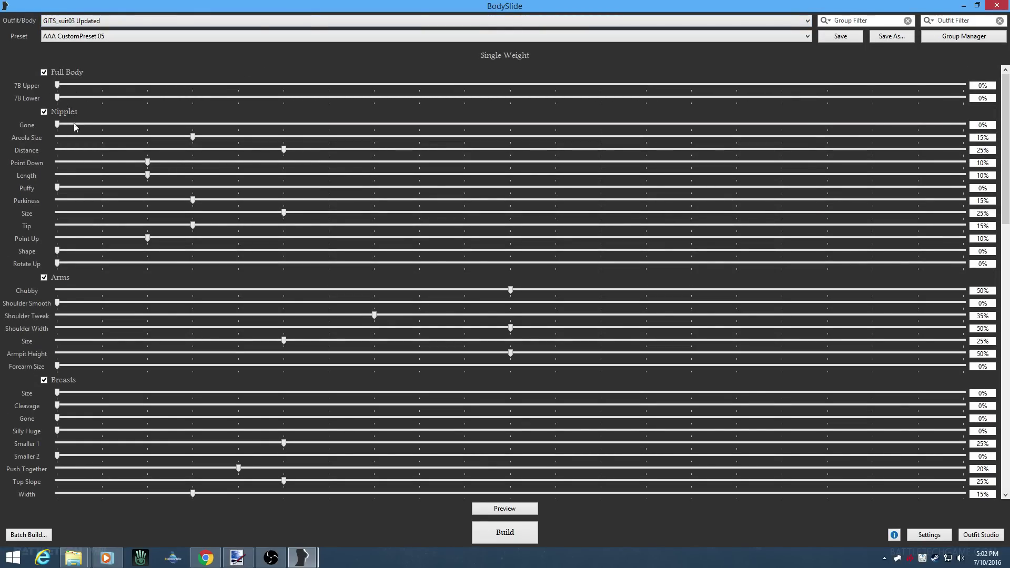
Preview the GITS_suit03 Updated outfit and examine its body shape up close from several angles
left_click_drag(1004, 161, 982, 437)
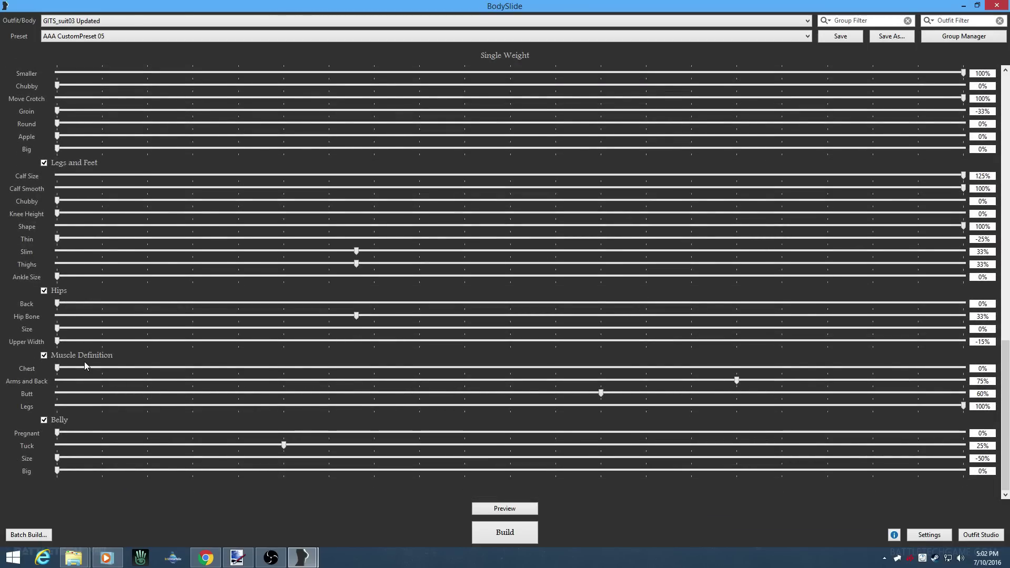
left_click(497, 508)
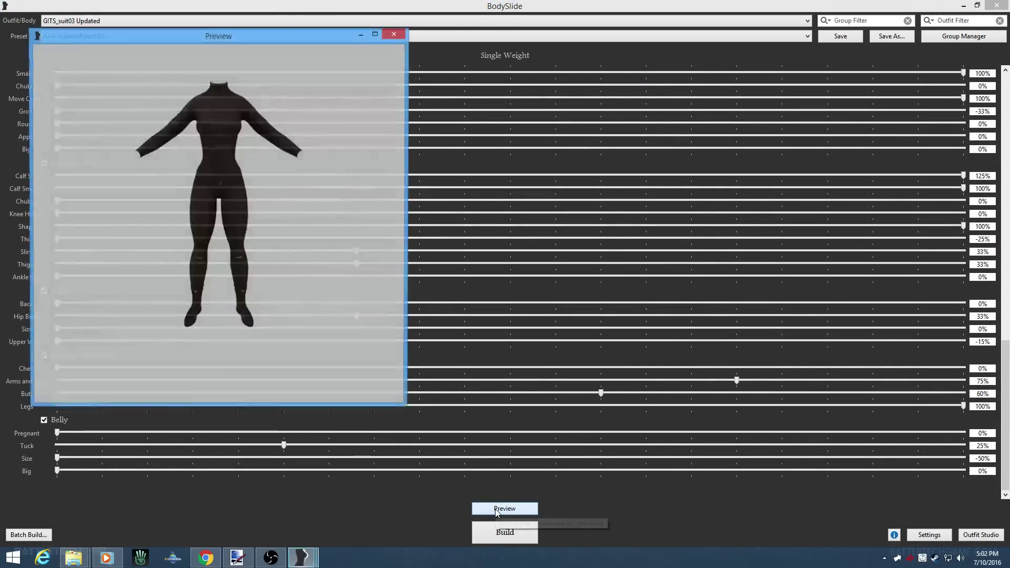
left_click_drag(255, 212, 648, 37)
left_click_drag(627, 143, 618, 141)
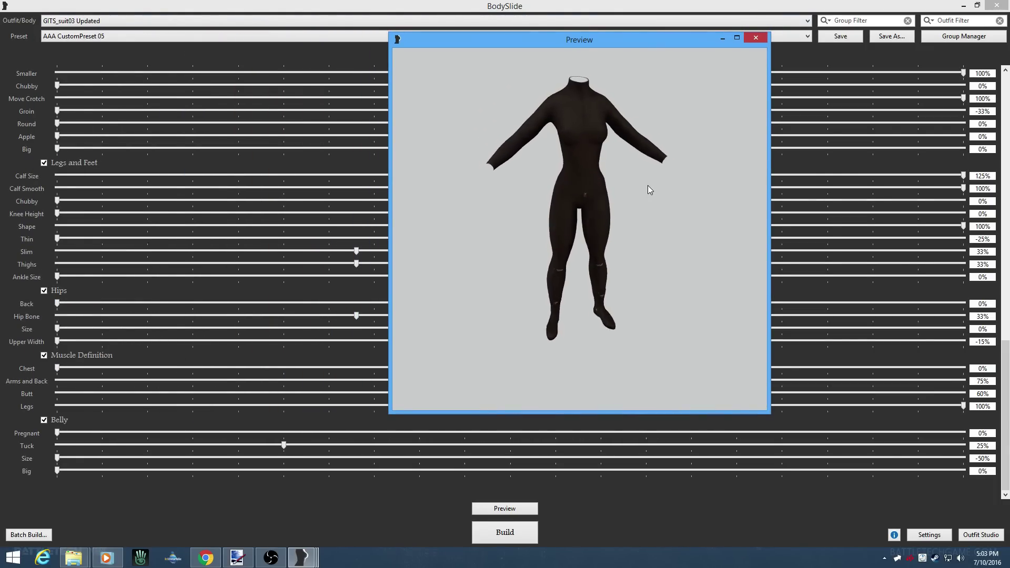
left_click_drag(651, 188, 667, 191)
scroll(632, 137, "up", 3)
left_click_drag(591, 79, 572, 210)
Try the Chest muscle definition at 97% and check its effect on the suit in the preview
left_click_drag(58, 368, 155, 384)
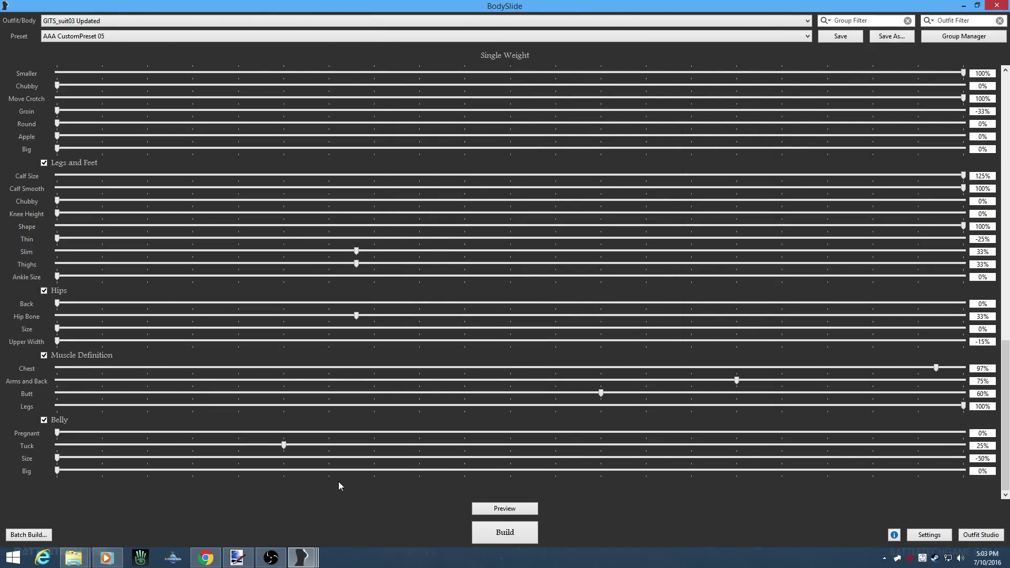
mouse_move(302, 557)
left_click(414, 505)
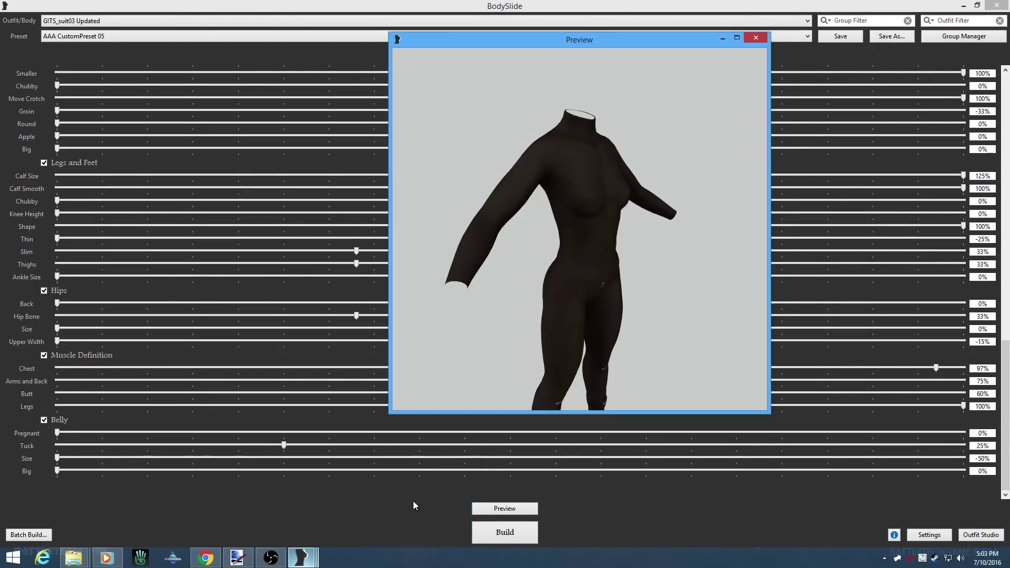
left_click_drag(520, 238, 547, 232)
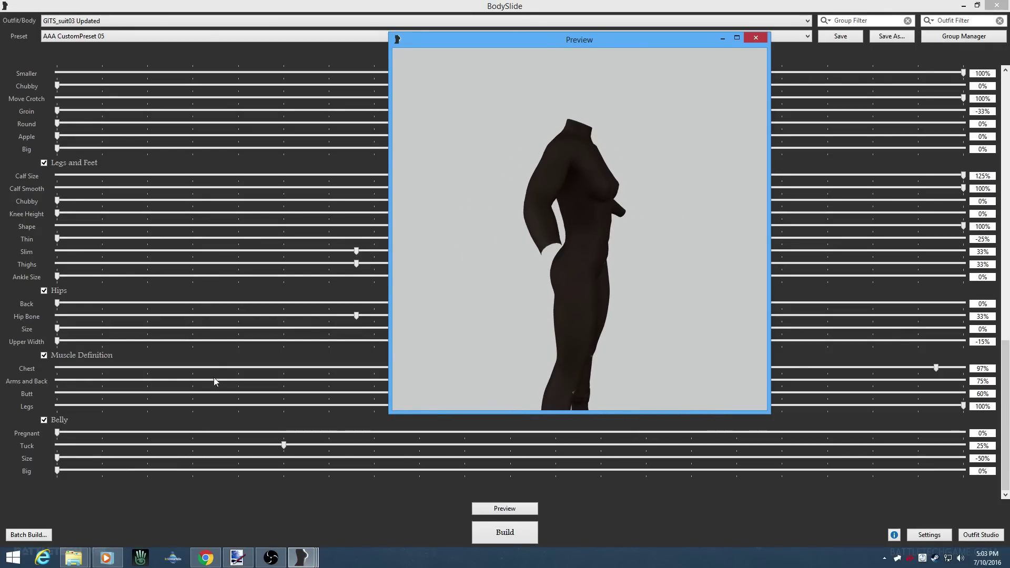
Set Chest muscle definition back to 0%, try Arms and Back at 300%, and inspect the suit in the preview
left_click(251, 364)
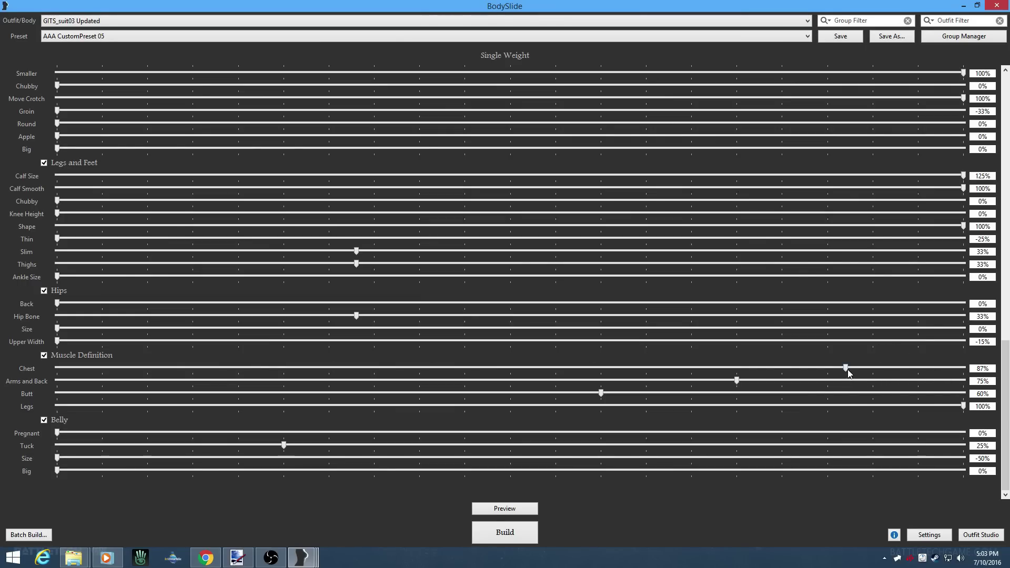
left_click_drag(846, 367, 499, 387)
mouse_move(303, 557)
left_click(428, 502)
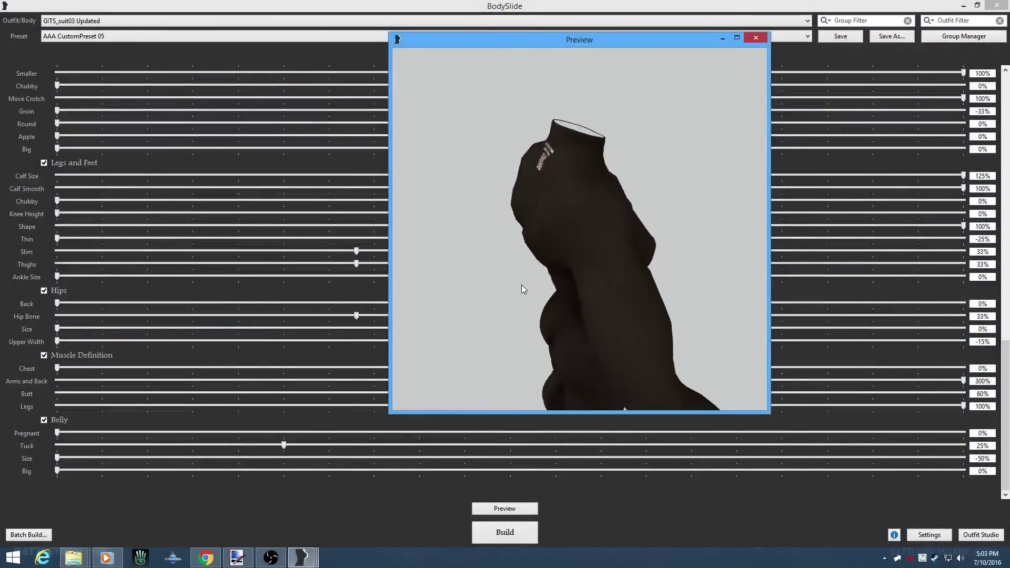
left_click_drag(520, 286, 459, 274)
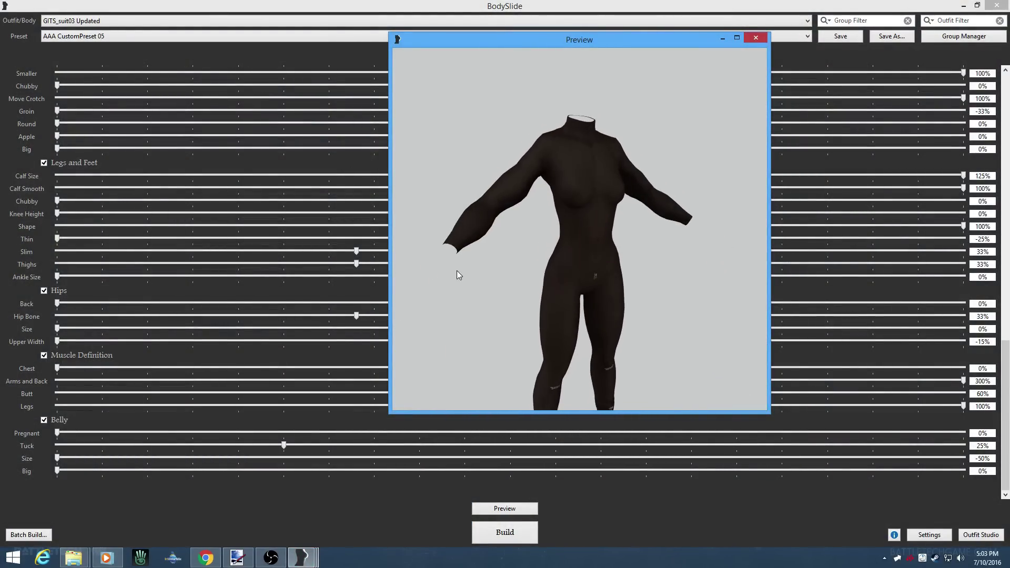
left_click(755, 38)
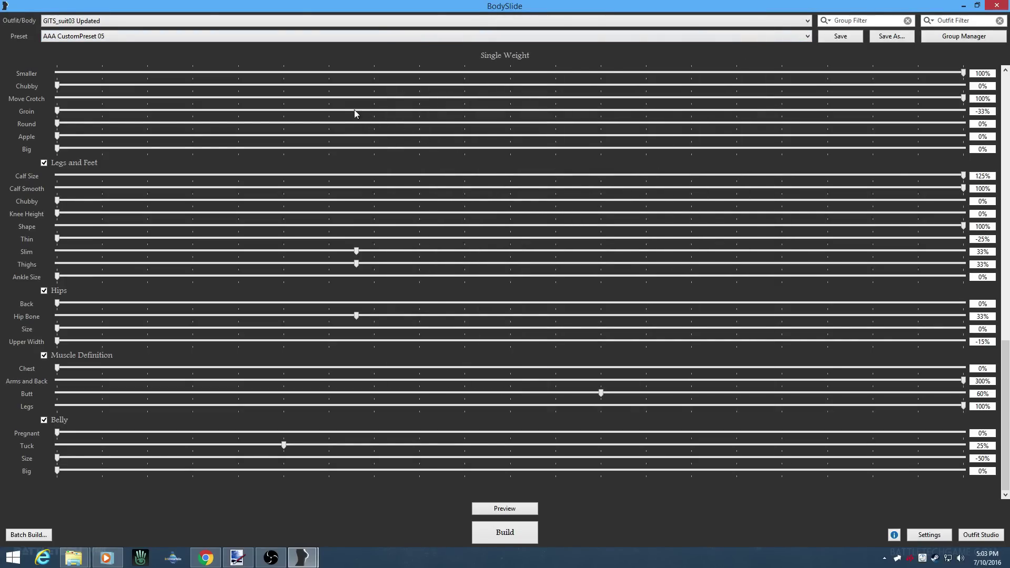
Choose CBBE Vanilla - Grognak as the outfit
left_click(794, 22)
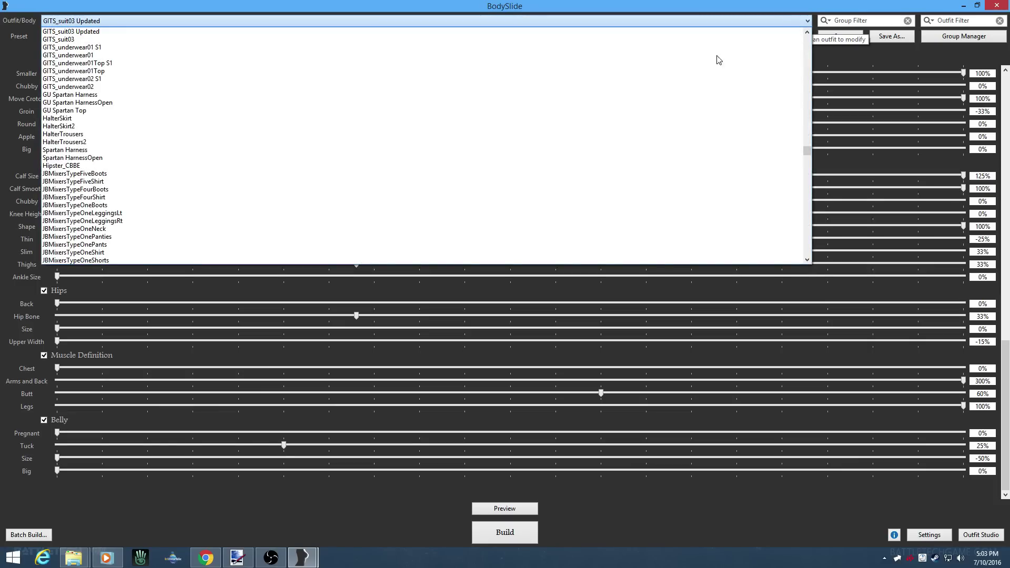
scroll(509, 157, "down", 10)
scroll(509, 157, "up", 10)
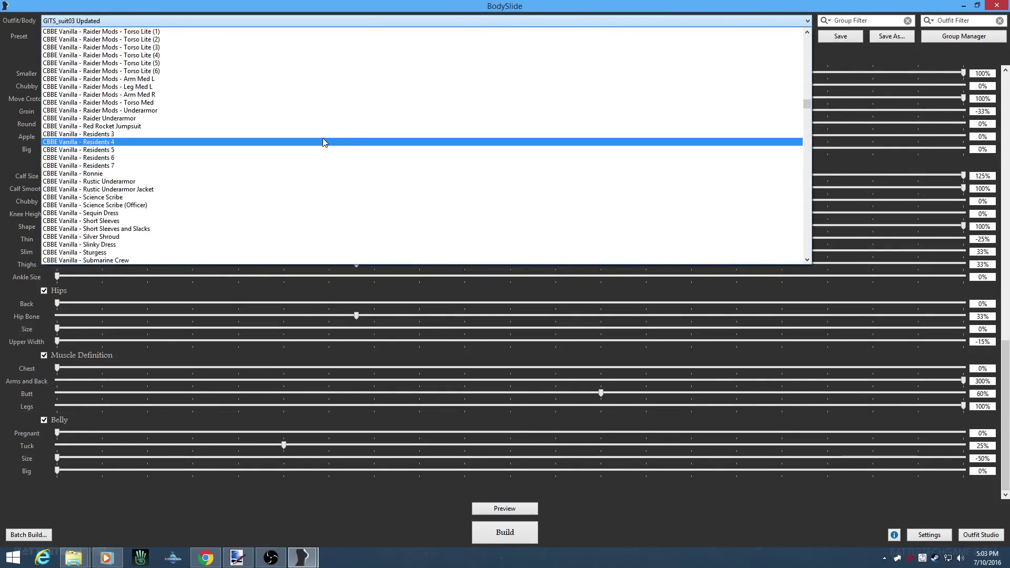
scroll(324, 142, "up", 3)
scroll(324, 142, "up", 5)
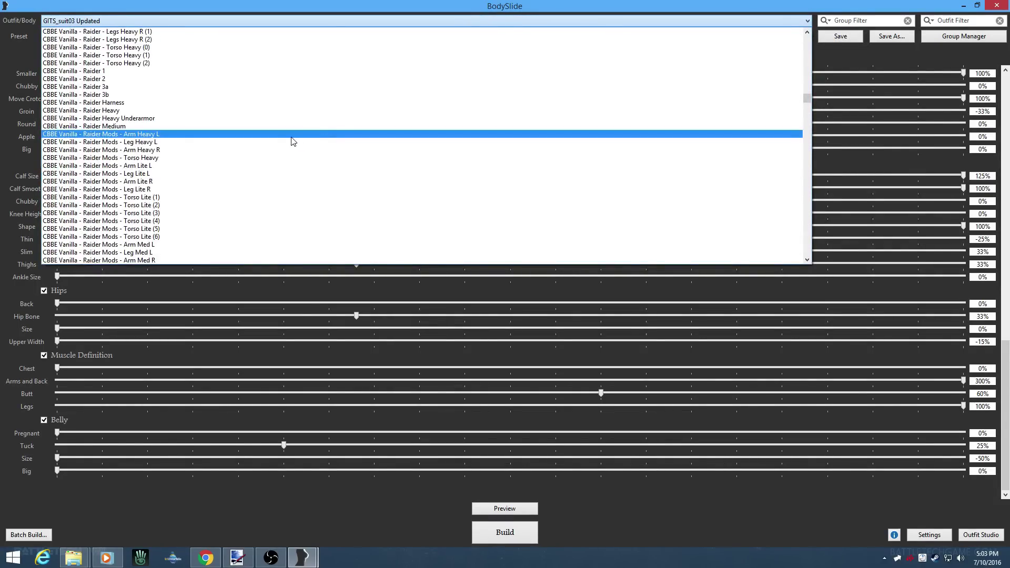
scroll(284, 139, "up", 10)
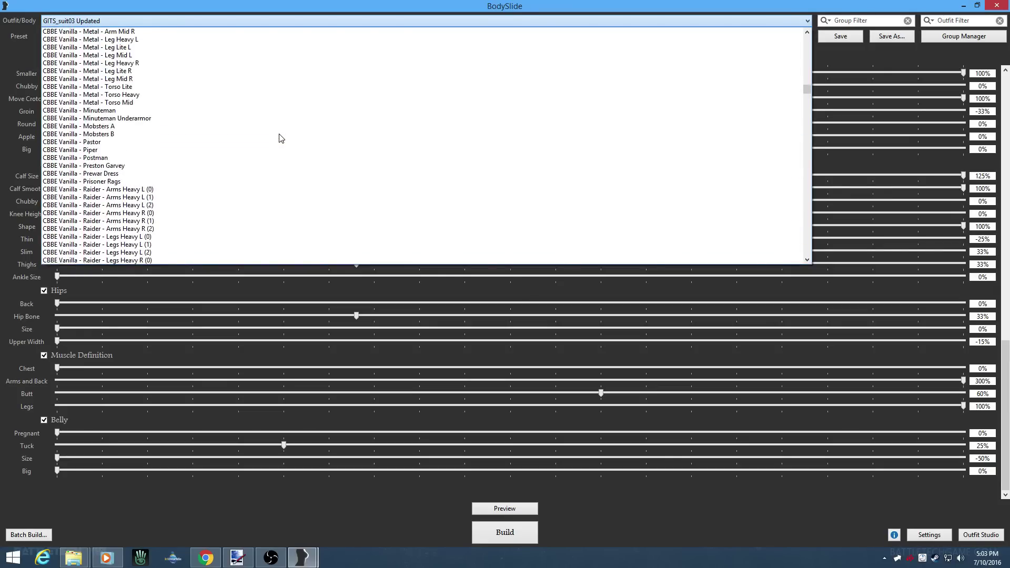
scroll(281, 138, "up", 11)
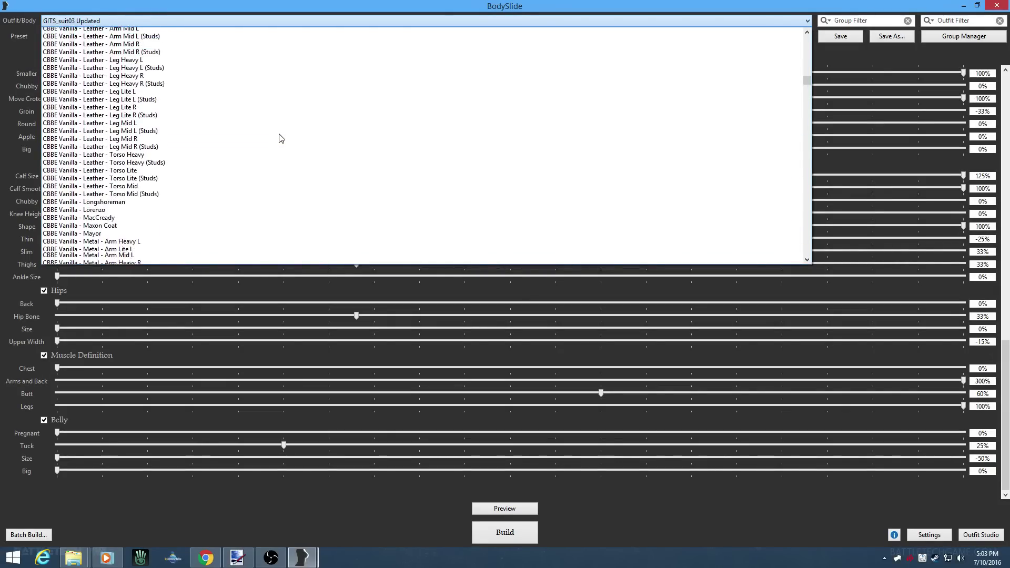
scroll(281, 138, "up", 11)
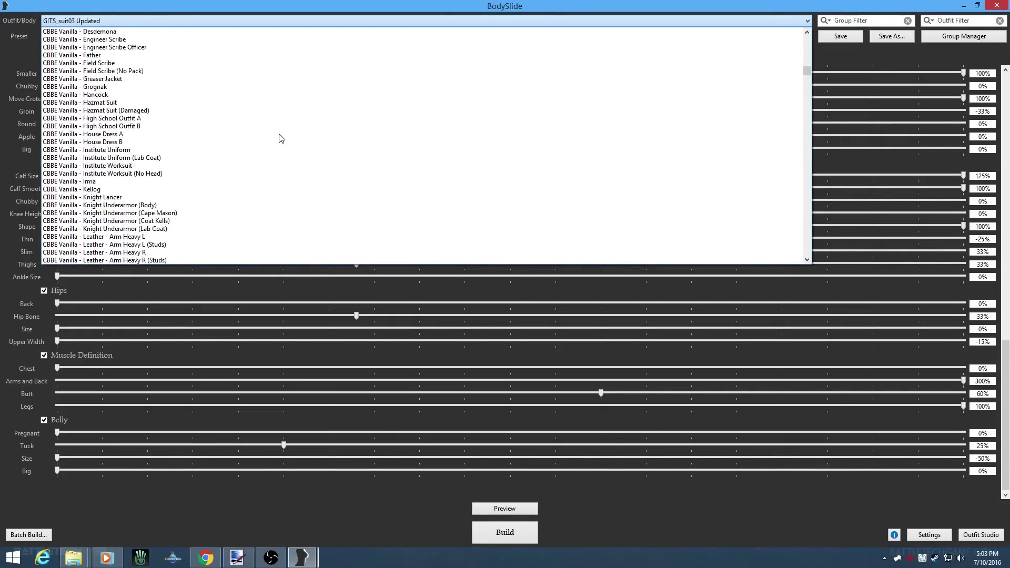
left_click(193, 87)
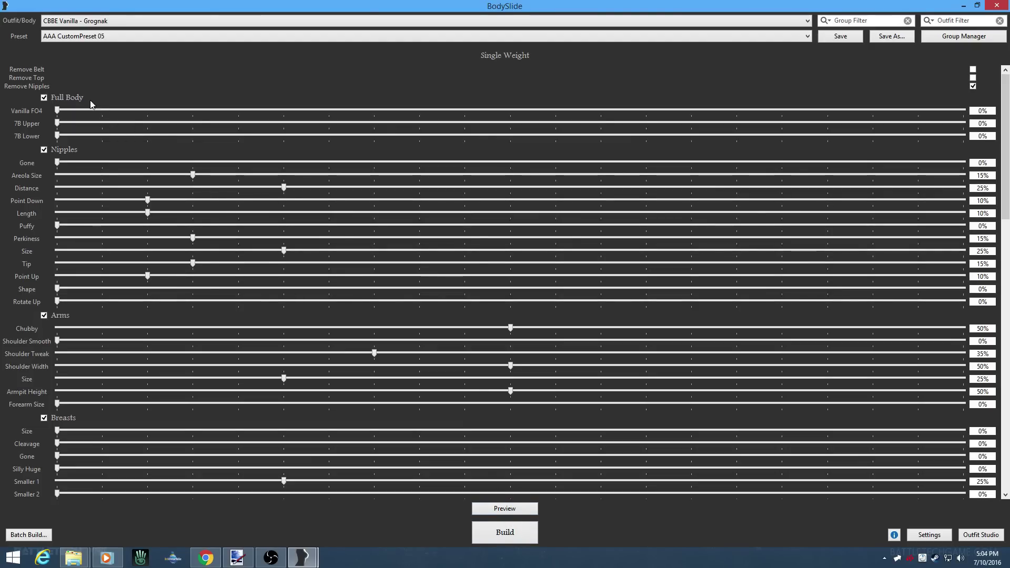
Review the Grognak outfit's sliders from the Full Body group through Muscle Definition and Belly
scroll(232, 202, "down", 20)
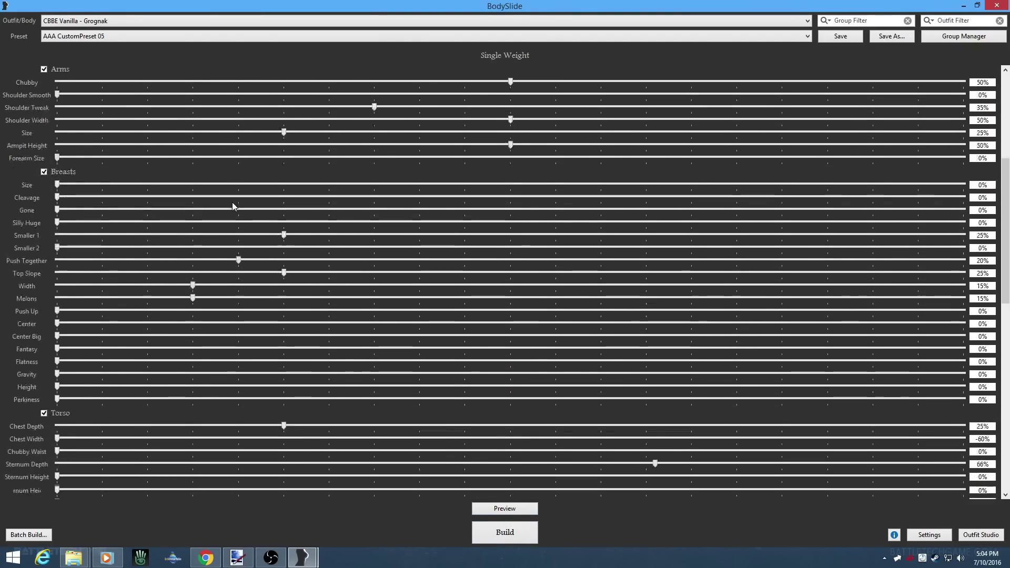
scroll(233, 206, "down", 6)
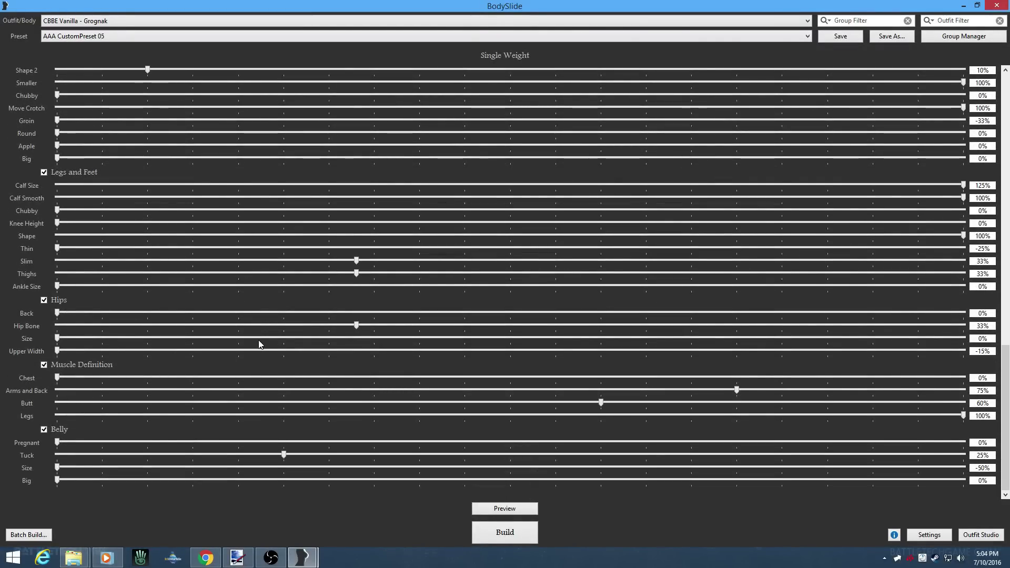
scroll(258, 340, "up", 8)
scroll(297, 31, "up", 15)
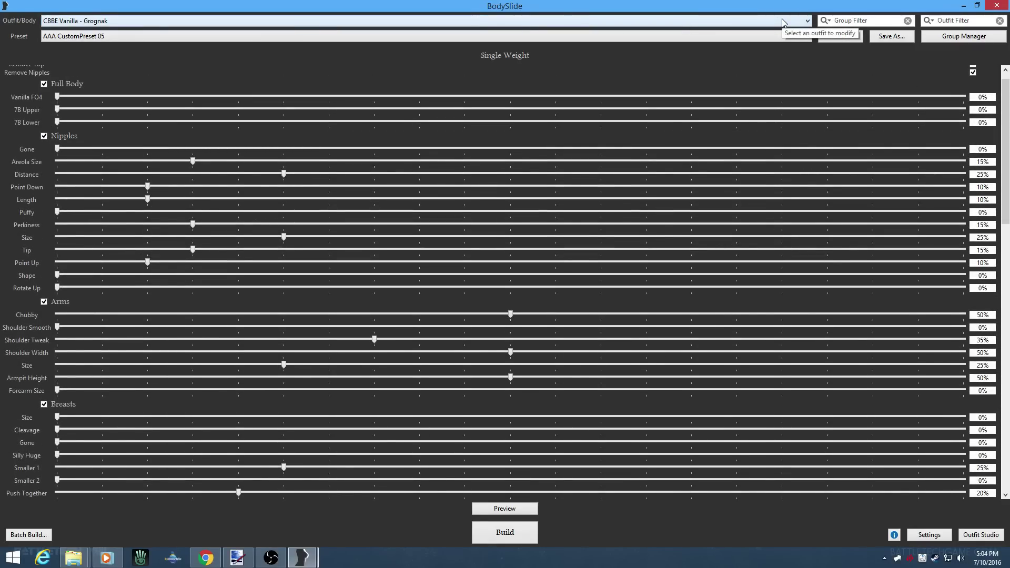
Switch the outfit to AAA Universal Ref and inspect the reference body from several angles in the preview
left_click(783, 22)
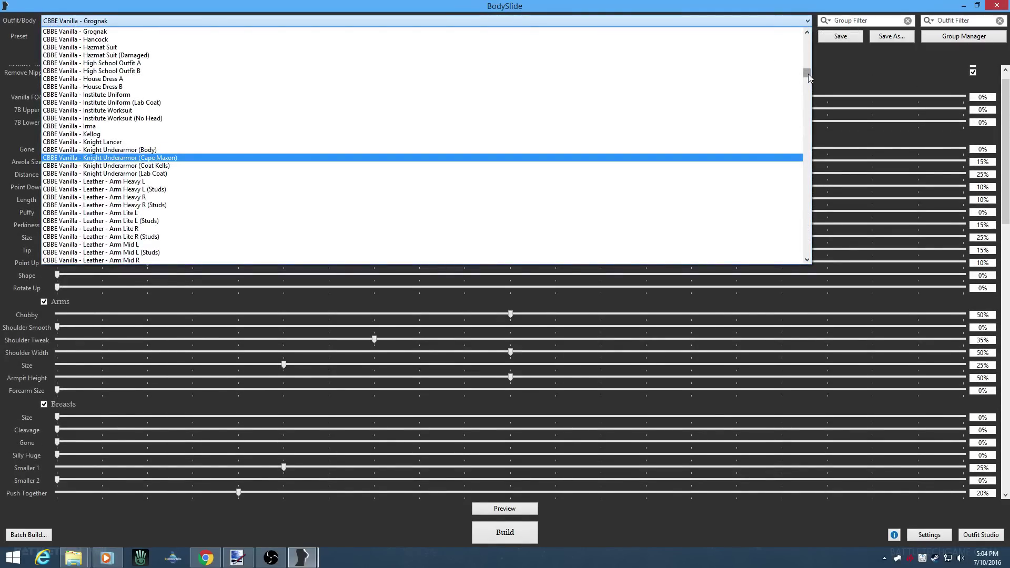
left_click_drag(808, 74, 817, 38)
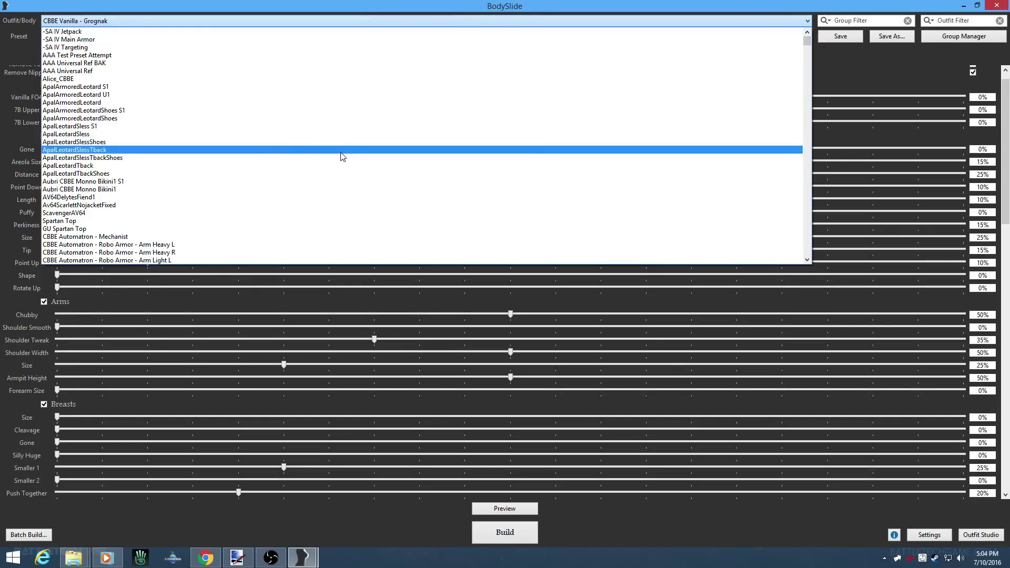
left_click(232, 72)
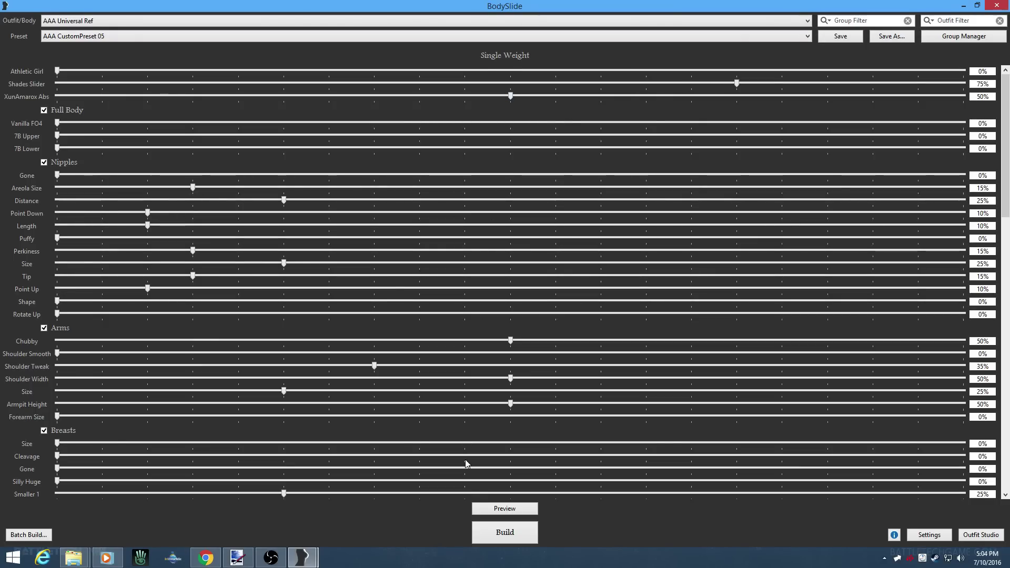
left_click(504, 508)
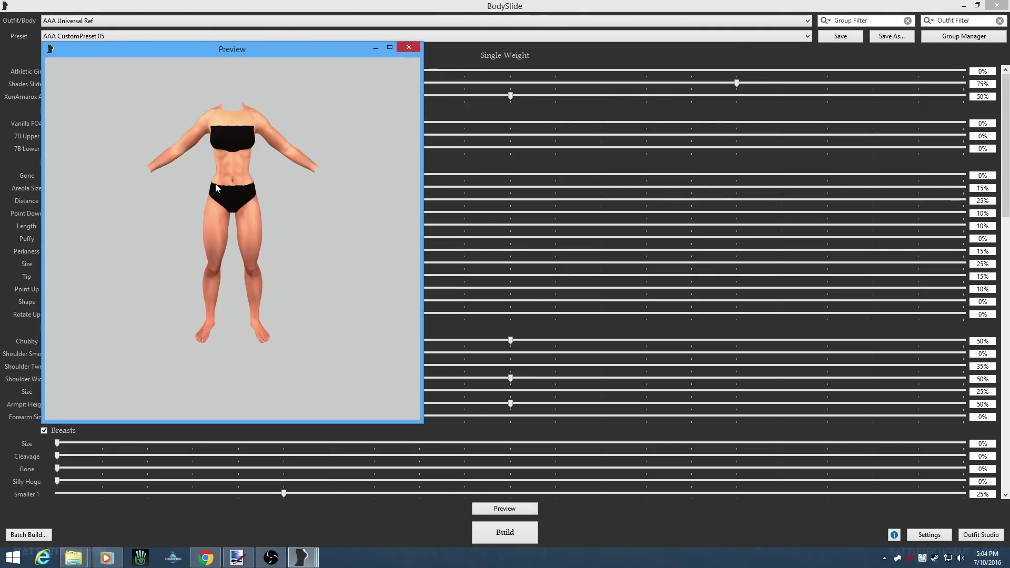
left_click_drag(214, 184, 259, 160)
scroll(231, 185, "up", 5)
scroll(295, 227, "down", 3)
left_click_drag(295, 228, 232, 201)
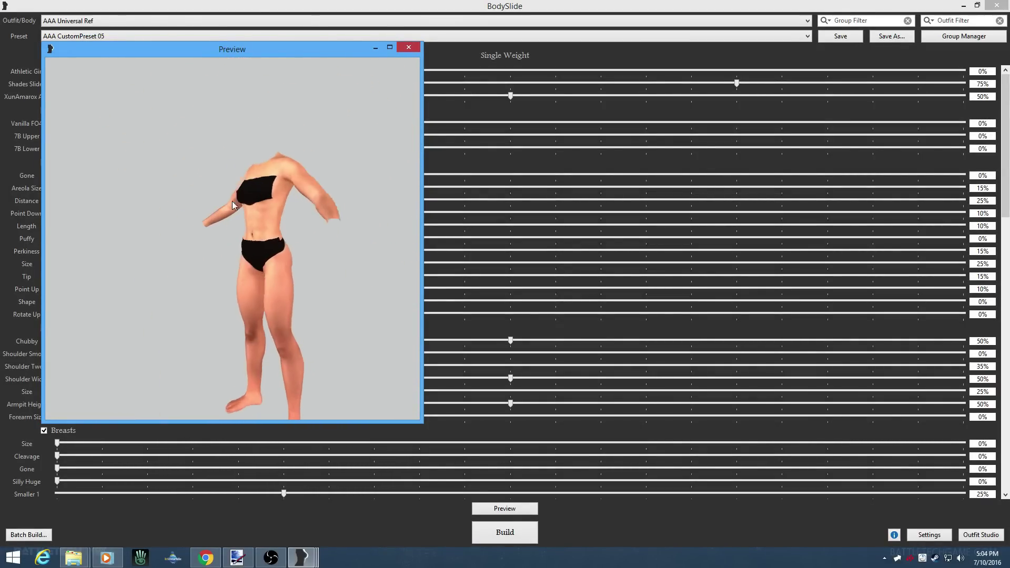
left_click(405, 48)
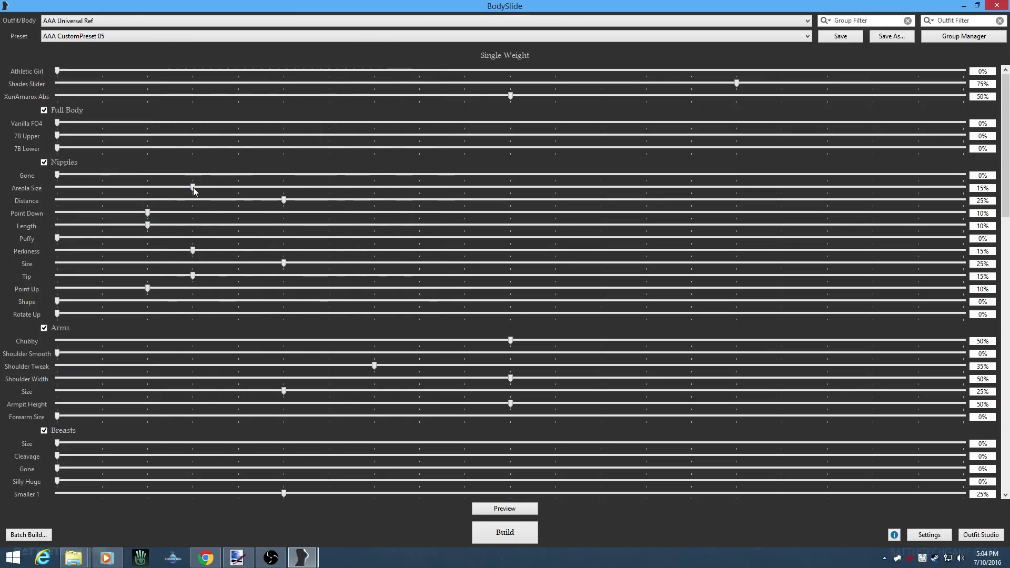
Switch the outfit from AAA Universal Ref back to CBBE Vanilla - Grognak
left_click(383, 22)
left_click_drag(810, 43, 830, 73)
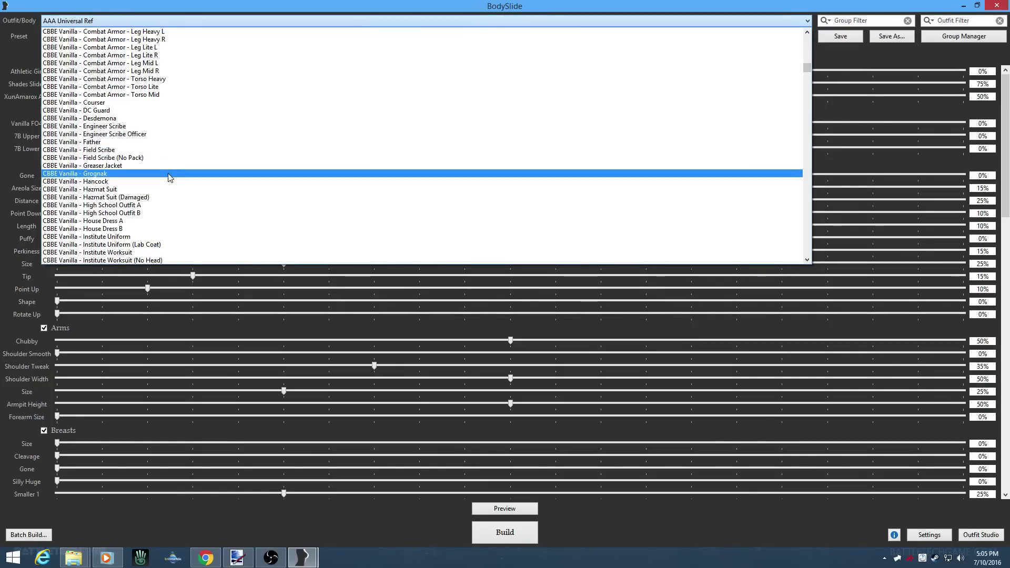
left_click(170, 174)
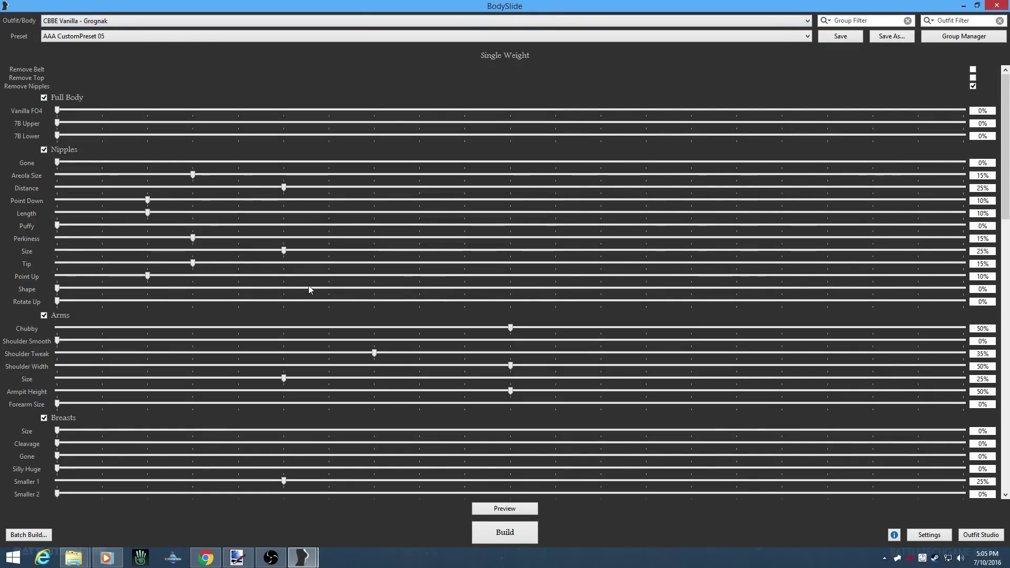
Preview the Grognak outfit and examine its top, belt and loincloth up close from the side and front
left_click(503, 508)
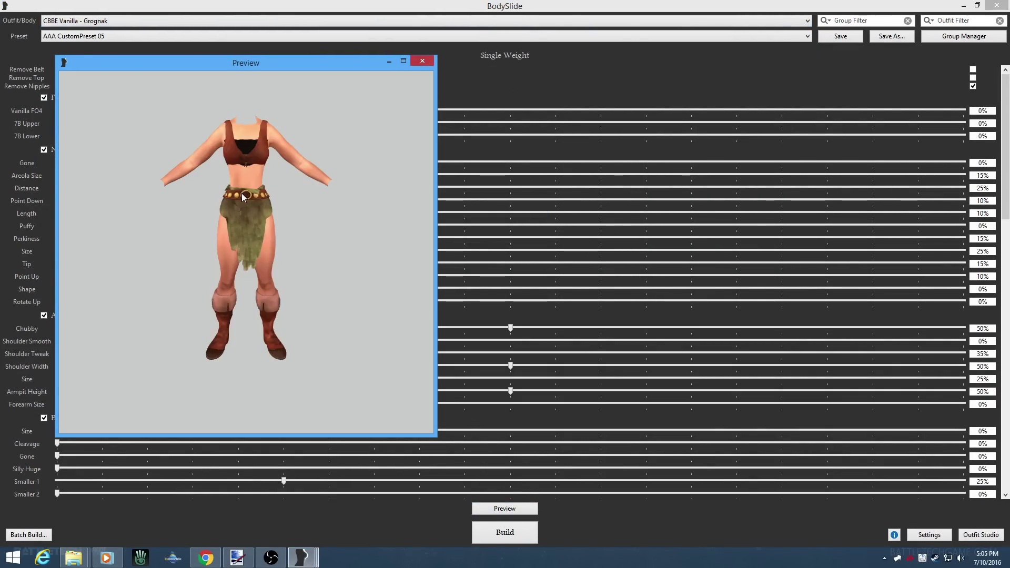
left_click_drag(241, 191, 282, 158)
scroll(282, 156, "up", 4)
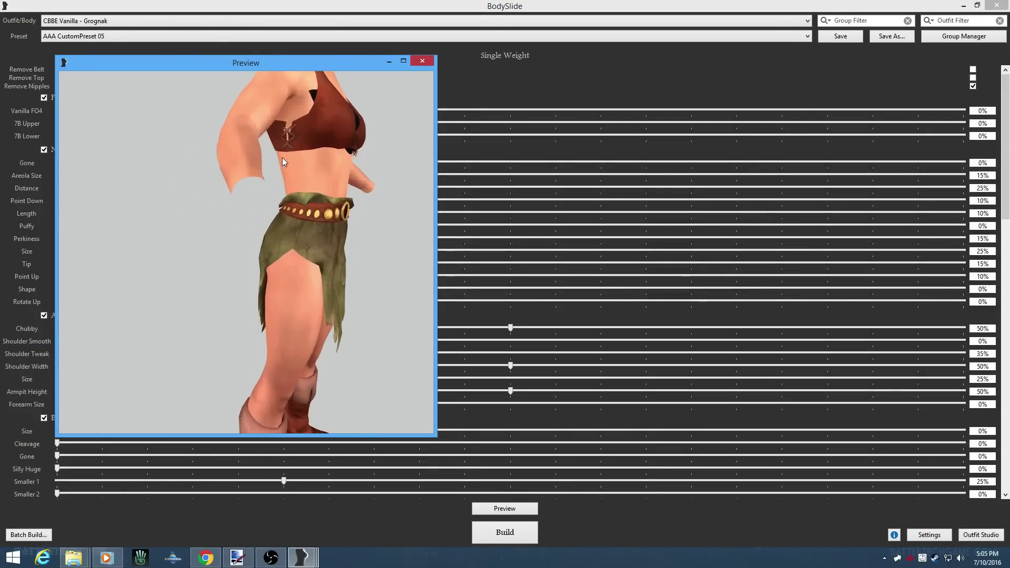
scroll(273, 244, "up", 3)
mouse_move(273, 244)
left_mouse_down()
mouse_move(288, 243)
mouse_move(241, 240)
mouse_move(357, 233)
mouse_move(342, 245)
mouse_move(269, 238)
mouse_move(285, 238)
left_mouse_up()
scroll(266, 244, "down", 4)
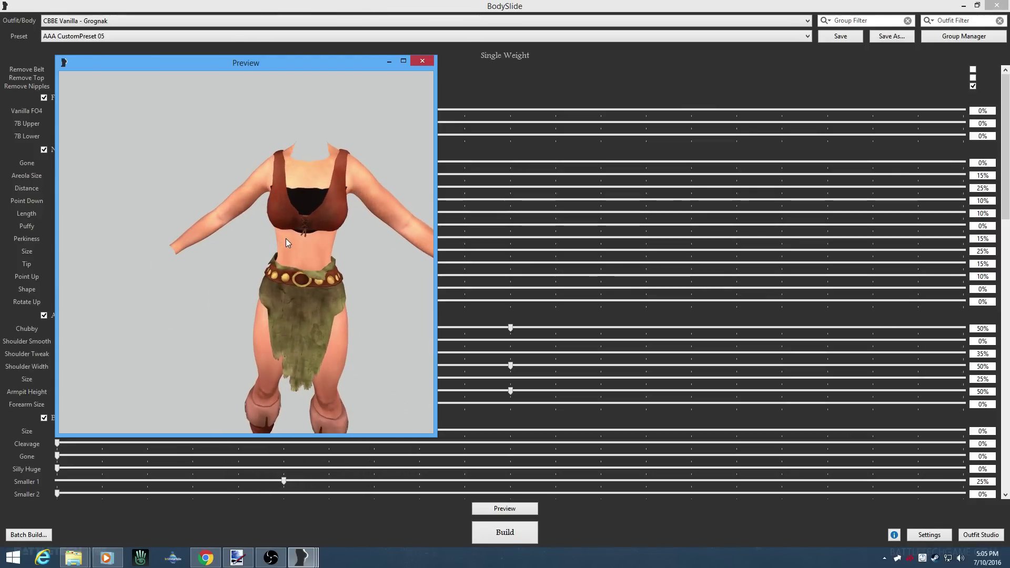
left_click(421, 61)
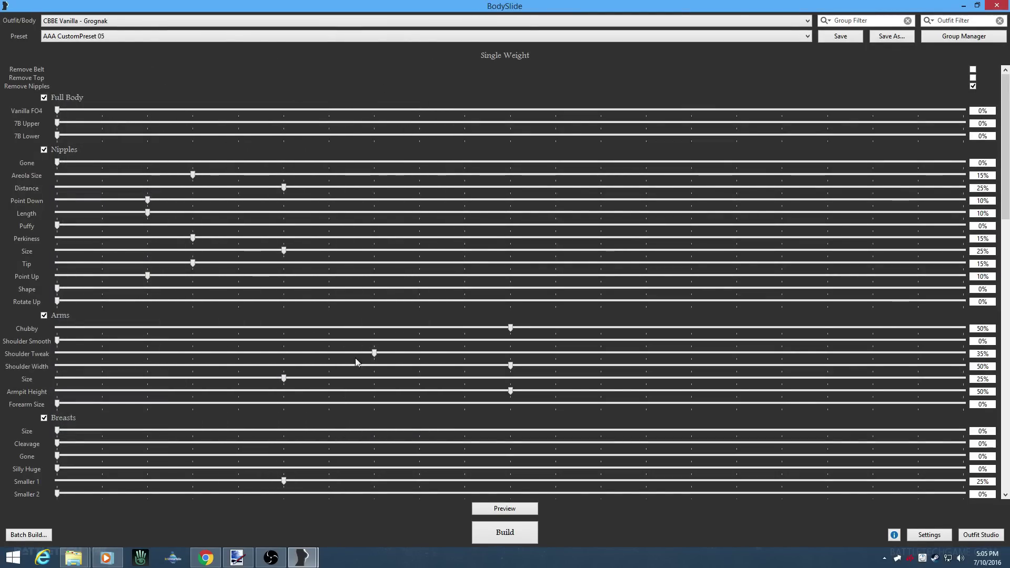
Preview the Grognak outfit again and enable its Remove Belt option
left_click(503, 509)
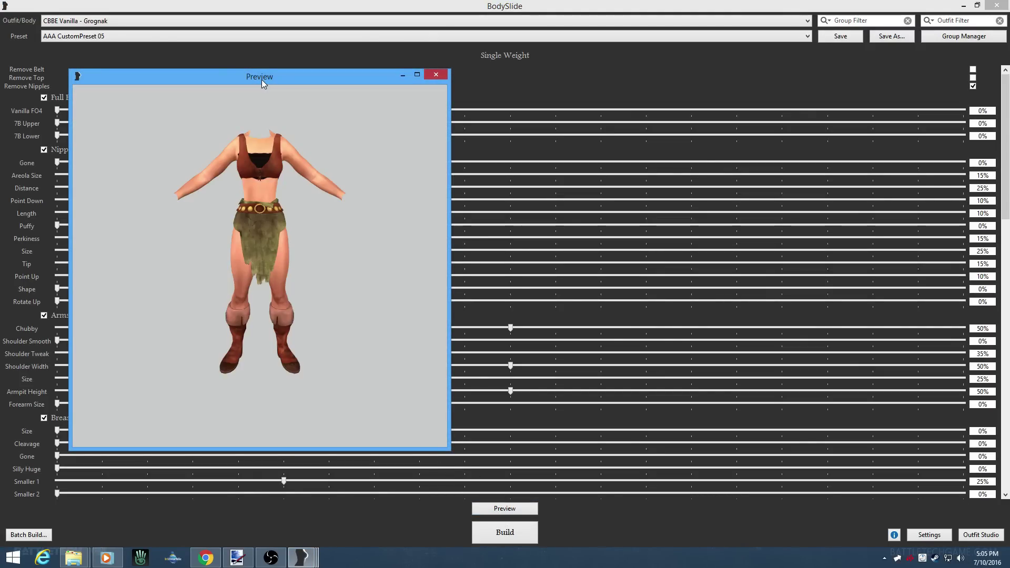
left_click_drag(262, 81, 294, 76)
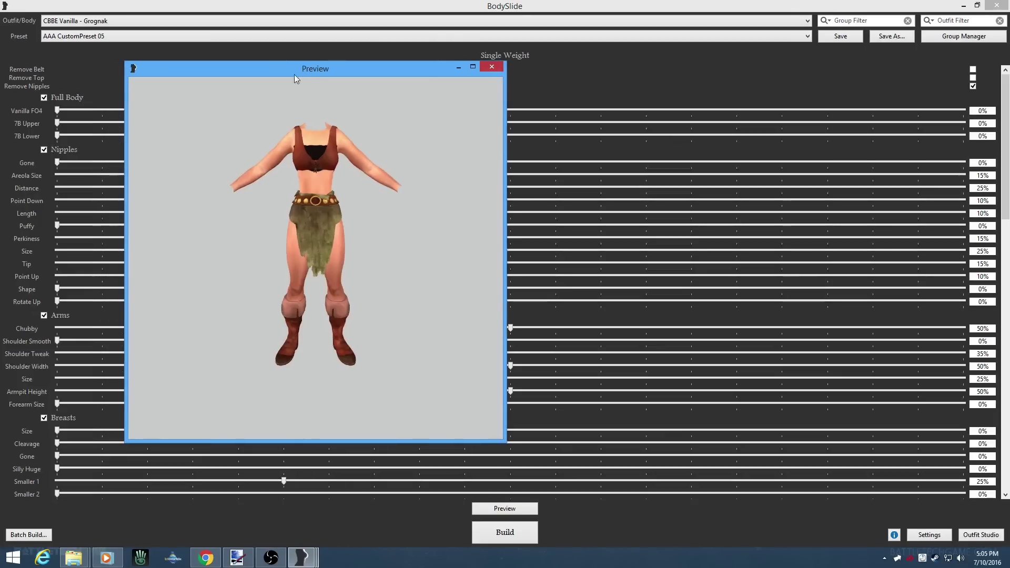
left_click(973, 70)
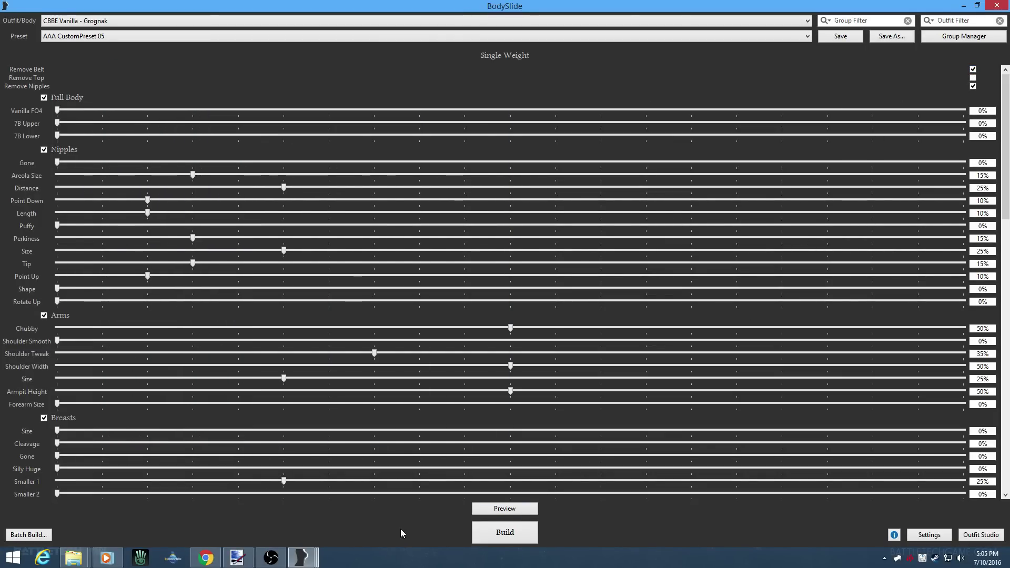
Check the Grognak outfit without its belt in the preview and turn the Remove Belt option back off
mouse_move(302, 557)
left_click(412, 497)
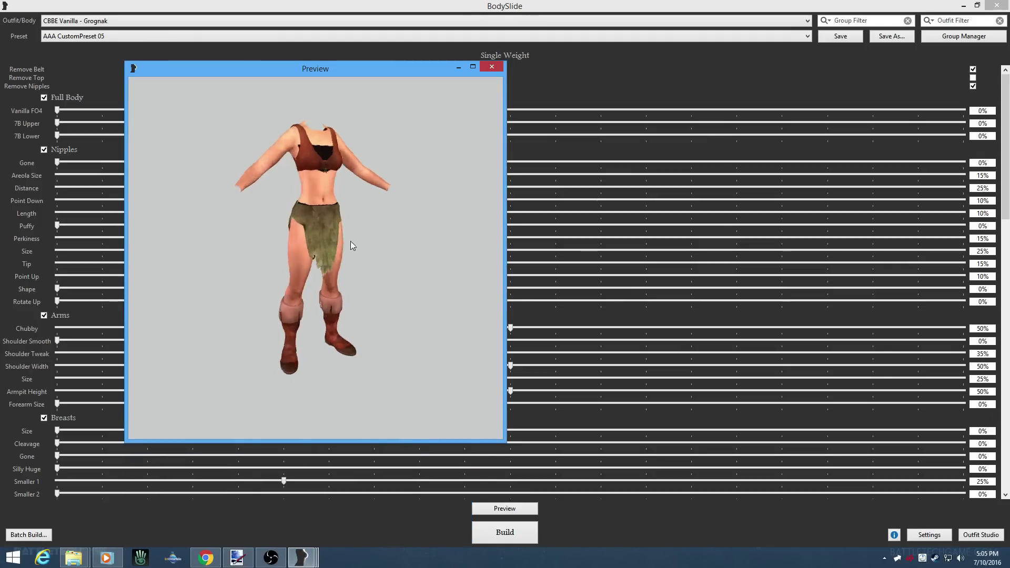
left_click_drag(362, 243, 331, 242)
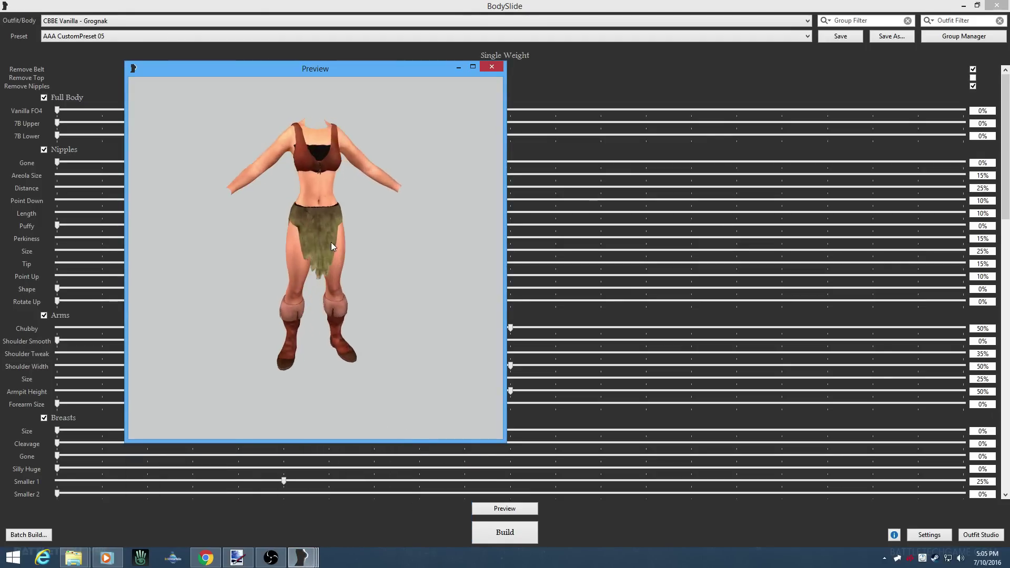
left_click(973, 70)
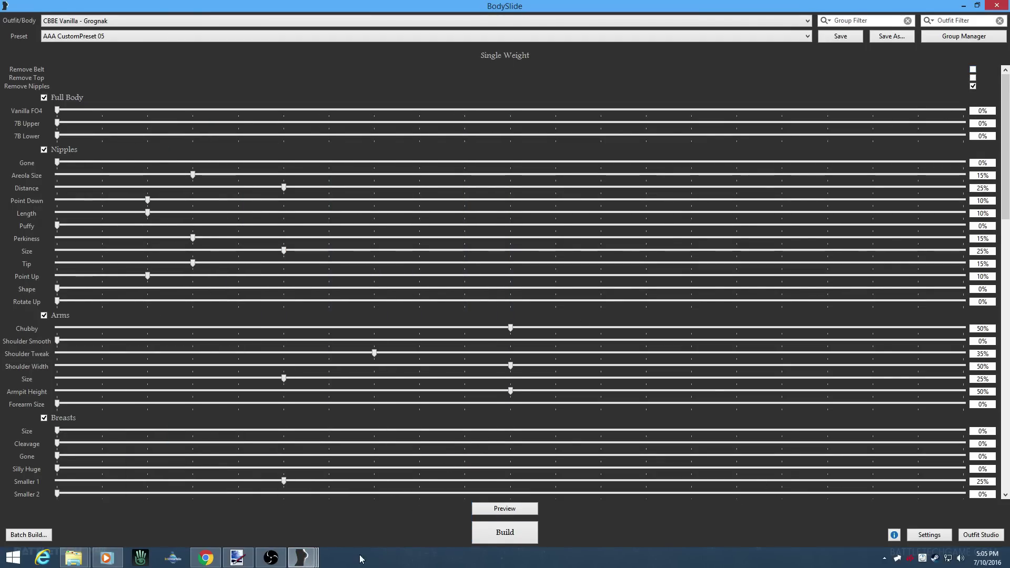
Switch to Outfit Studio and load the CBBE Vanilla - Grognak project from CBBE Vanilla.osp
mouse_move(302, 557)
left_click(304, 498)
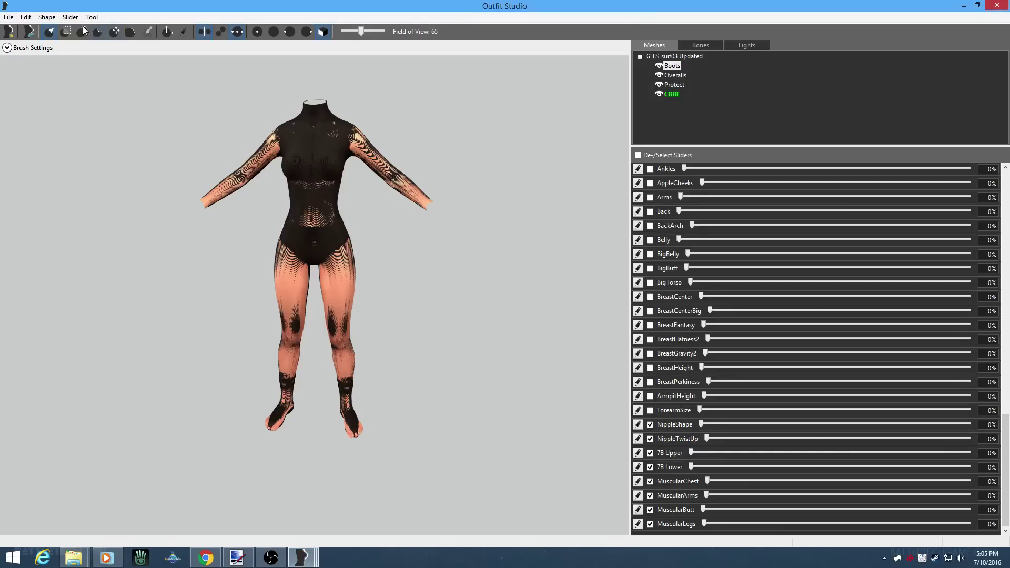
left_click(9, 18)
left_click(26, 46)
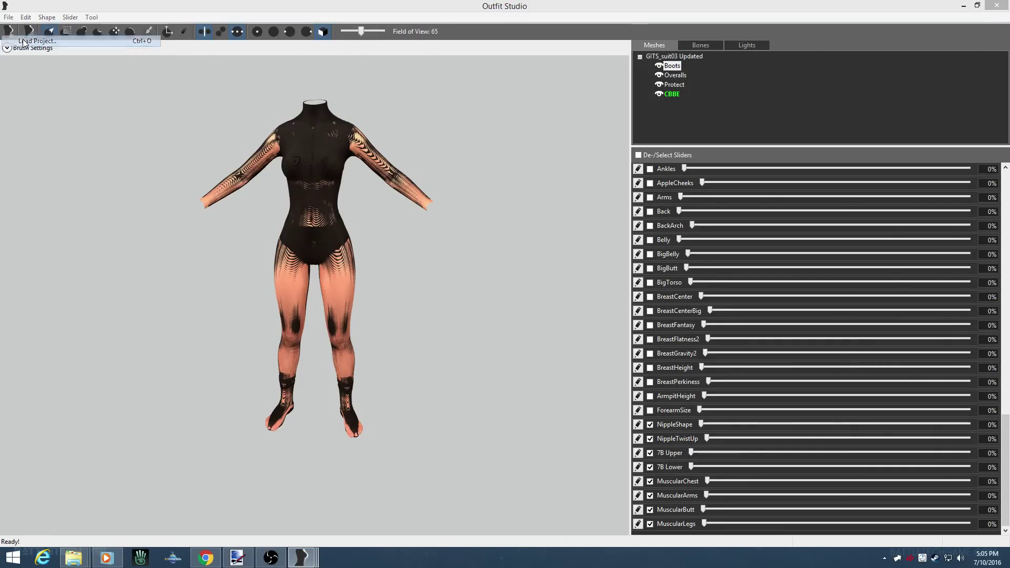
left_click_drag(339, 87, 340, 102)
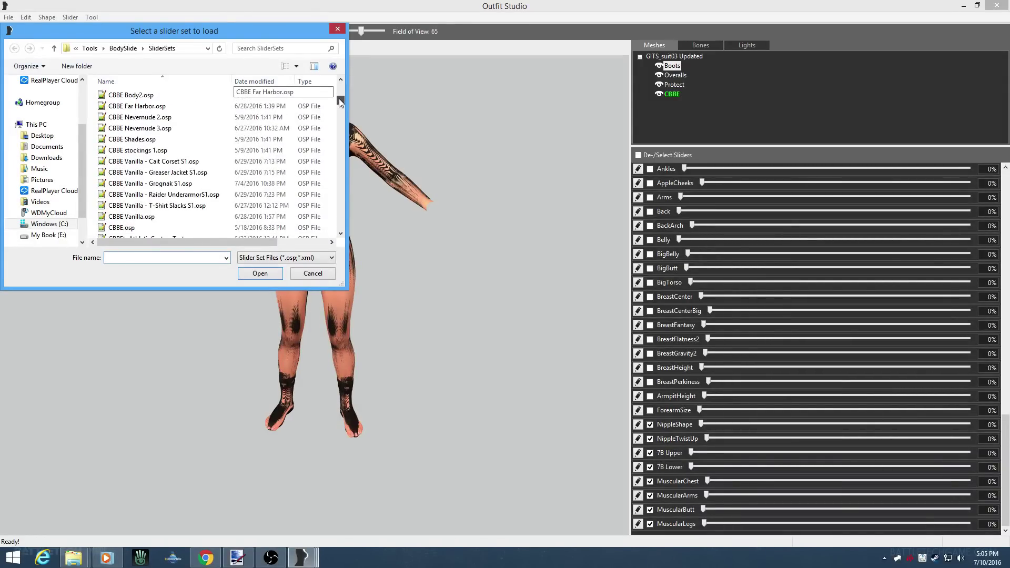
left_click(155, 219)
double_click(156, 220)
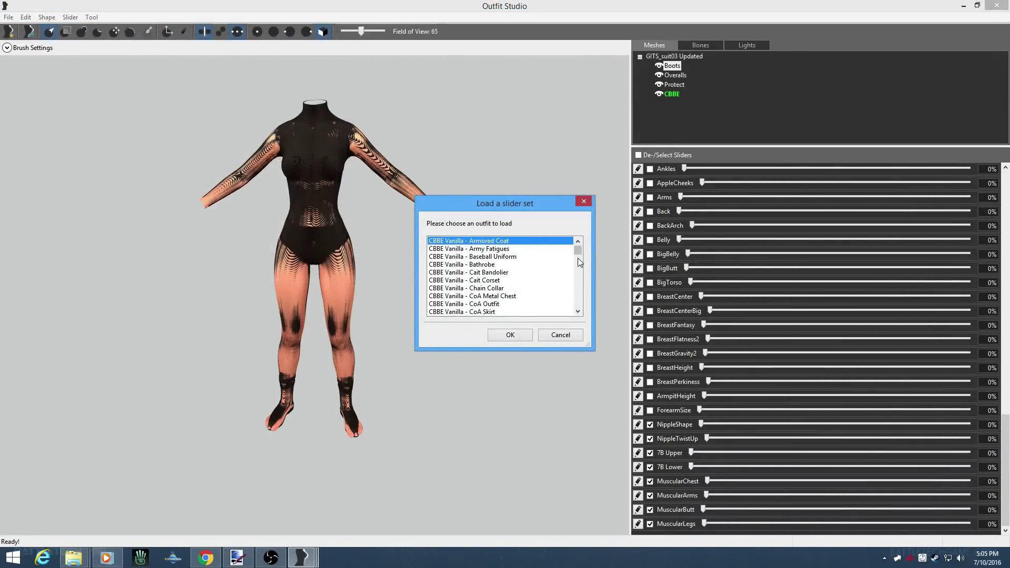
left_click_drag(579, 251, 581, 259)
scroll(550, 271, "up", 1)
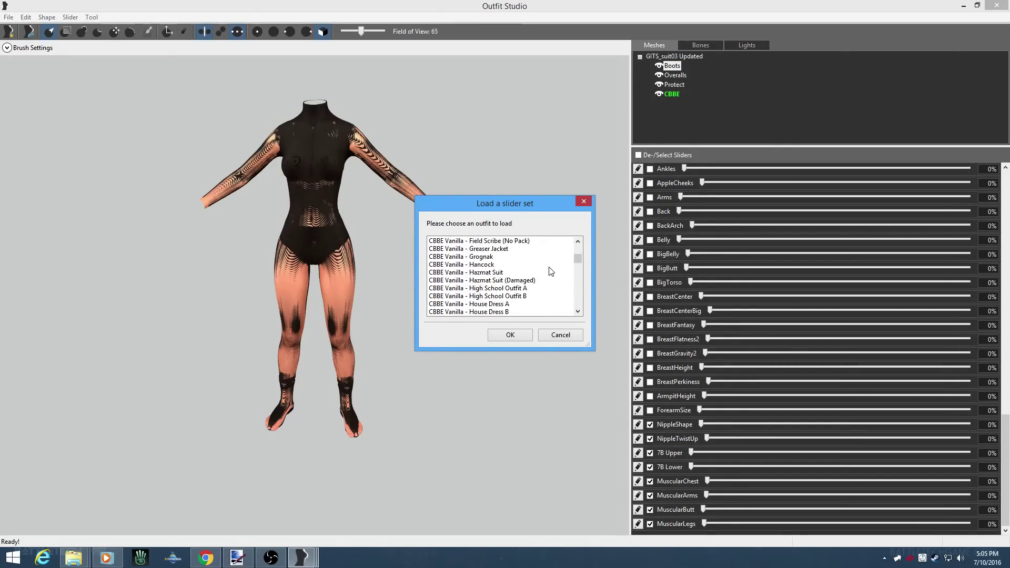
double_click(483, 257)
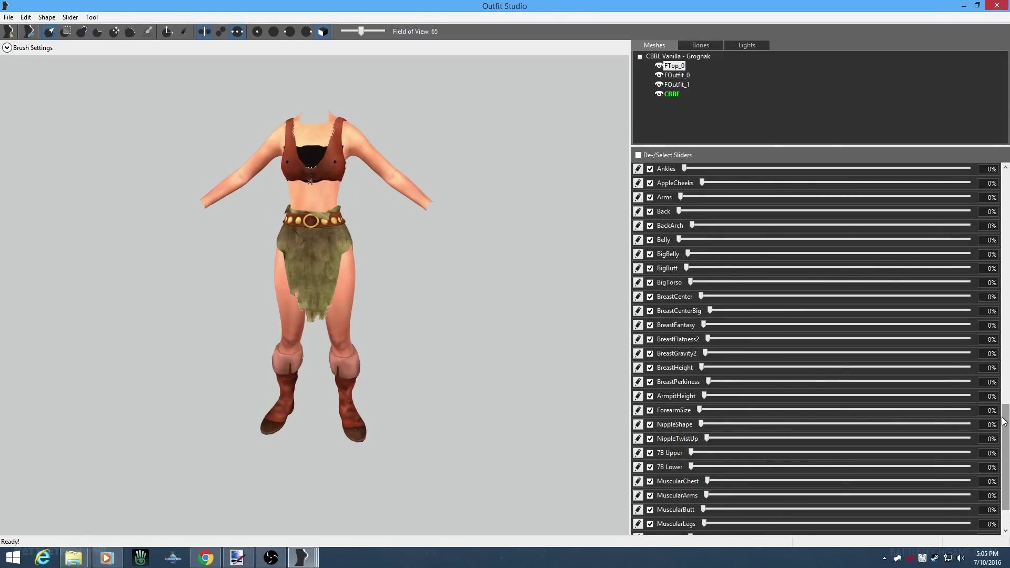
Capture a puush area screenshot of the BodyZap, Remove Belt, Remove Top and Remove Nipples sliders at the end of the slider list
left_click_drag(1006, 422, 1006, 438)
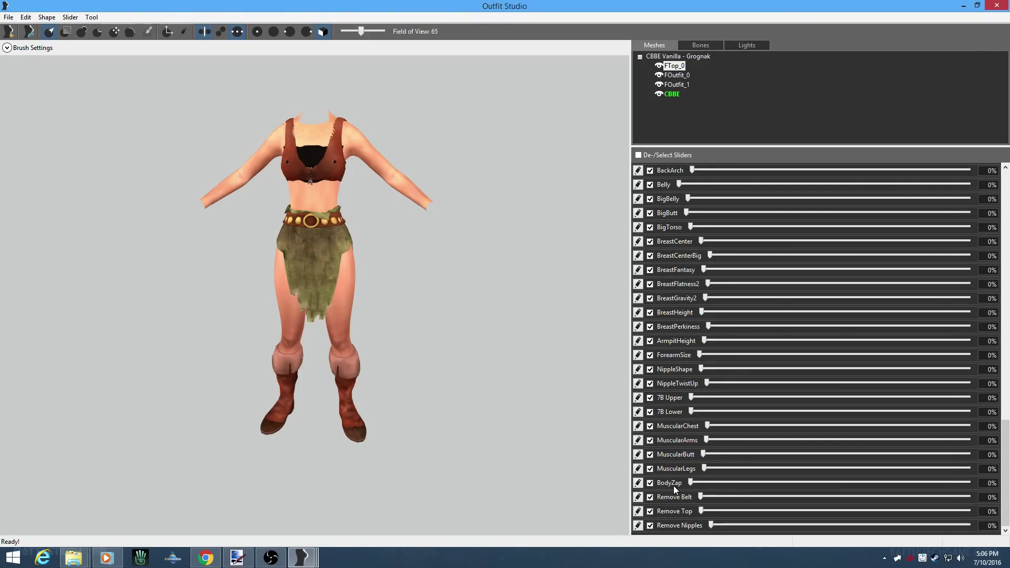
right_click(897, 560)
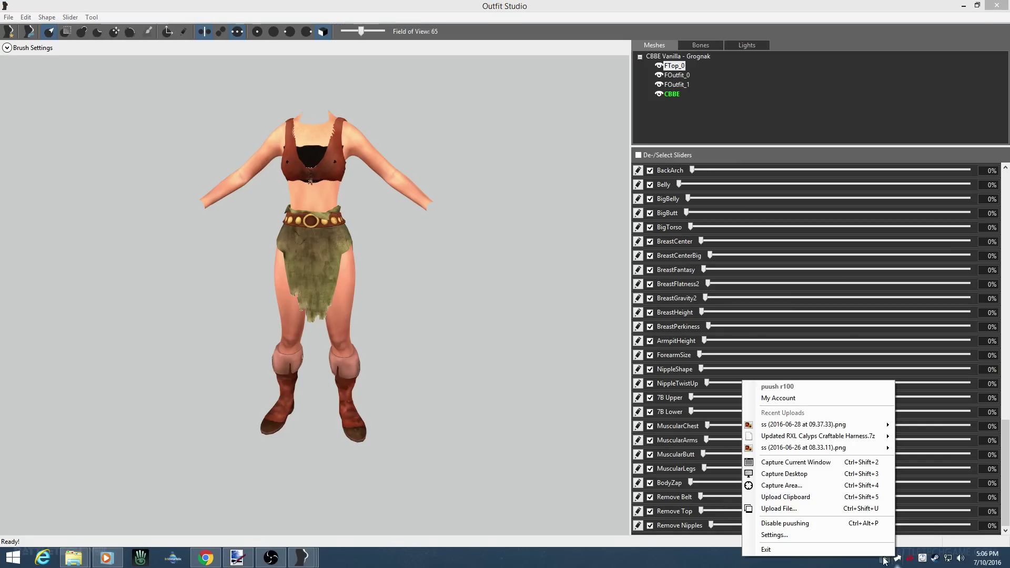
left_click(806, 483)
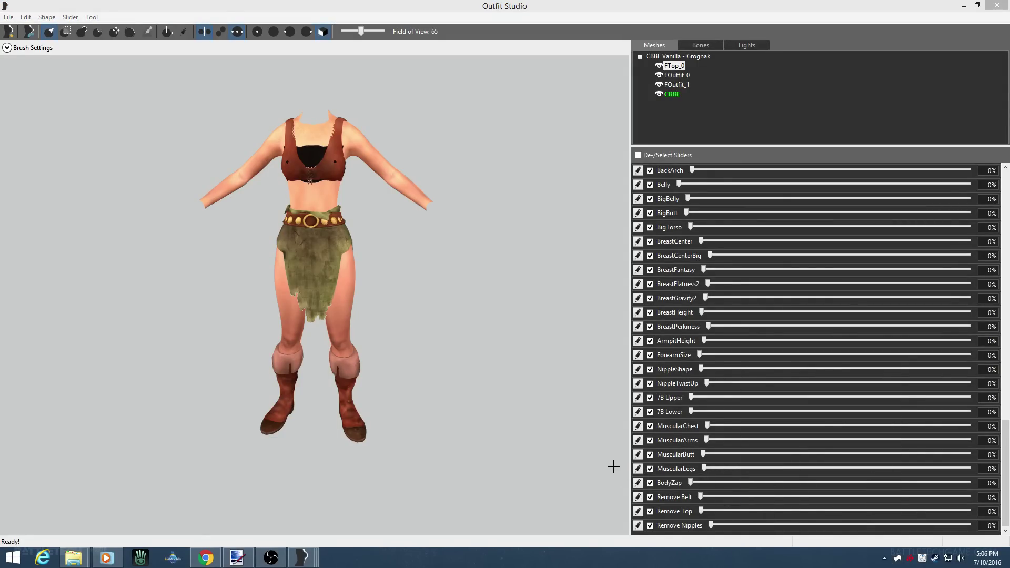
left_click_drag(602, 471, 744, 537)
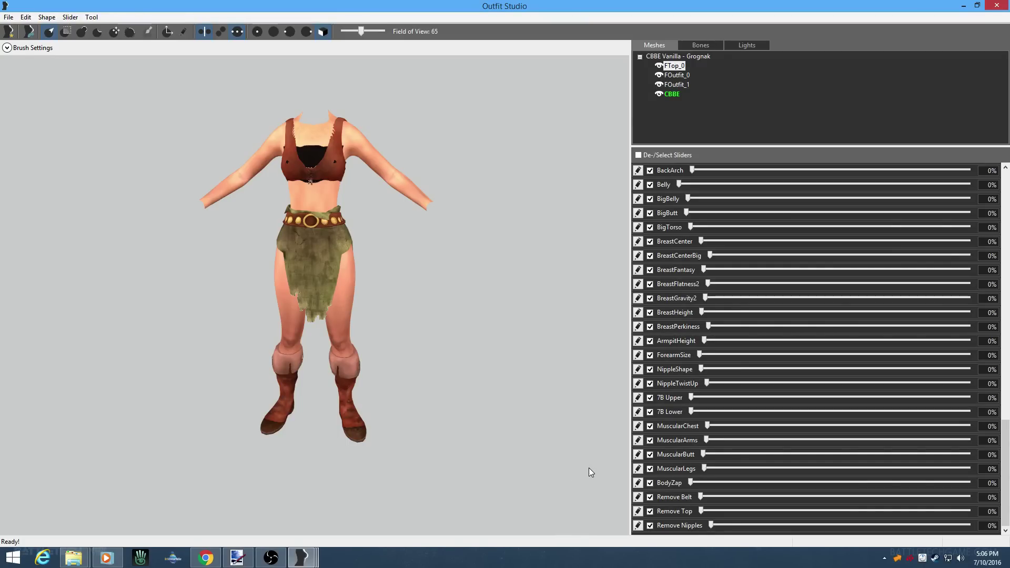
View the uploaded slider screenshot in the browser, close its page and return to Outfit Studio
left_click(830, 537)
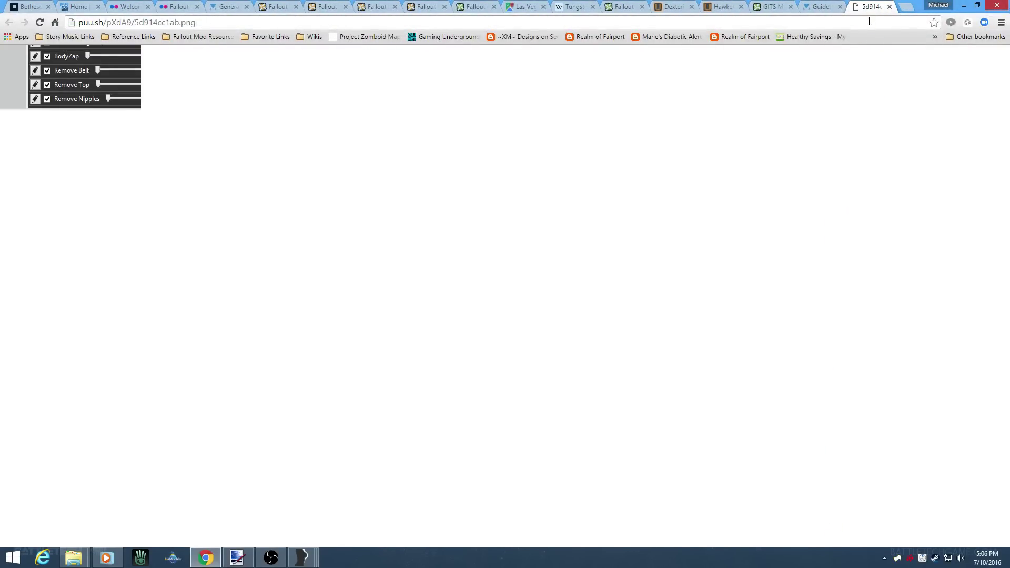
key("ctrl+w")
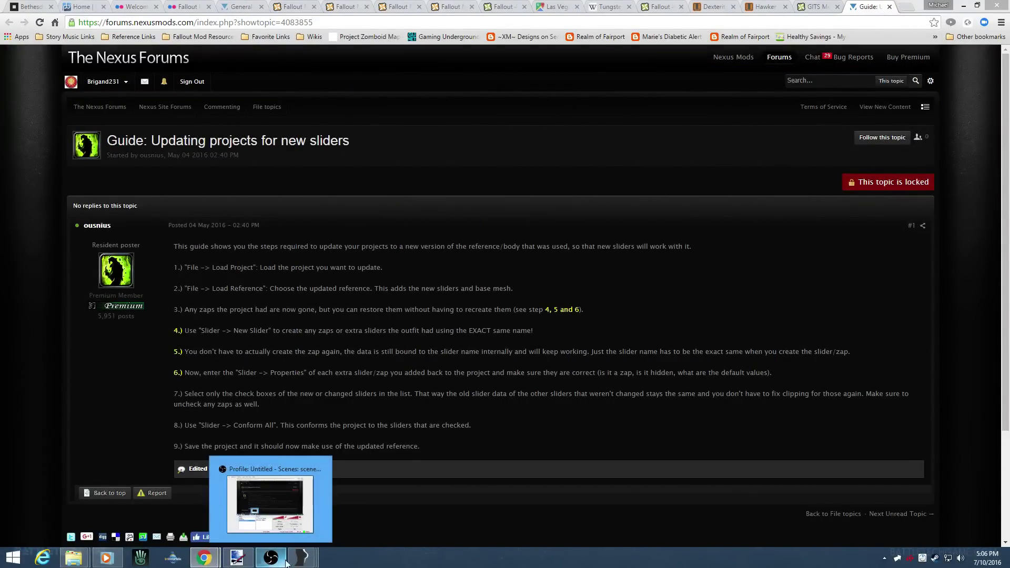
mouse_move(301, 558)
left_click(302, 496)
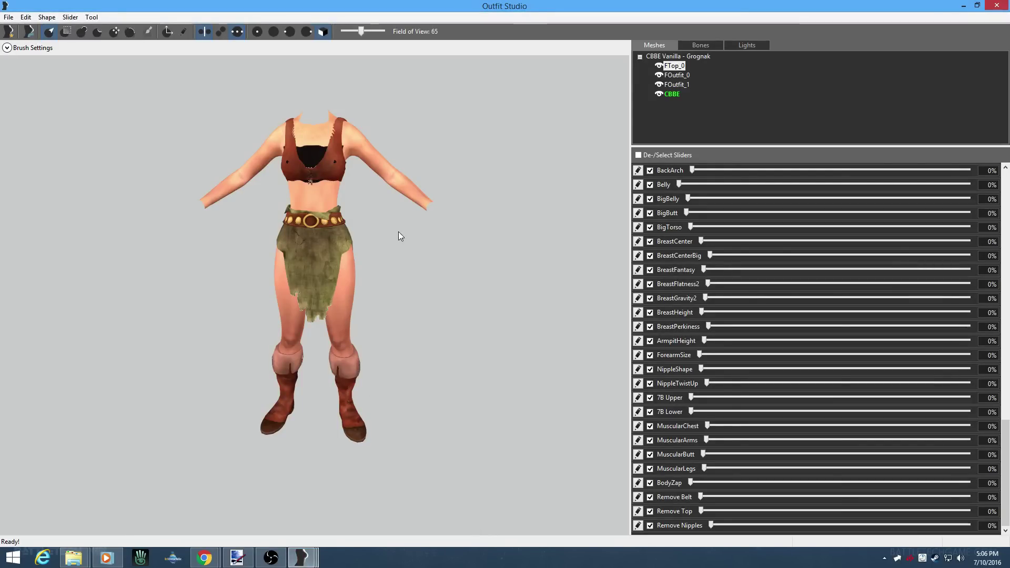
Load AAA Universal Ref.osp as the reference from file, using the AAA Universal Ref slider set and CBBE shape, without merging sliders
left_click(9, 17)
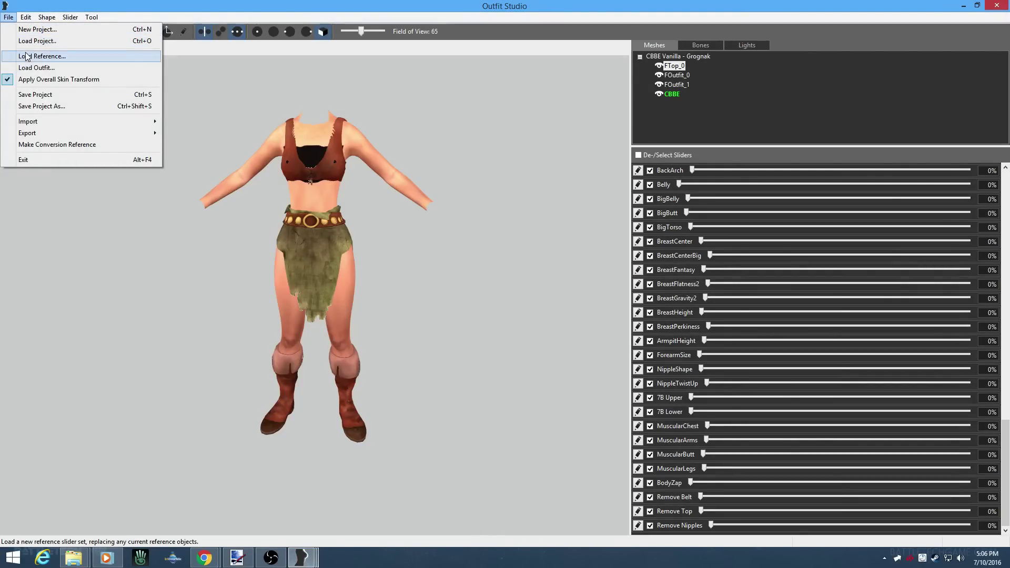
left_click(27, 56)
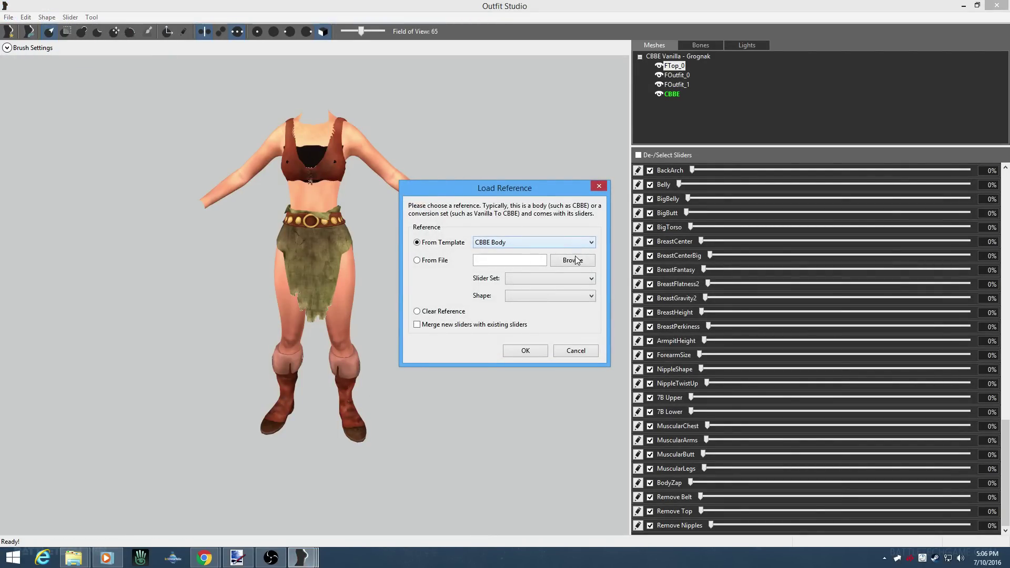
left_click(575, 260)
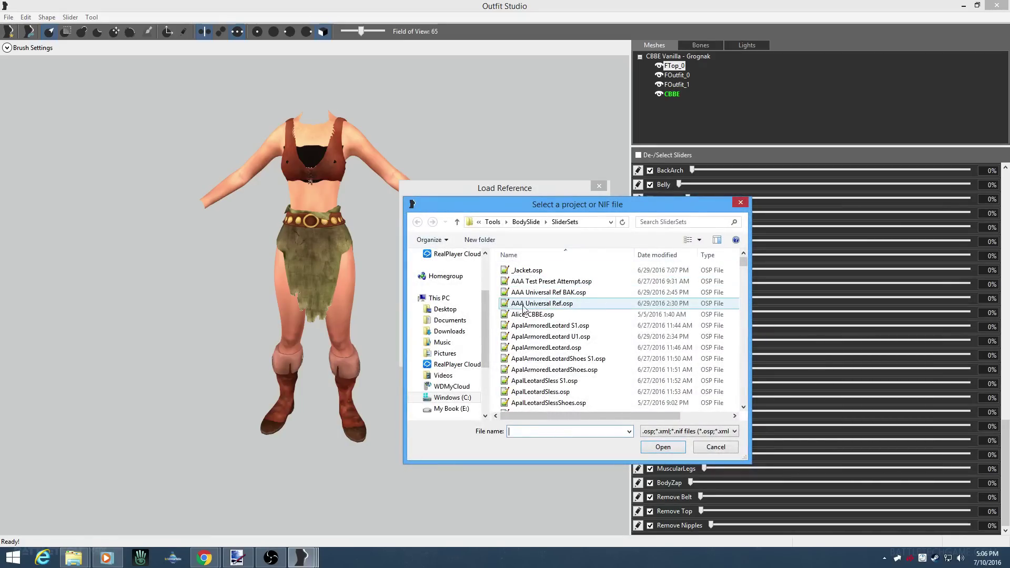
double_click(541, 309)
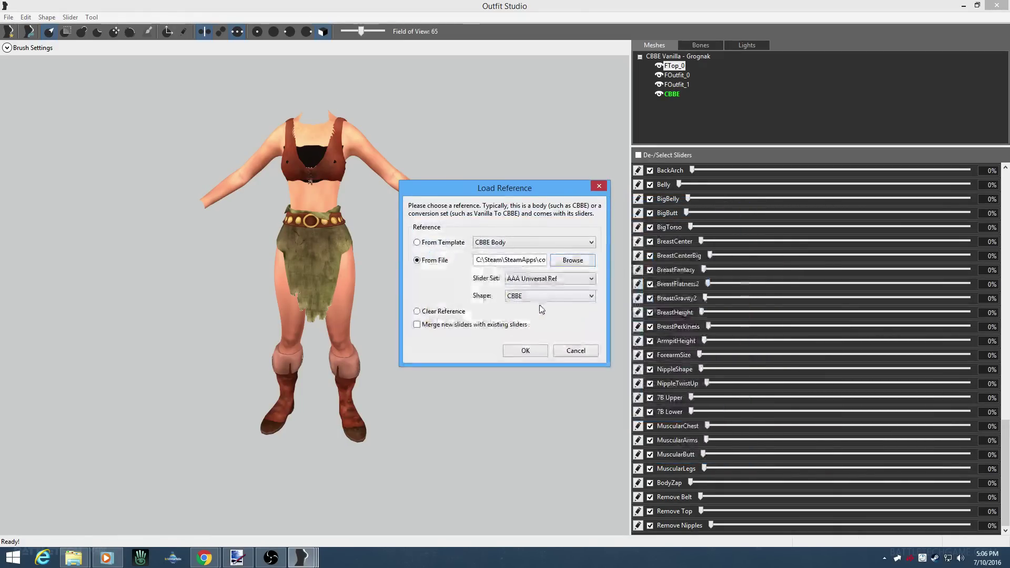
left_click(525, 350)
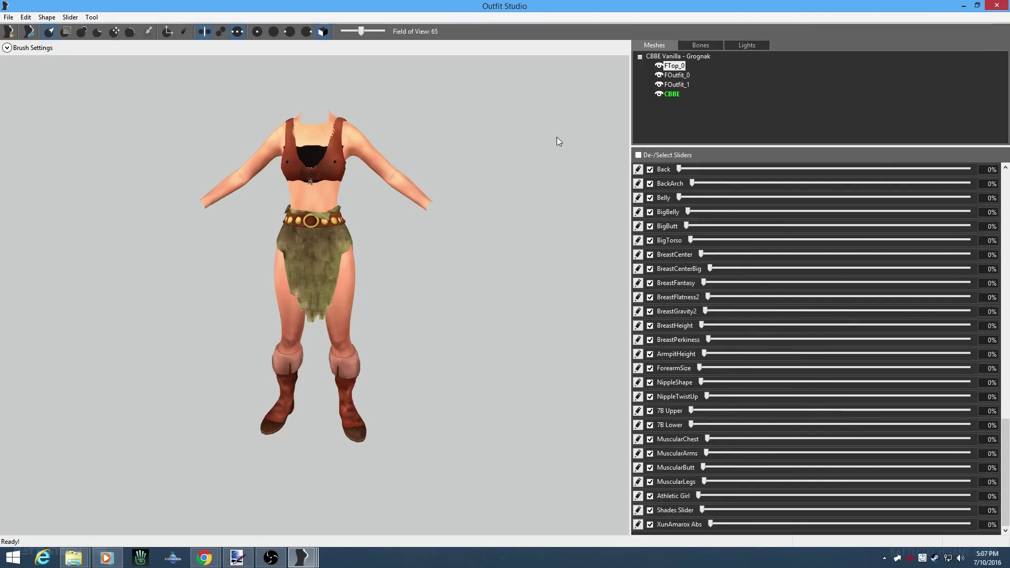
Create a new slider named BodyZap in the Grognak project
left_click(73, 18)
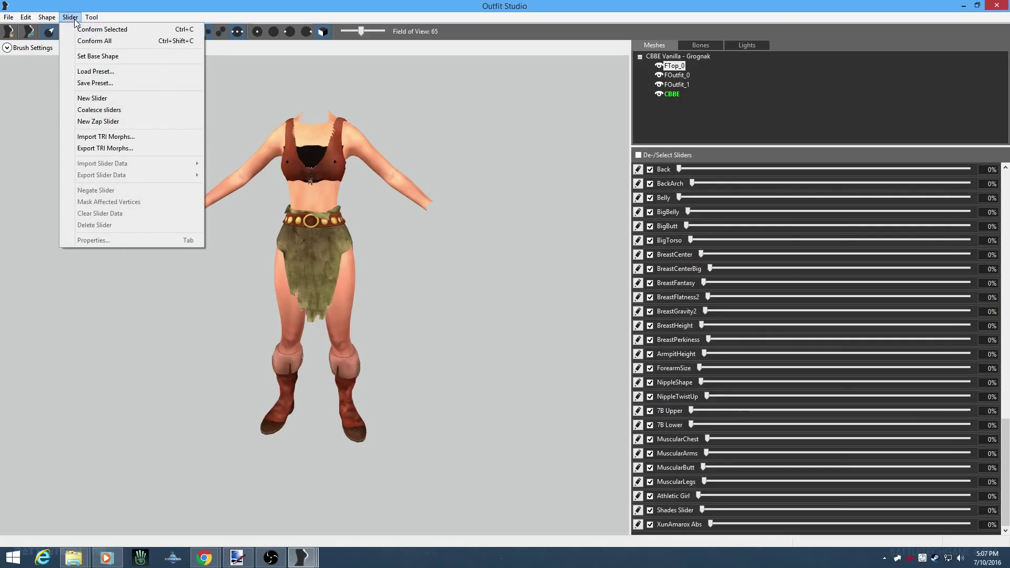
left_click(85, 98)
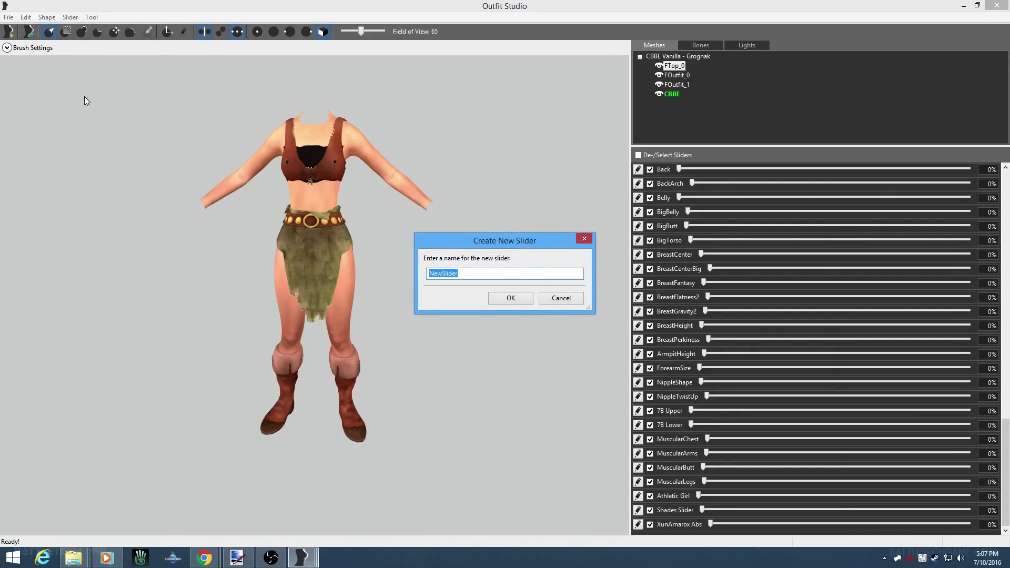
type("BodyZap")
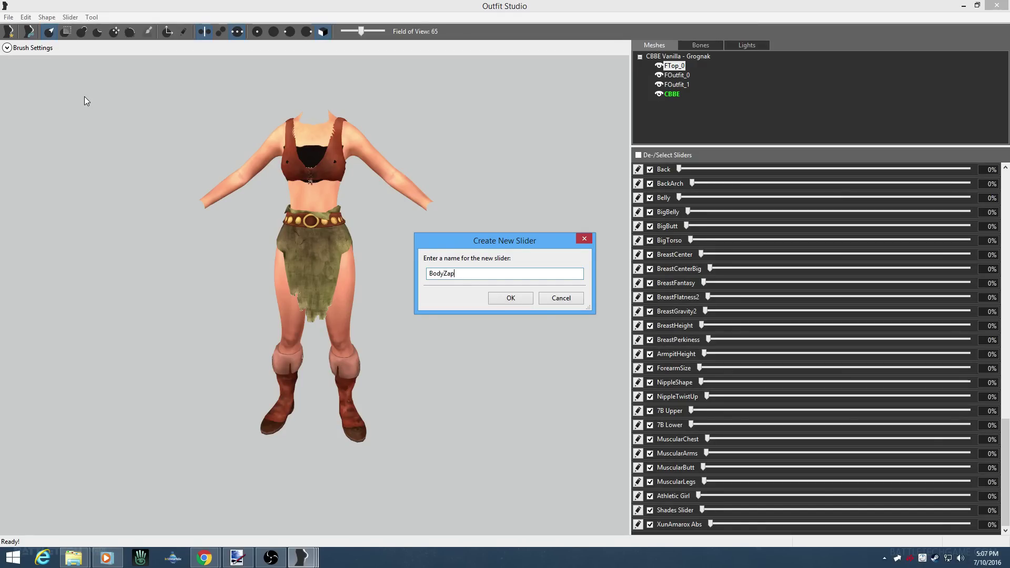
key("Return")
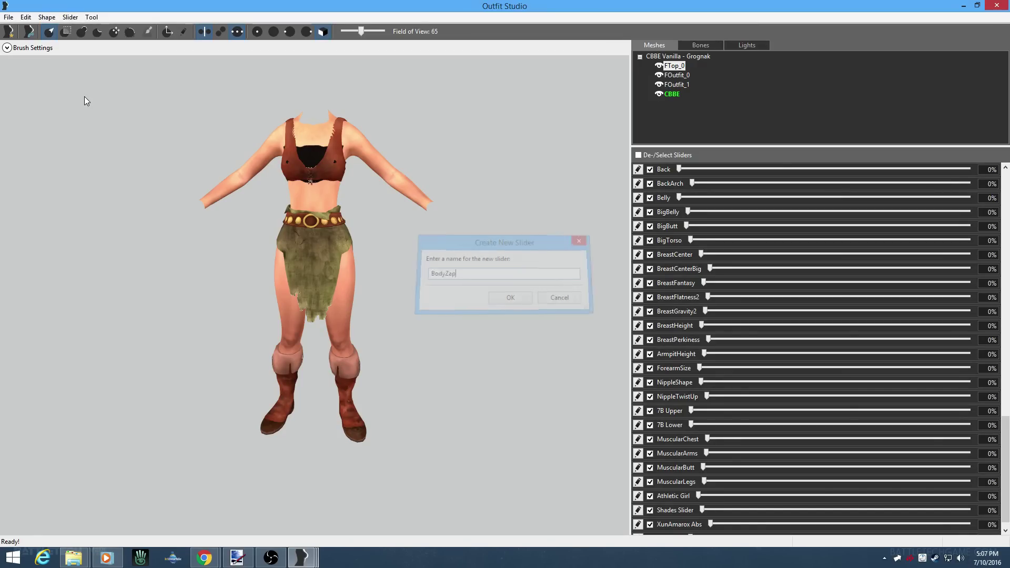
Create a new slider named Remove Belt to restore the belt zap
left_click(70, 17)
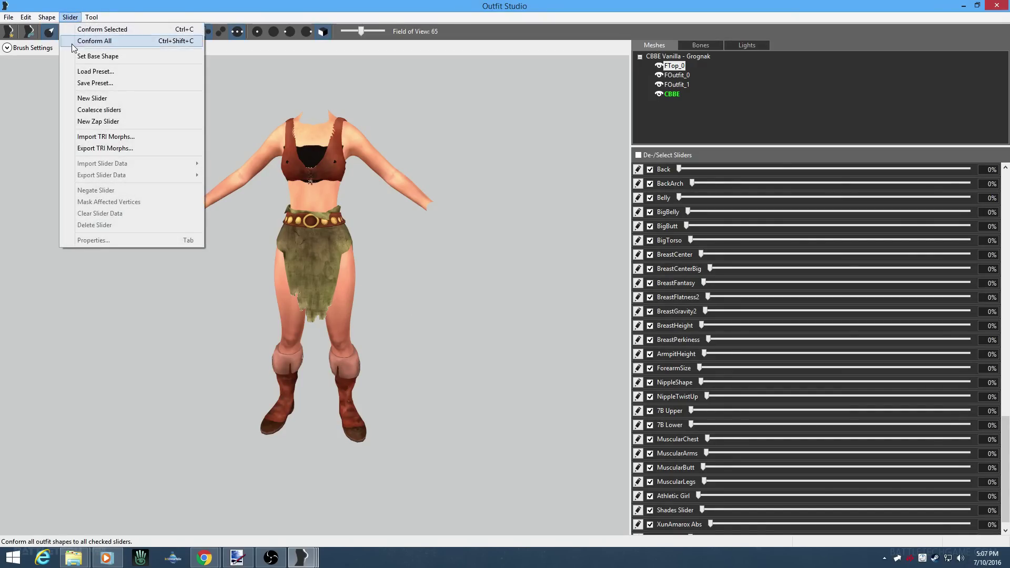
left_click(80, 98)
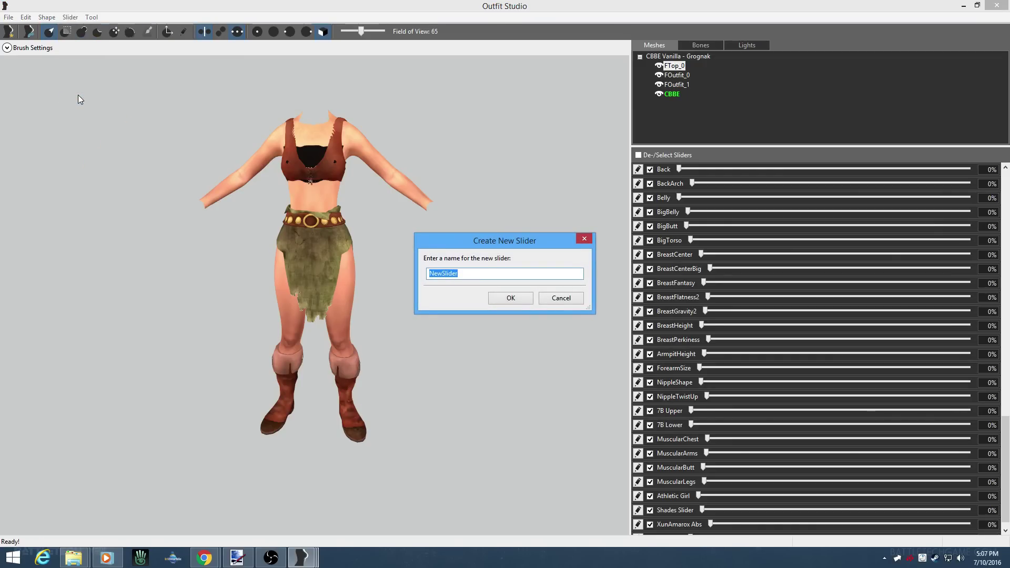
type("Re")
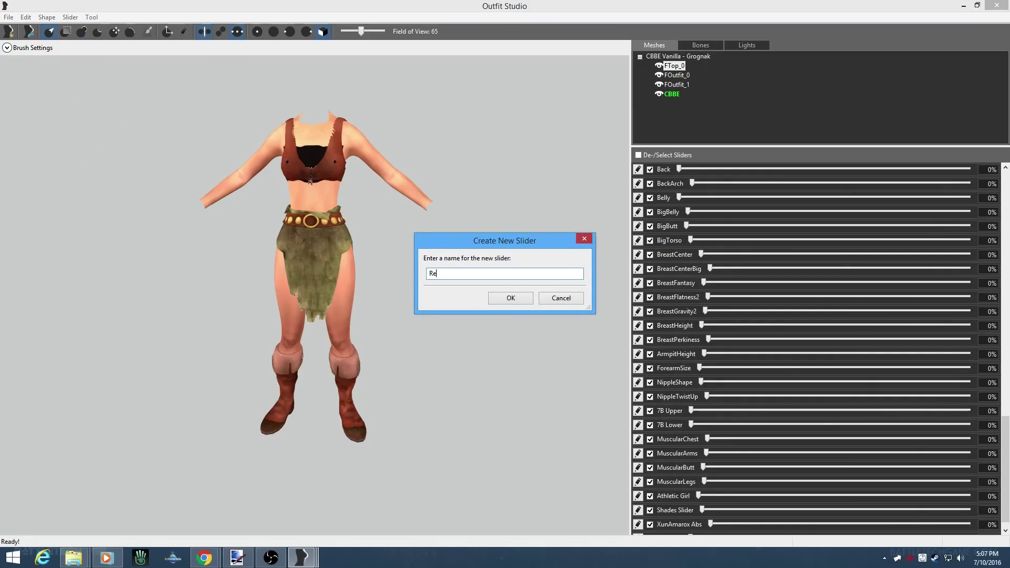
type("move Belt")
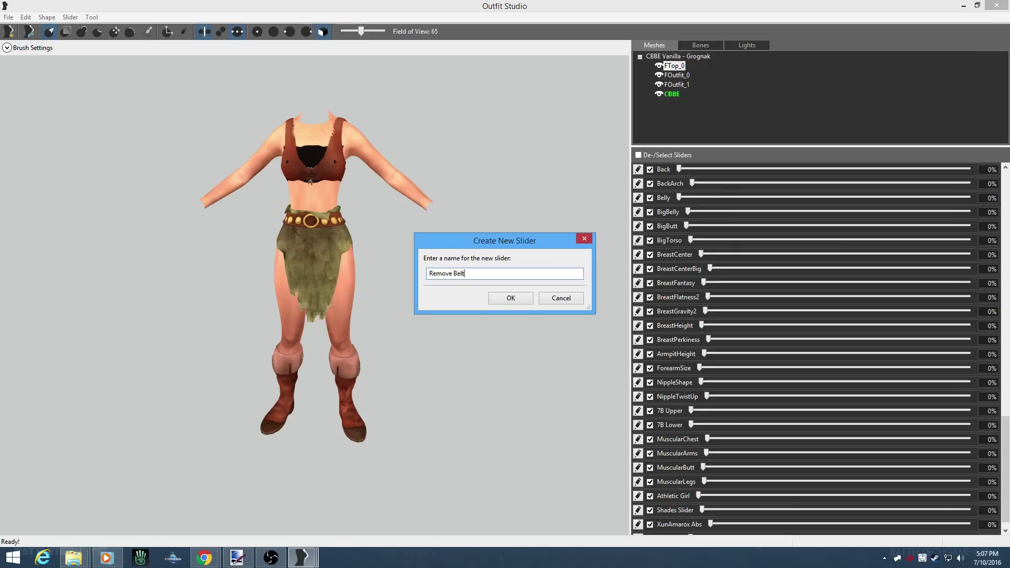
key("Return")
Create a new slider named Remove Top to restore the top zap
left_click(70, 17)
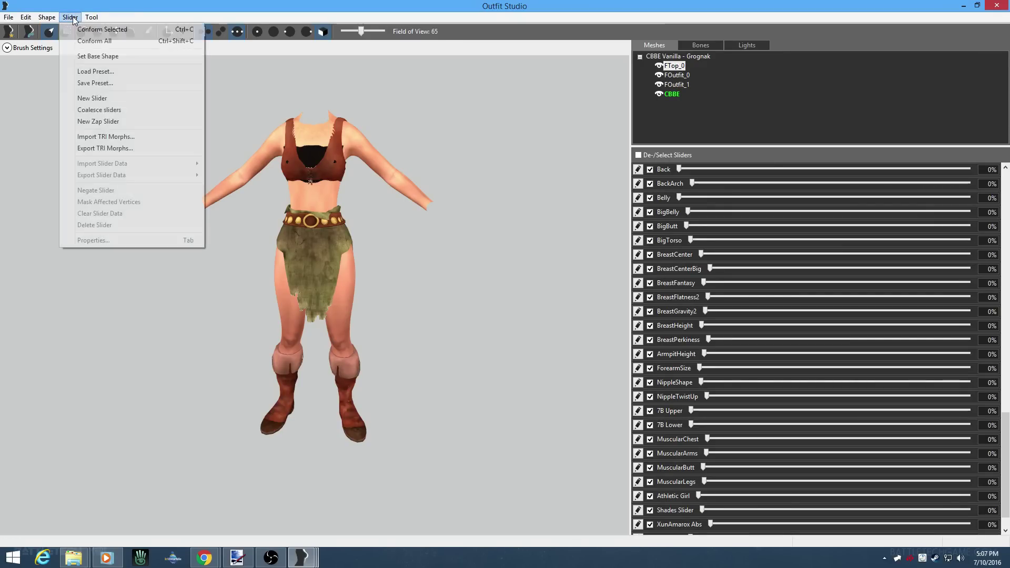
left_click(95, 98)
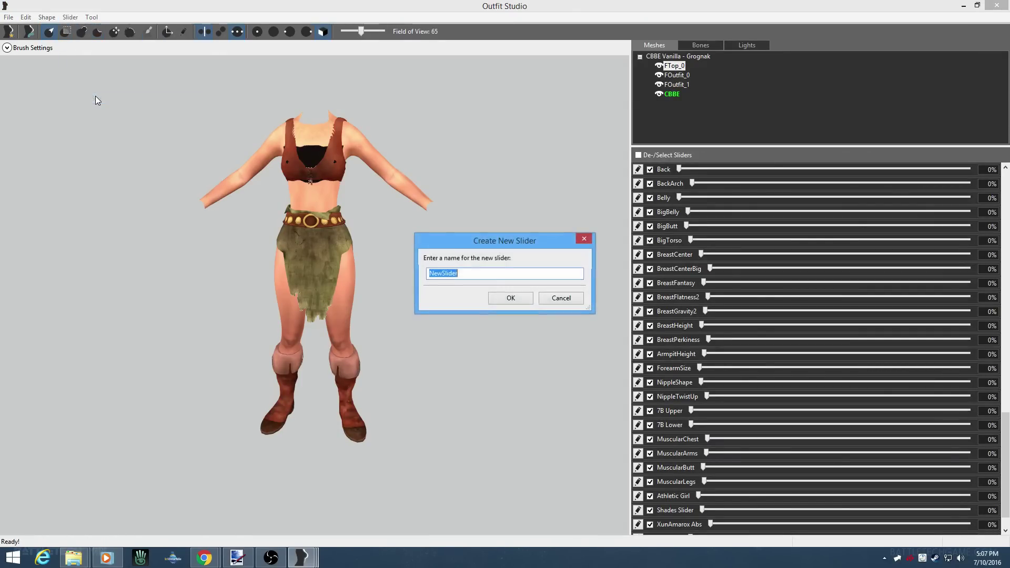
type("Remov")
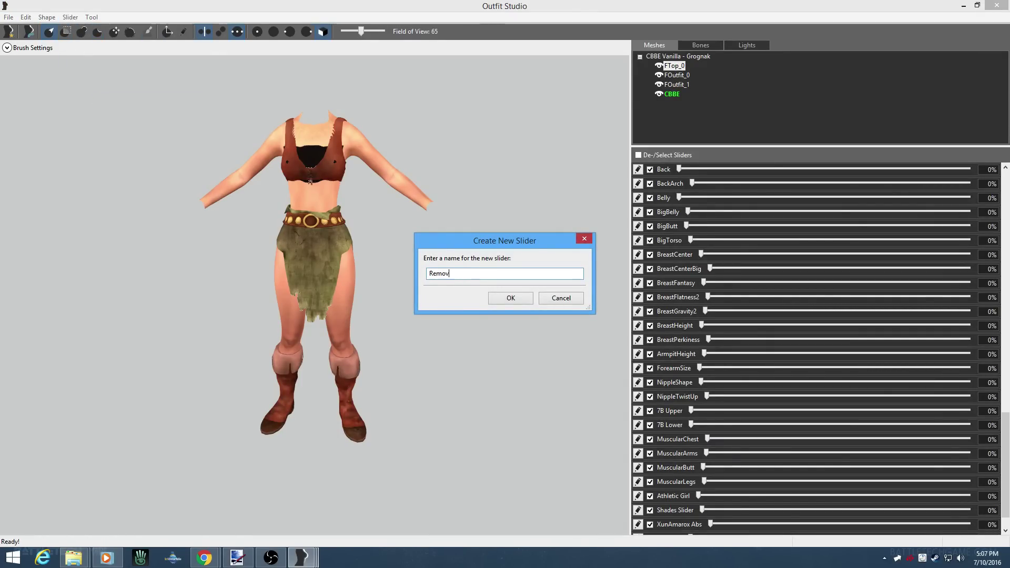
type("e Top")
key("Return")
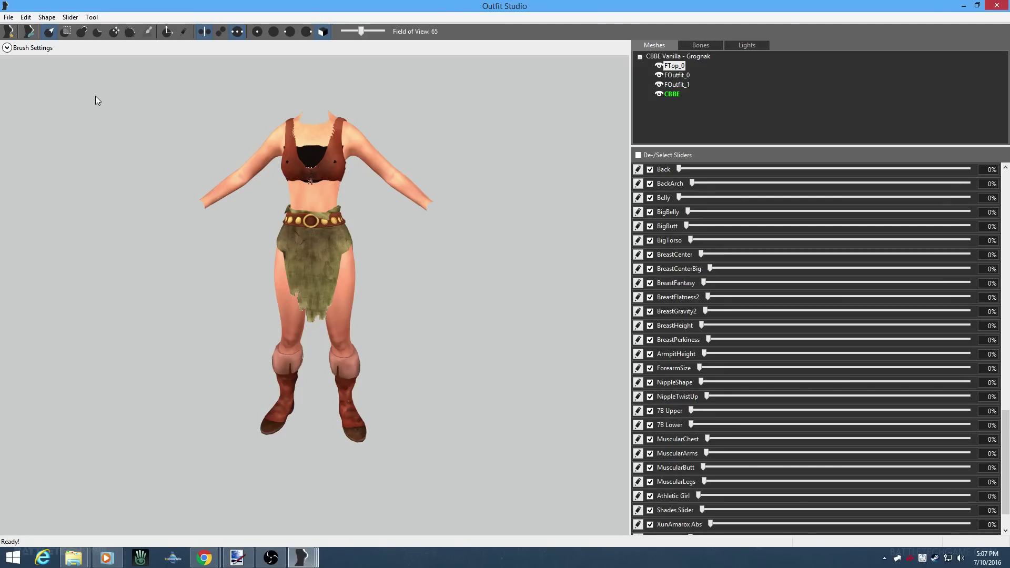
Create a new slider named Remove Nipples to restore the nipples zap
left_click(70, 17)
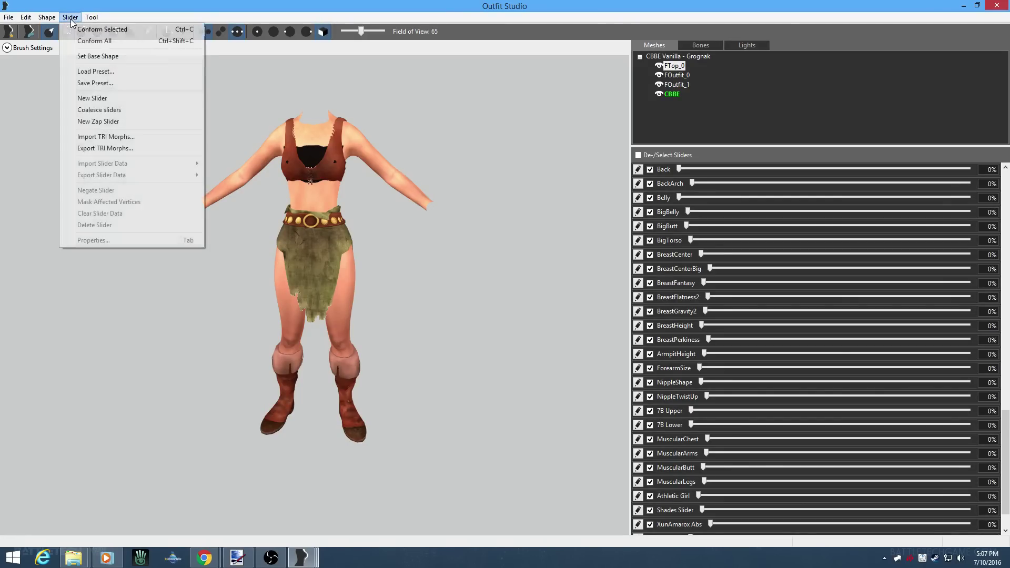
left_click(92, 99)
type("Remove ")
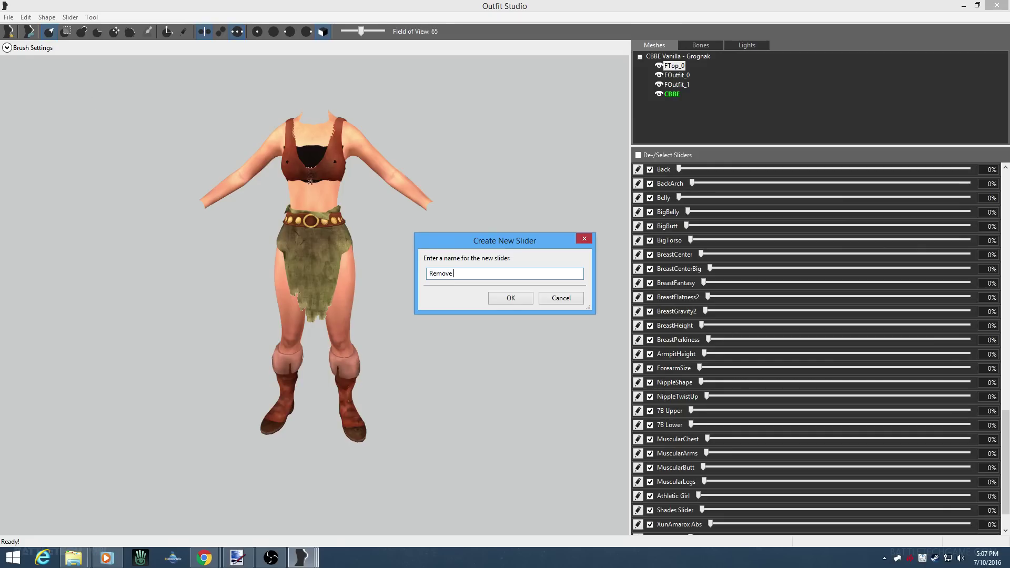
type("Nipples")
key("Return")
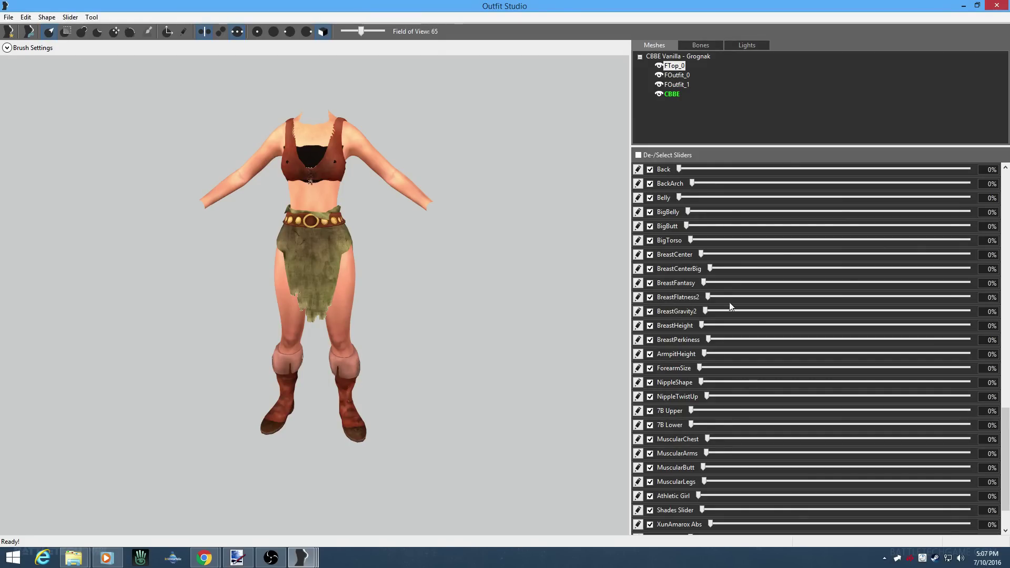
Mark the Remove Nipples slider as a zap in its properties and turn off its edit mode
scroll(1005, 432, "down", 2)
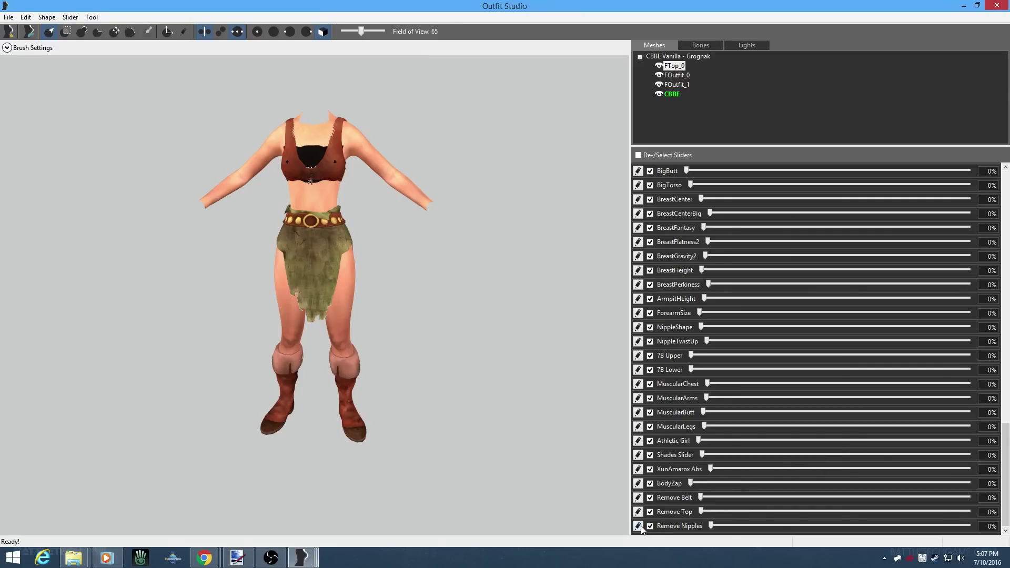
left_click(639, 526)
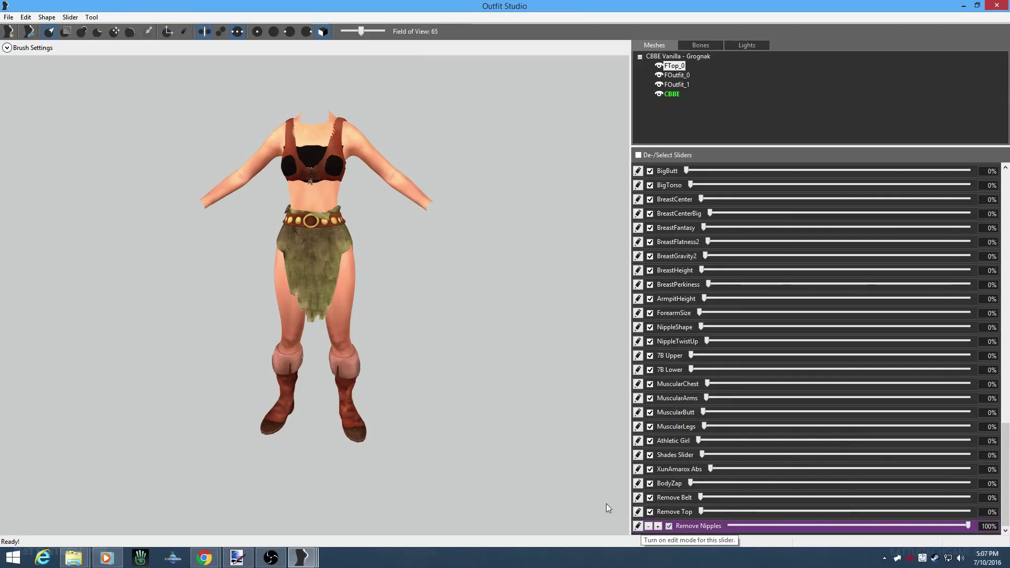
key("ctrl+p")
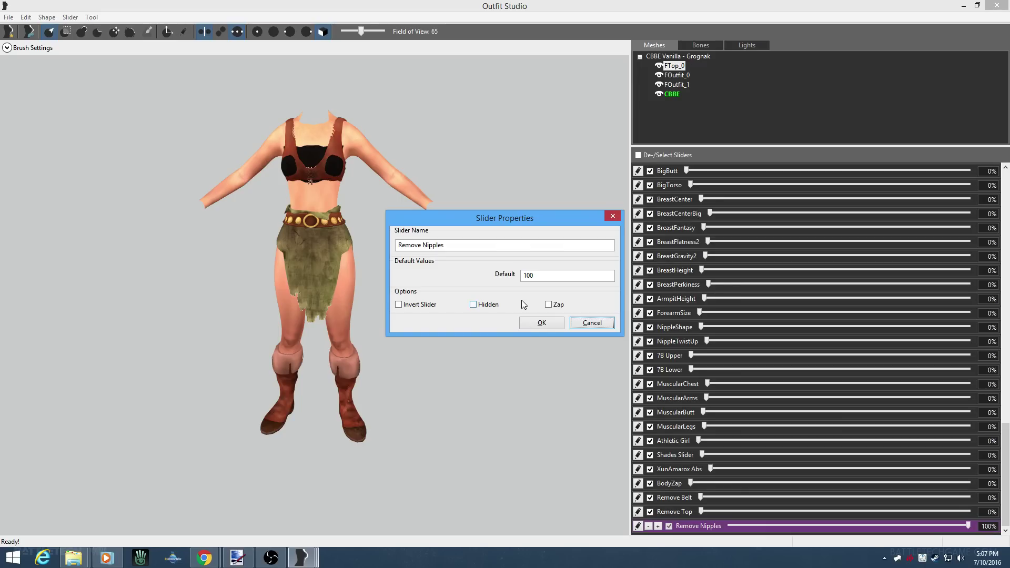
left_click(548, 304)
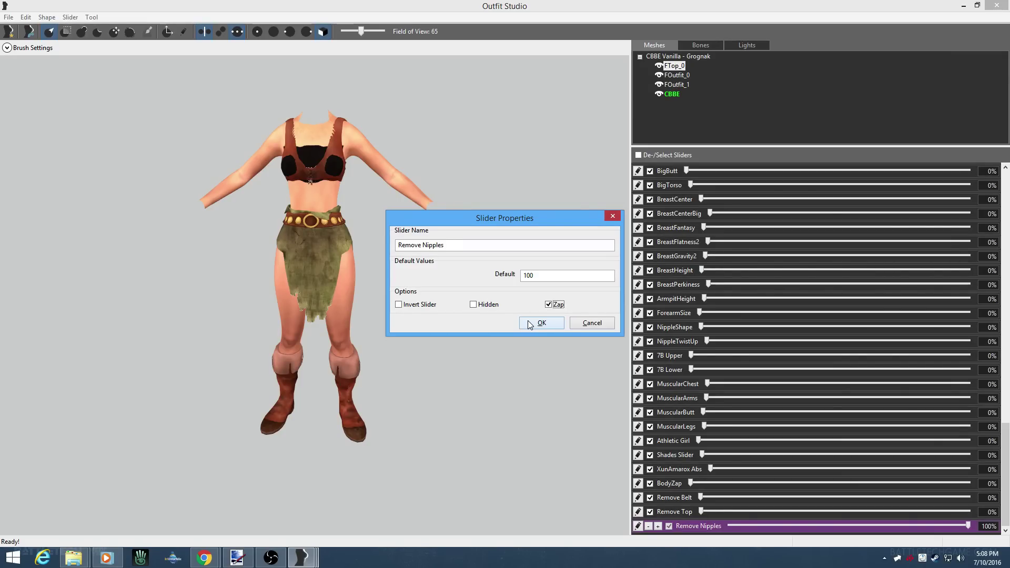
left_click(528, 323)
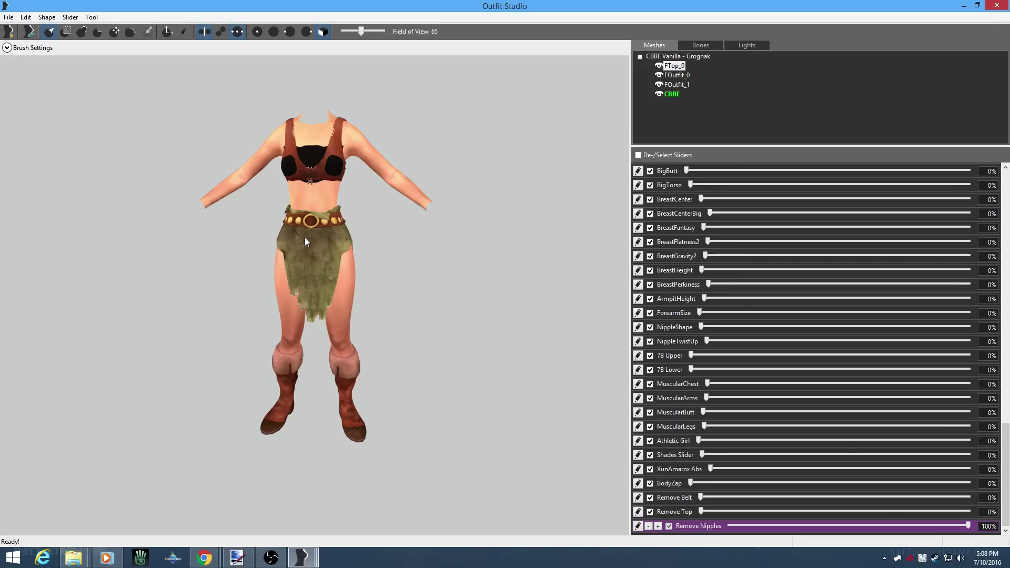
right_click_drag(305, 238, 376, 248)
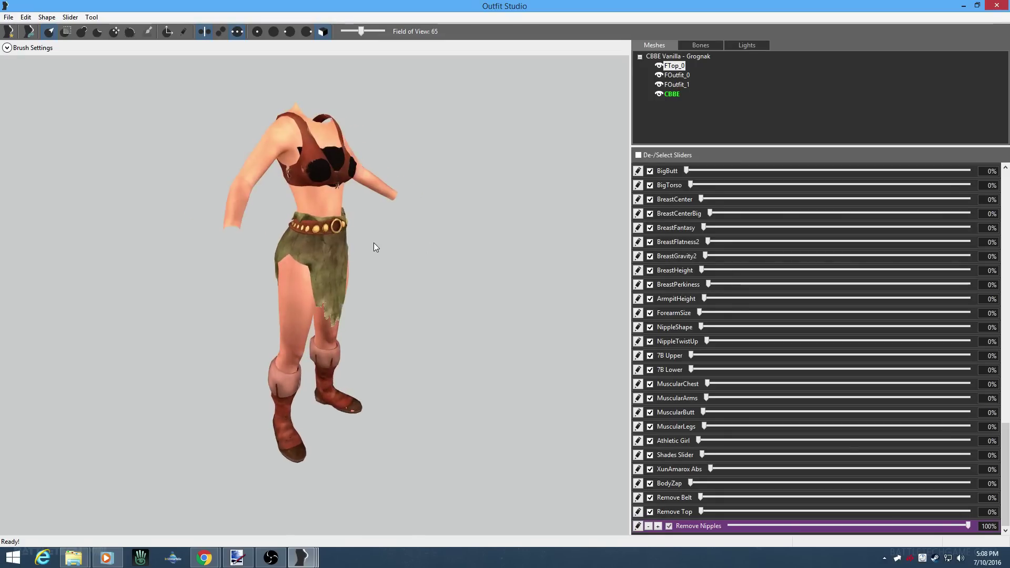
left_click(638, 527)
right_click_drag(462, 286, 395, 282)
scroll(409, 303, "up", 3)
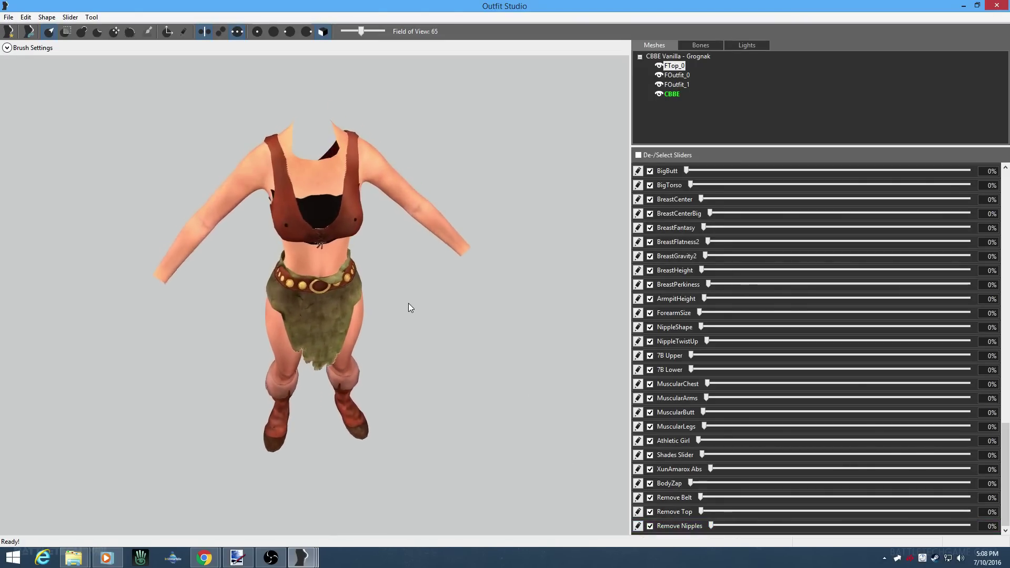
scroll(408, 303, "down", 2)
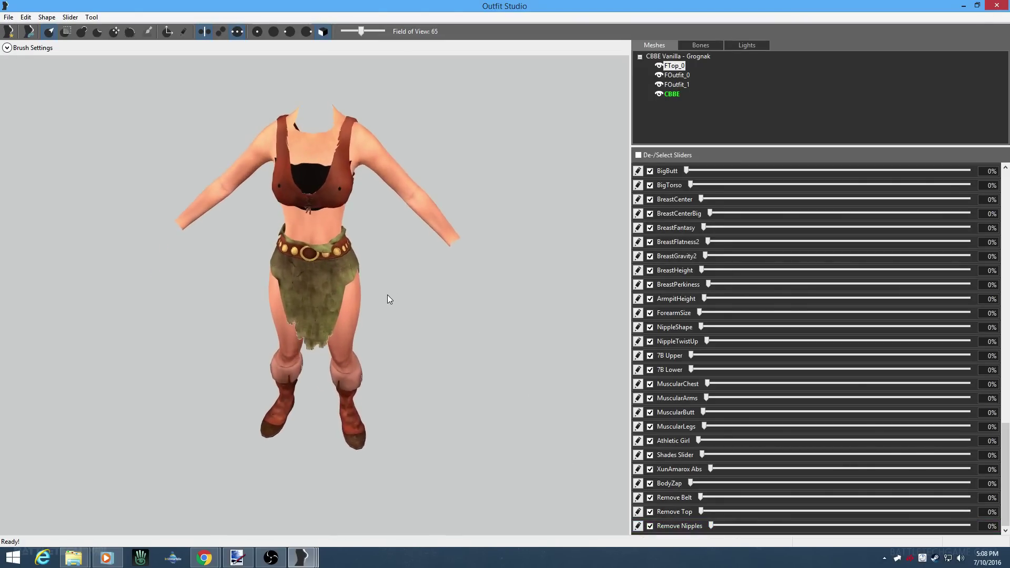
Mark the Remove Top slider as a zap with a default value of 0 and turn off its edit mode
left_click(638, 512)
double_click(693, 512)
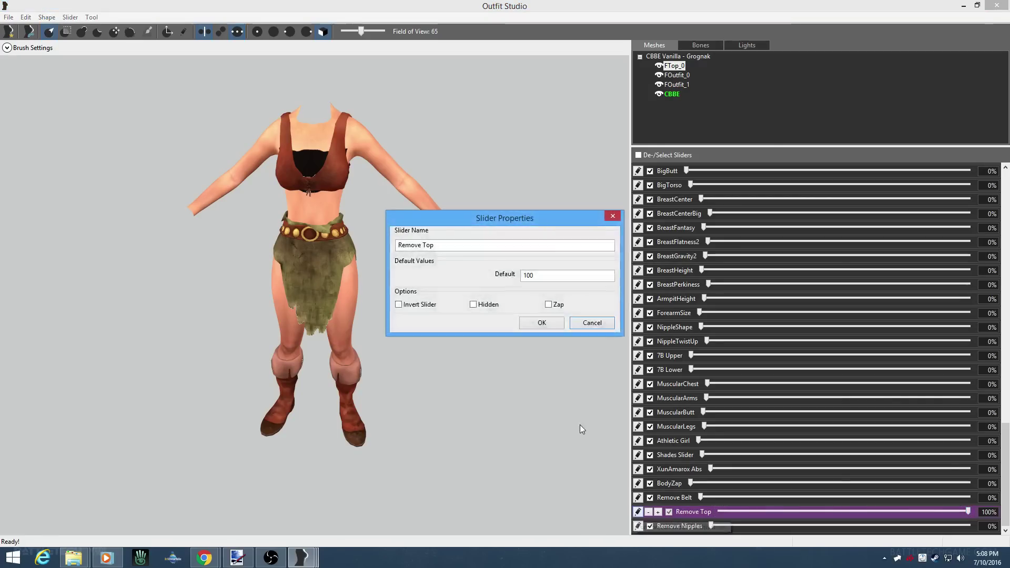
left_click(553, 305)
left_click_drag(551, 277, 515, 281)
key("BackSpace")
left_click(536, 323)
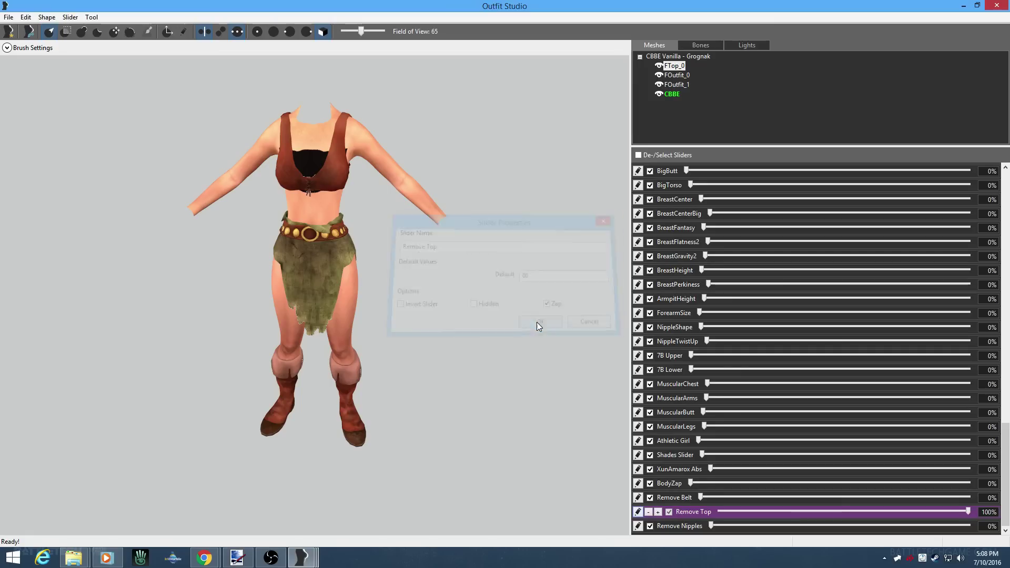
left_click(638, 512)
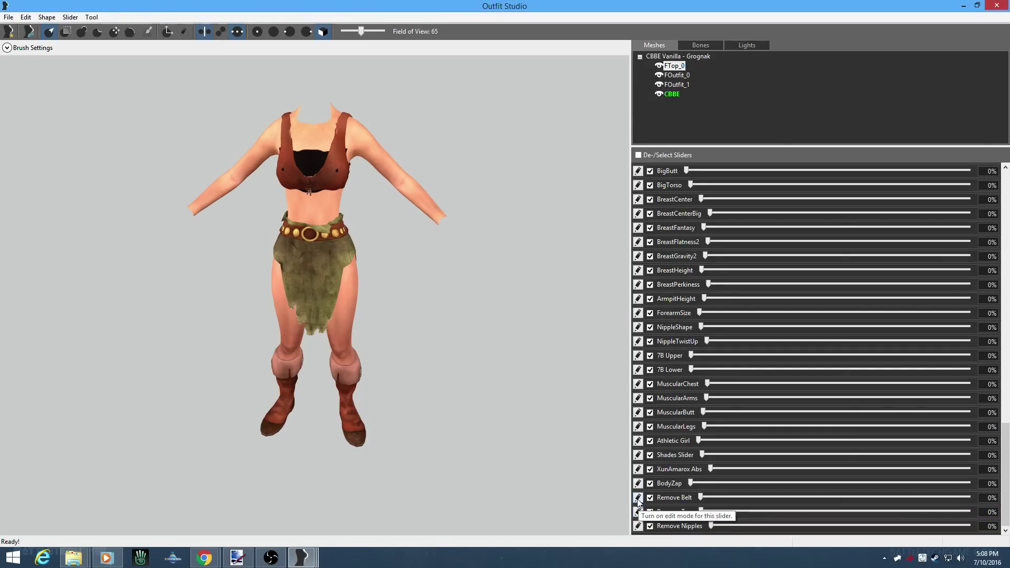
Mark the Remove Belt slider as a zap and set its default value to 0
left_click(638, 498)
left_click(638, 503)
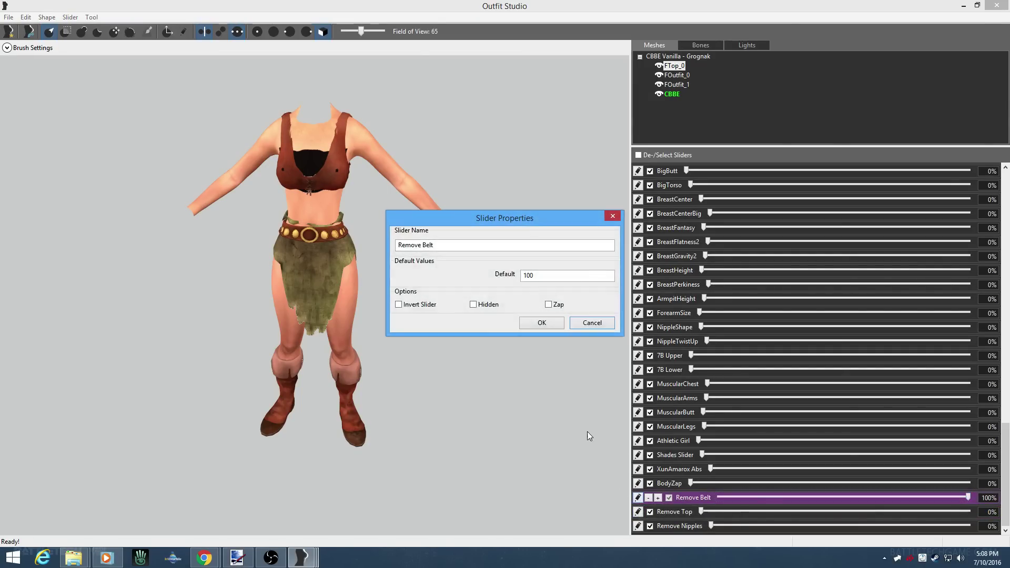
left_click(548, 304)
double_click(528, 275)
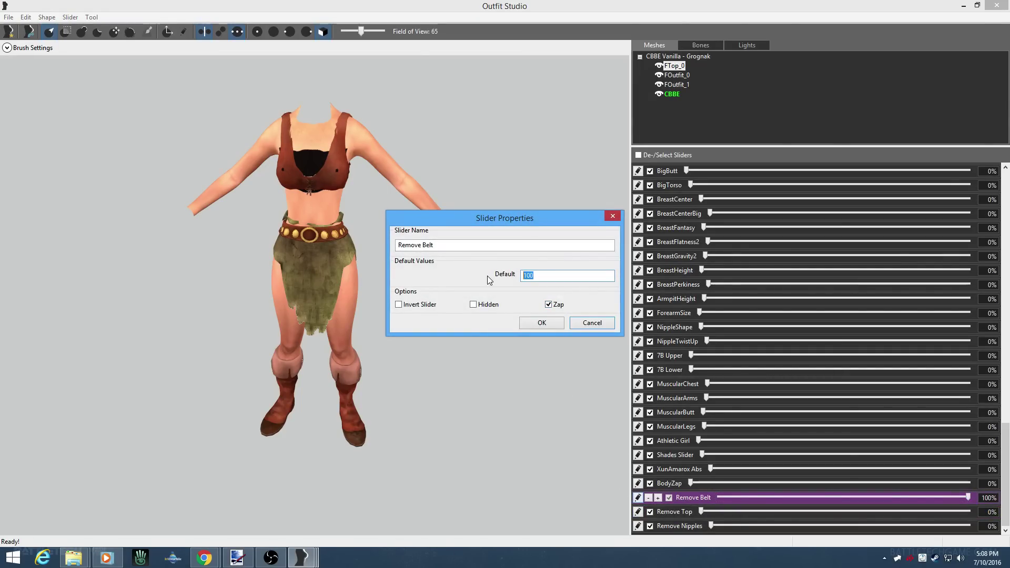
type("0")
left_click(539, 322)
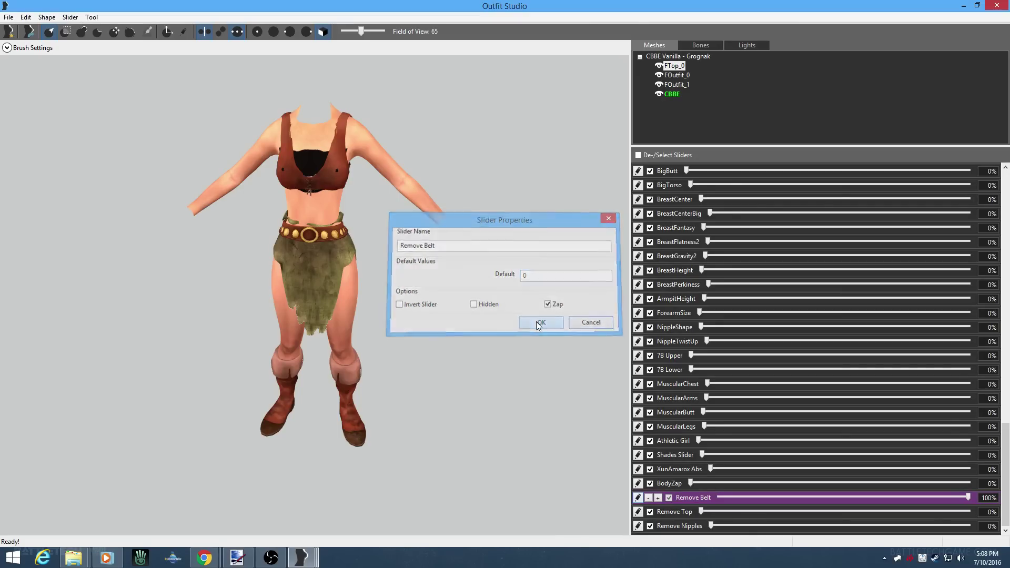
Mark the BodyZap slider as a hidden zap in its properties
left_click(639, 484)
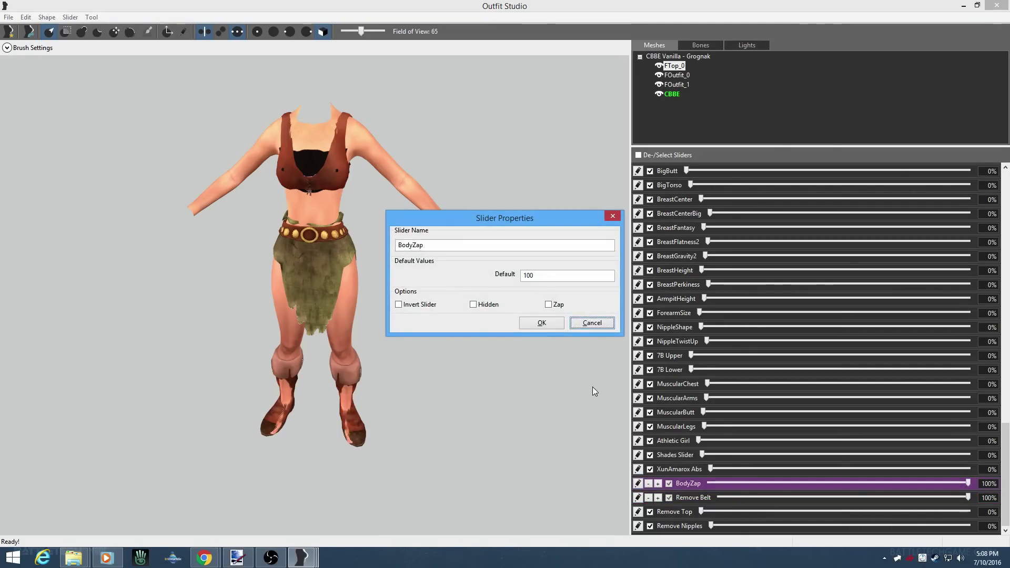
left_click(549, 305)
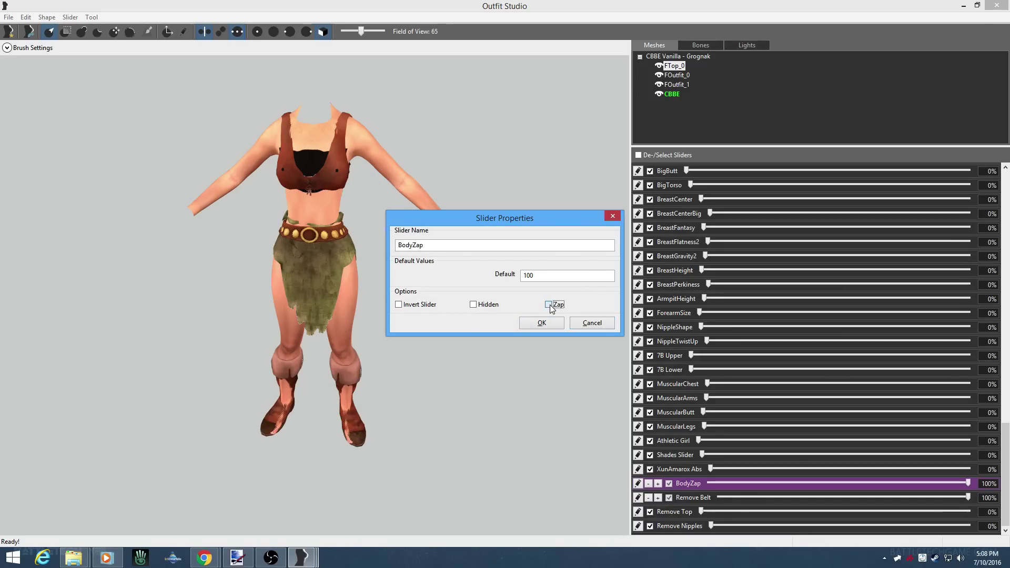
left_click(475, 306)
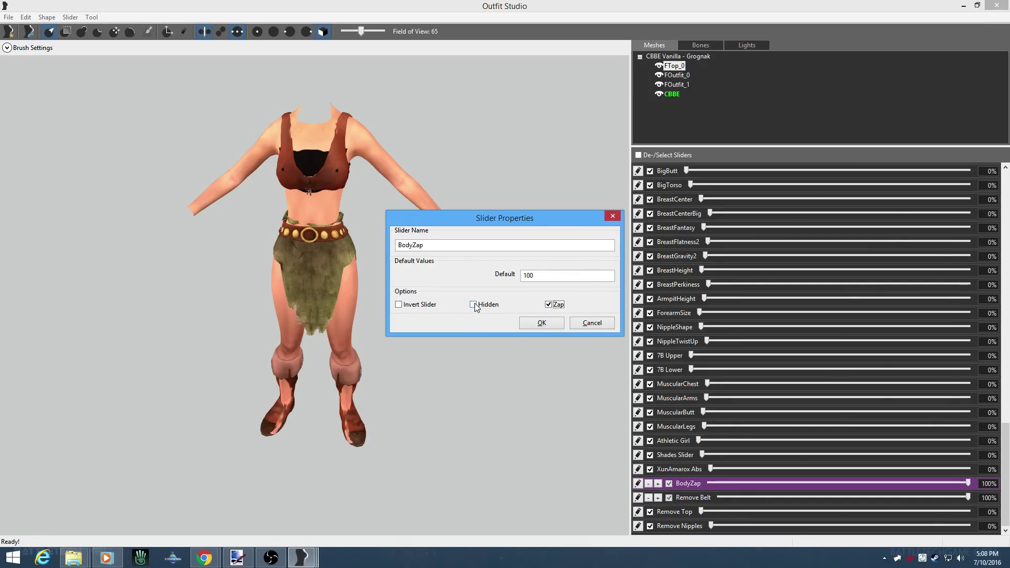
left_click(533, 322)
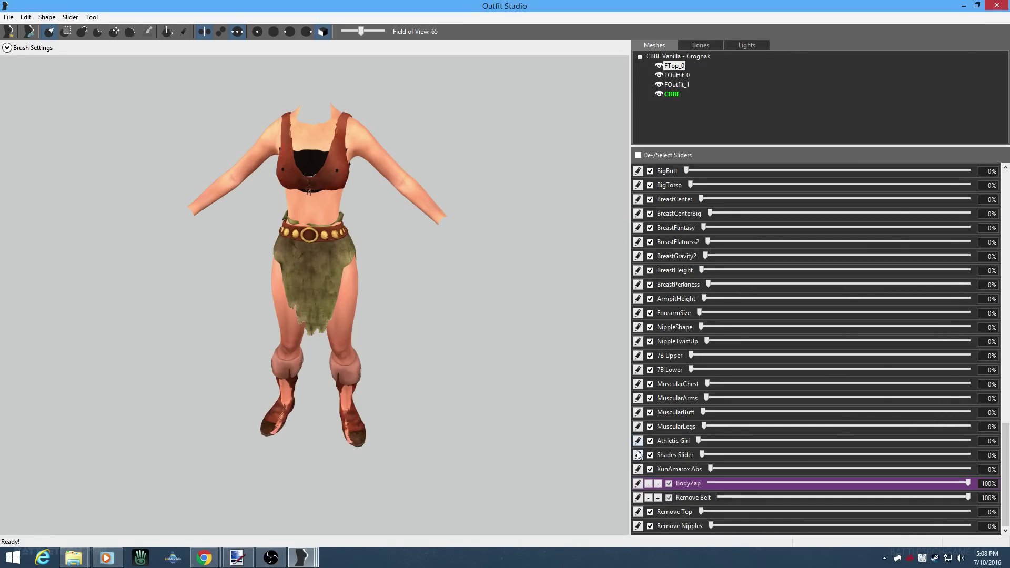
Review the Remove Belt slider's properties and turn off edit mode for the BodyZap and Remove Belt sliders
left_click(637, 484)
left_click(639, 497)
left_click(639, 497)
left_click(638, 484)
left_click(638, 484)
left_click(638, 484)
left_click(638, 484)
left_click(637, 496)
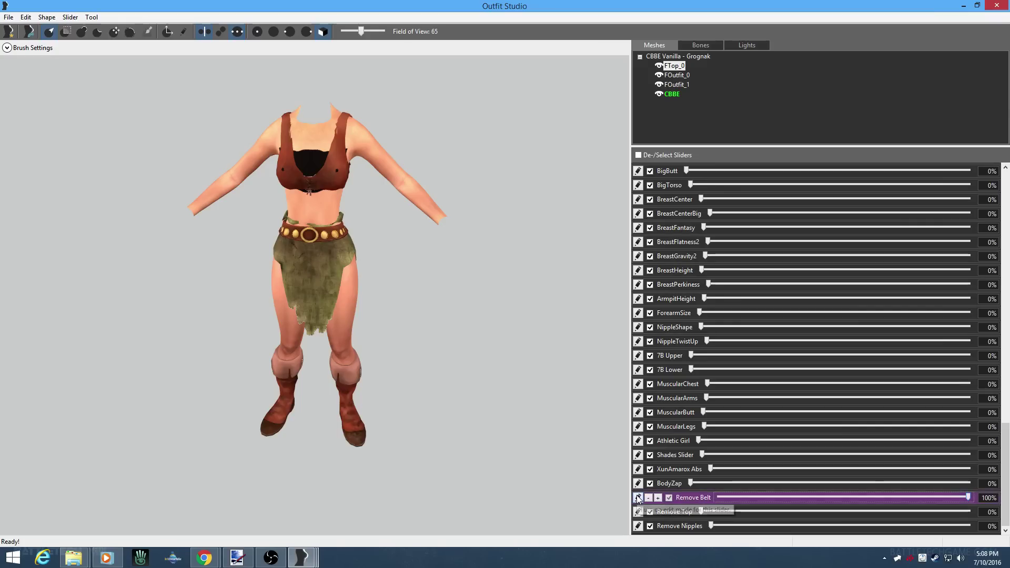
double_click(637, 496)
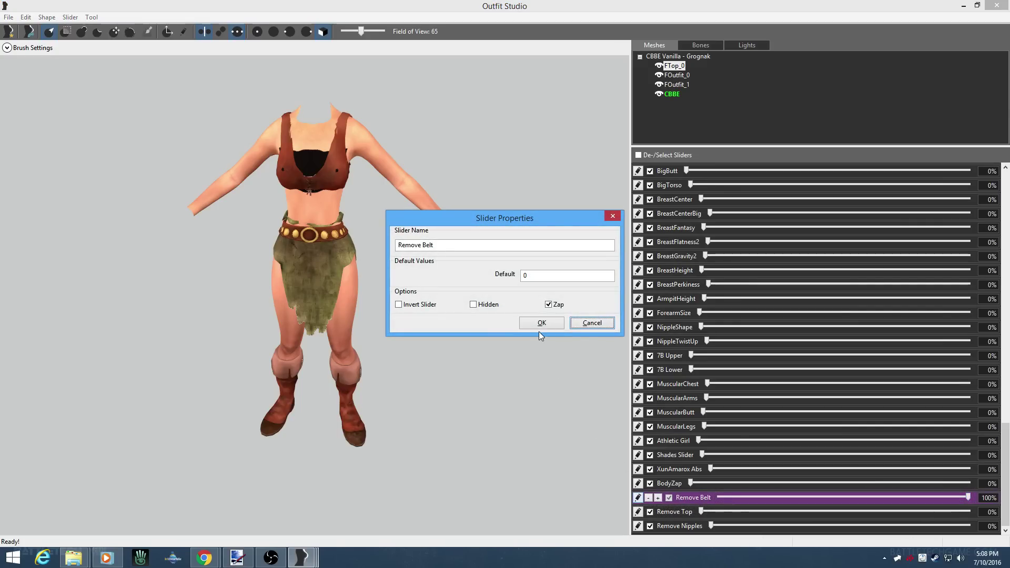
left_click(541, 323)
left_click(638, 497)
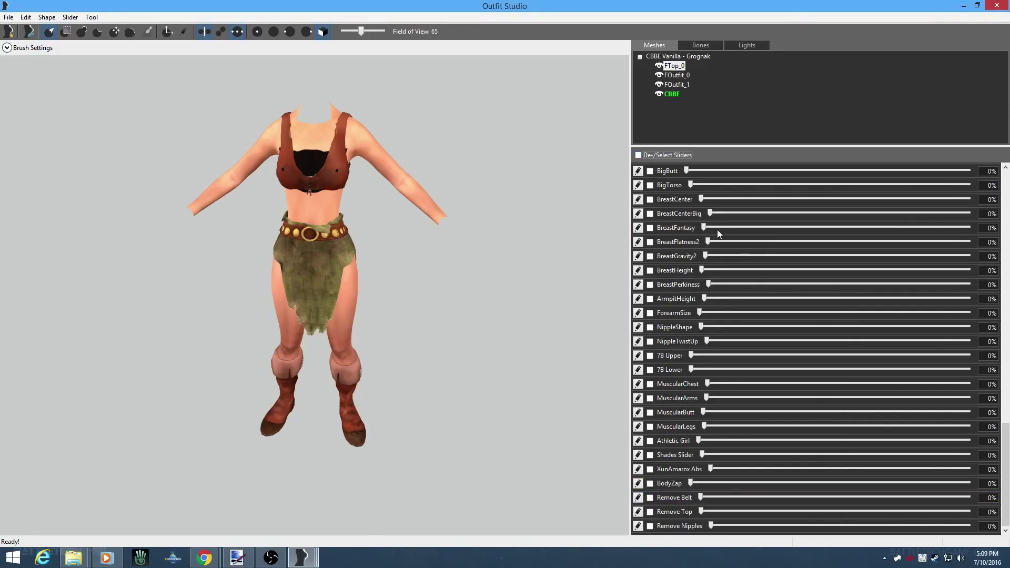
Select only the new sliders, from NippleShape through XunAmarox Abs, leaving the older sliders and all zaps unselected
left_click(650, 327)
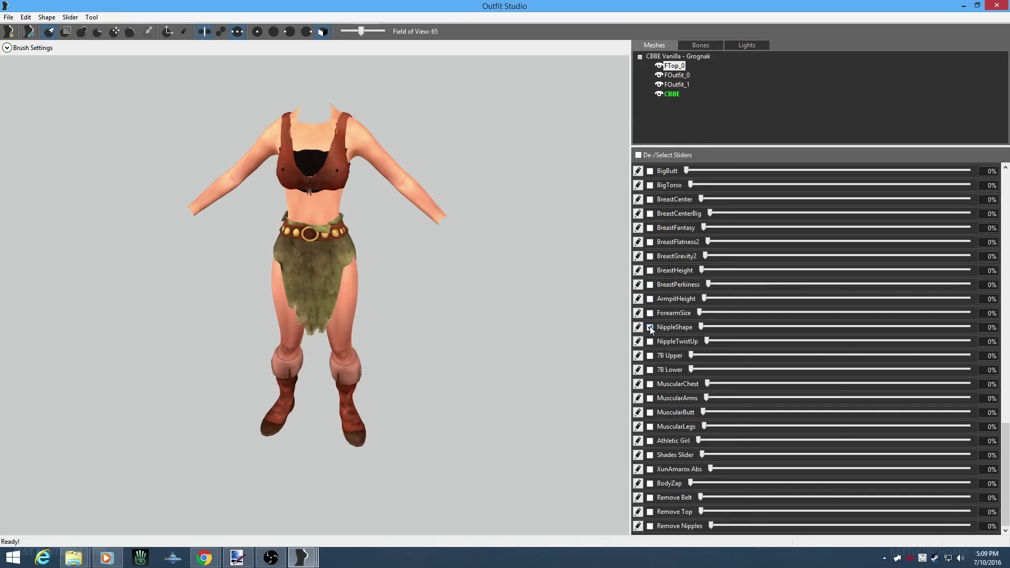
left_click(650, 356)
left_click(649, 370)
left_click(650, 385)
left_click(650, 399)
left_click(650, 413)
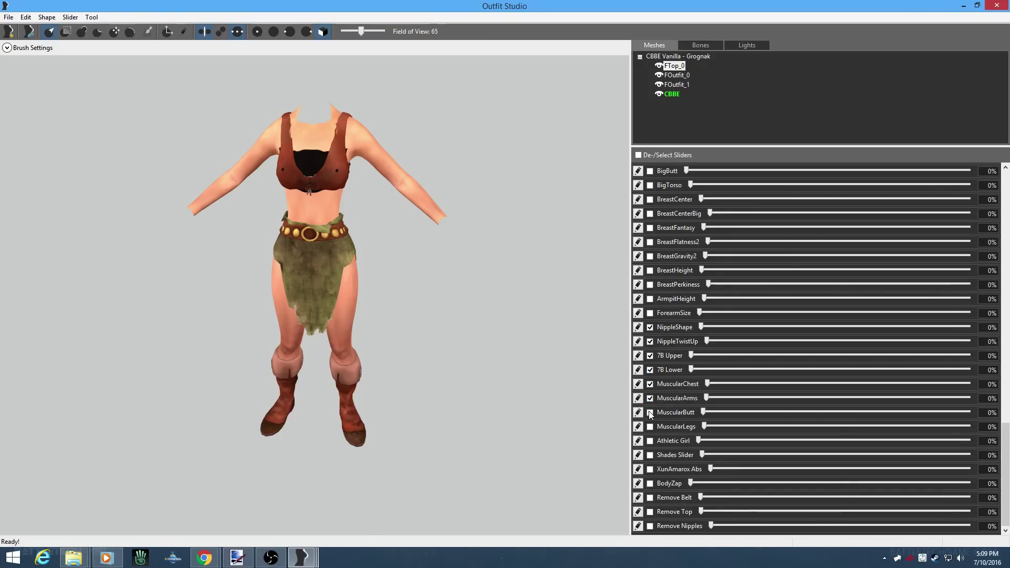
left_click(650, 441)
left_click(651, 455)
Switch to Chrome to reread the Nexus Forums guide on updating projects for new sliders, and return to Outfit Studio
mouse_move(204, 557)
left_click(175, 511)
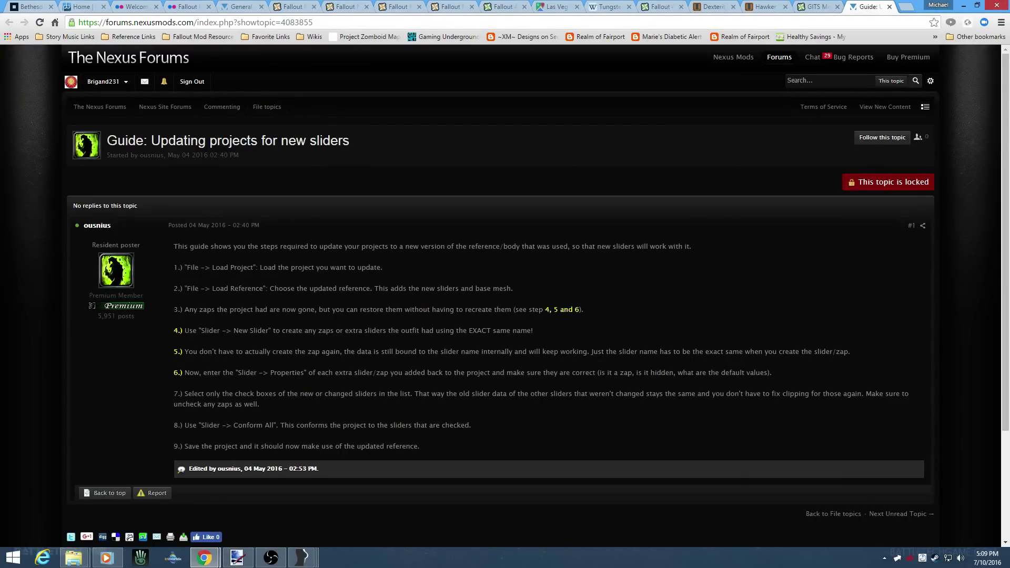
left_click(278, 560)
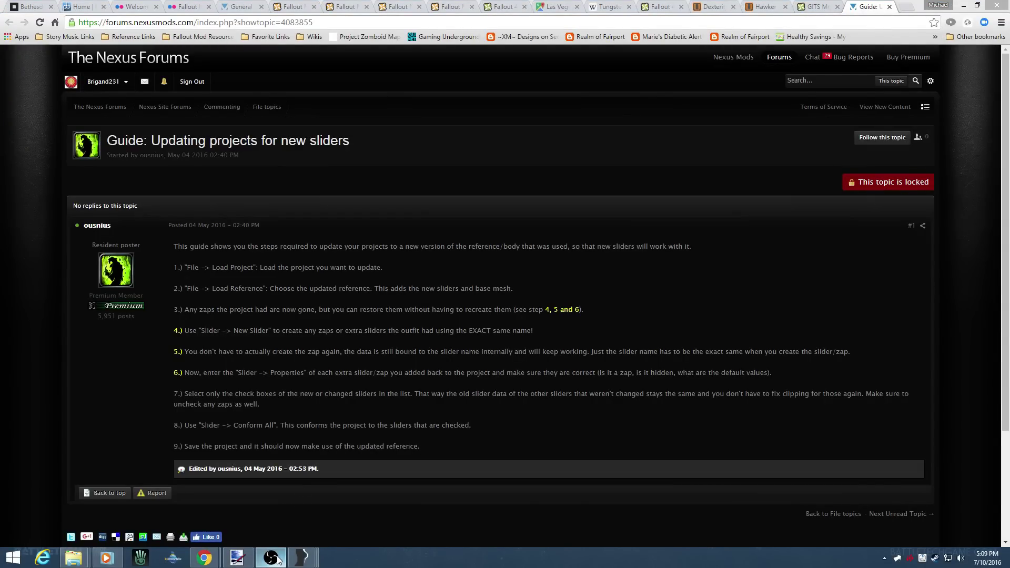
mouse_move(299, 557)
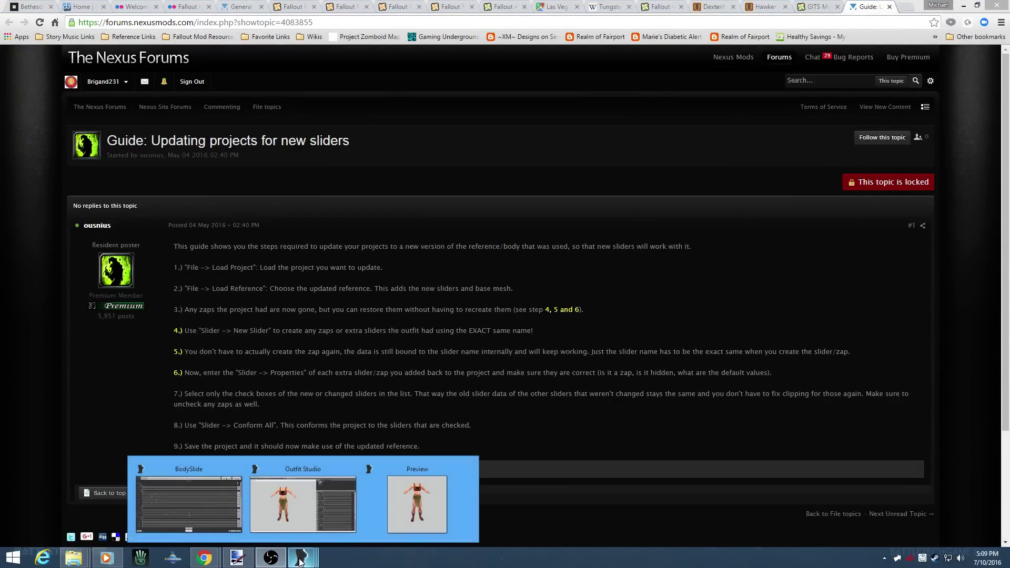
left_click(298, 516)
Start saving the project as "CBBE Vanilla - Grognak Demo" and apply that display name to the slider set file, shape data folder and shape data file
right_click_drag(245, 248, 283, 245)
left_click(8, 17)
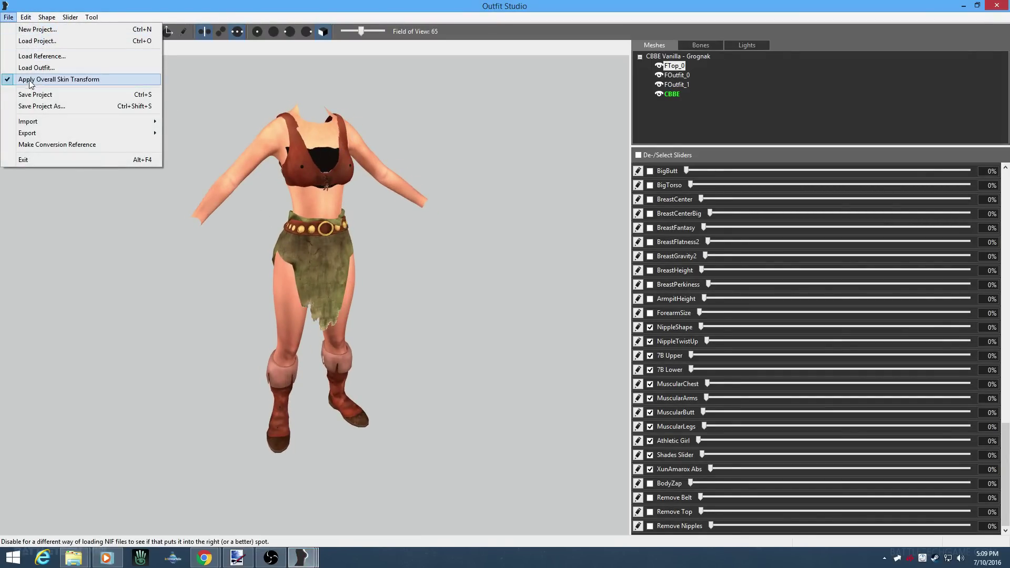
left_click(37, 107)
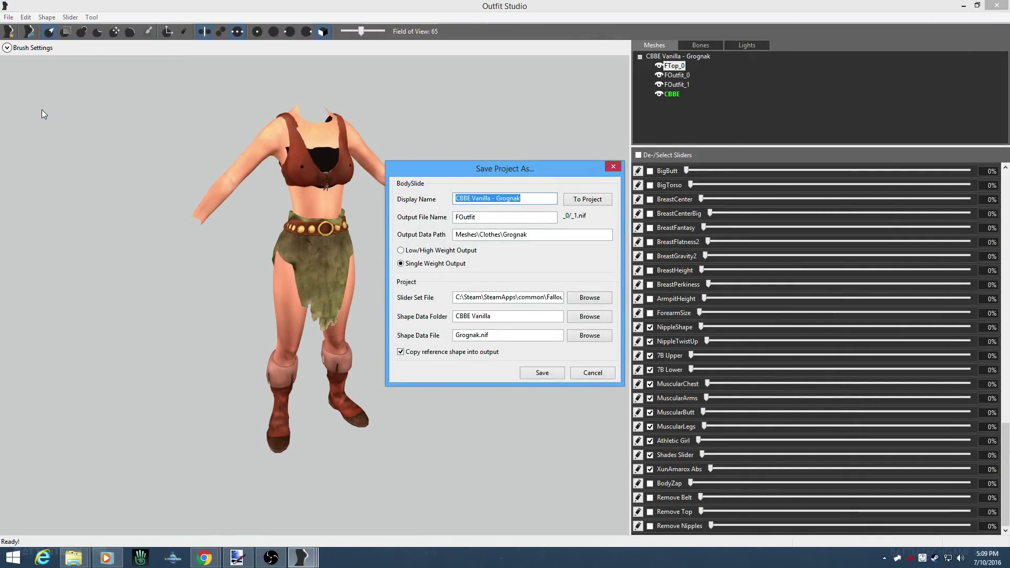
key("End")
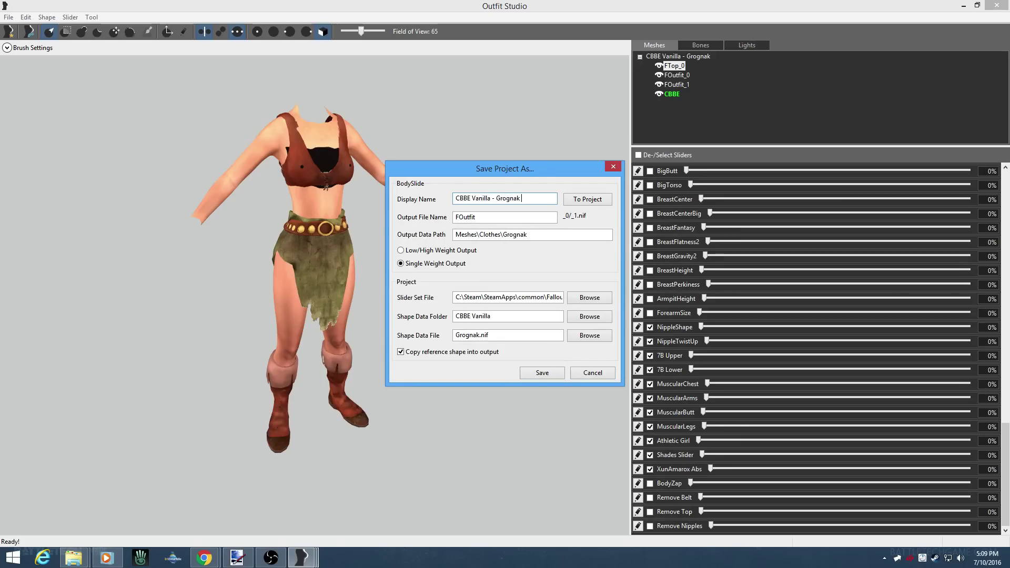
type("Demo")
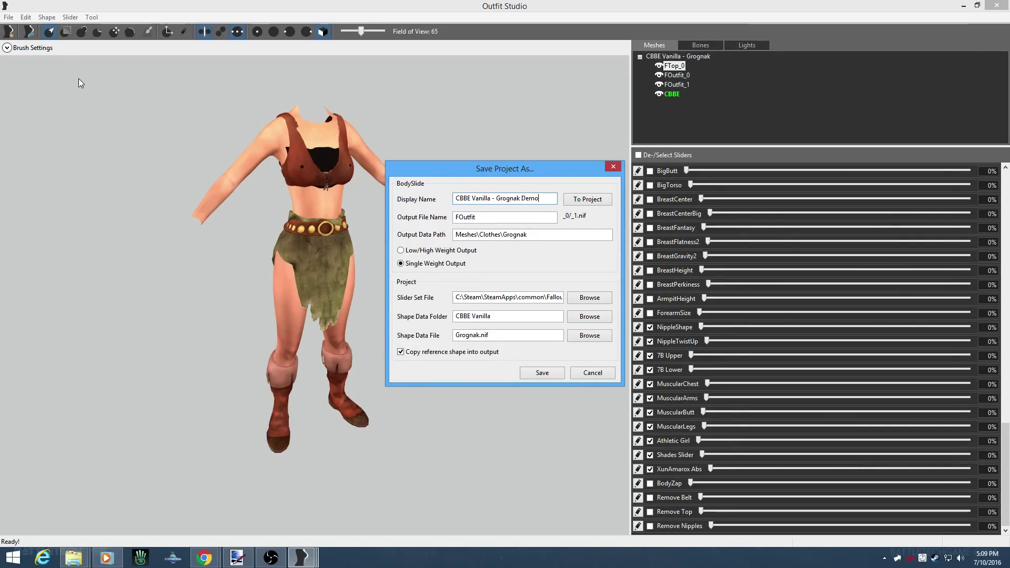
left_click(575, 200)
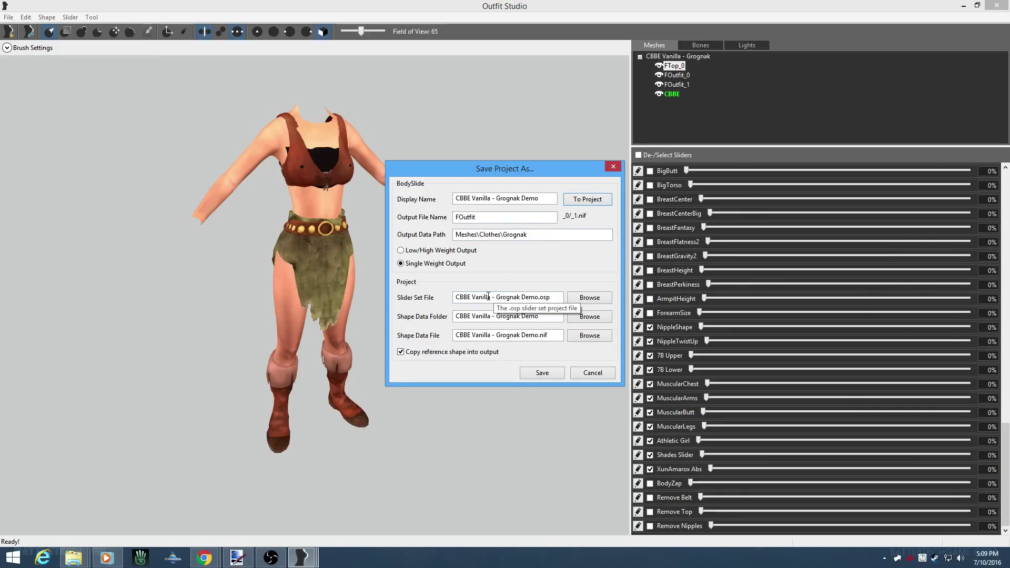
Save the demo project, including the cloth physics data from the original Grognak.nif in the output
left_click(541, 373)
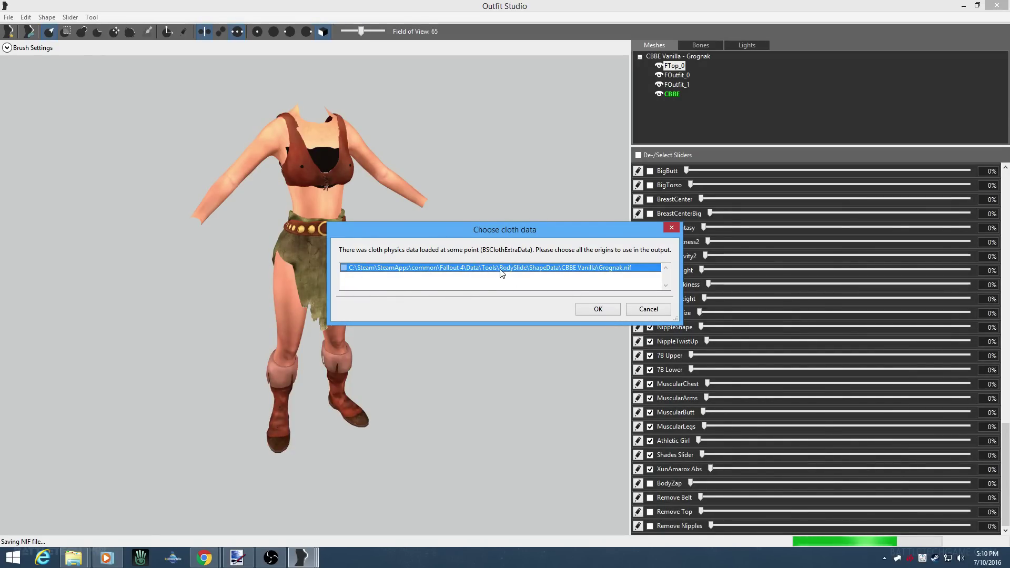
left_click(344, 268)
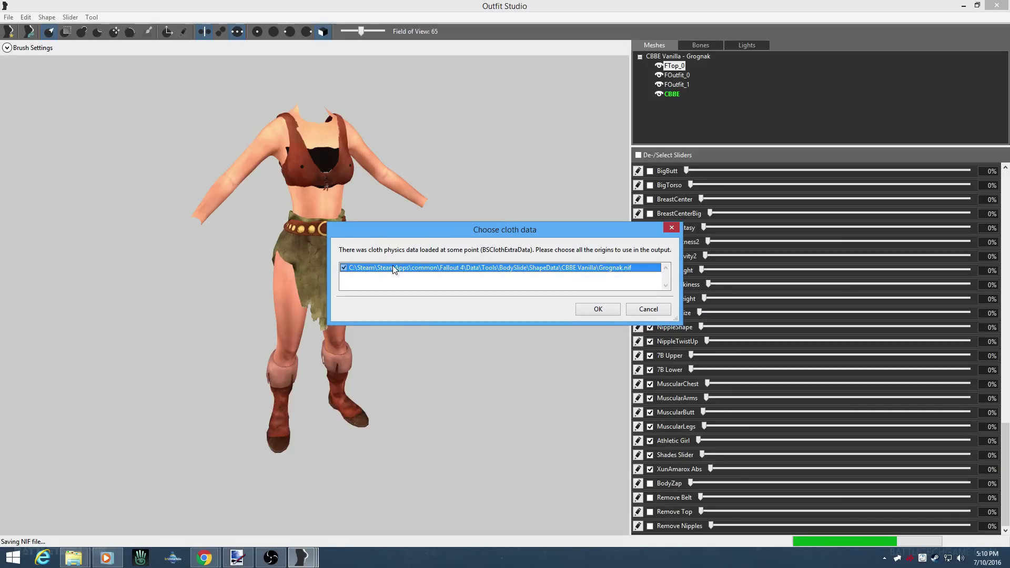
left_click(585, 309)
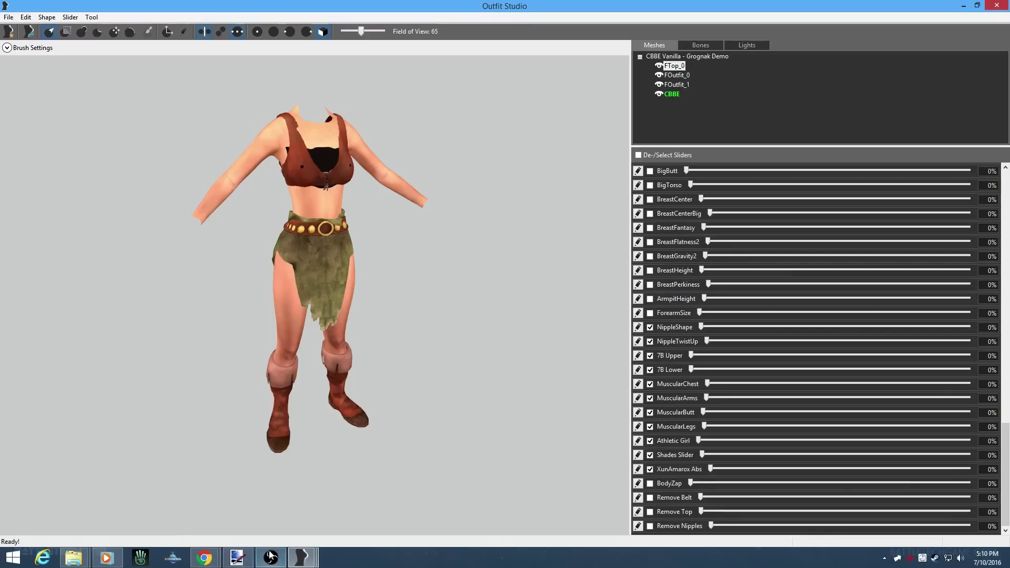
Switch to BodySlide and load the outfit "CBBE Vanilla - Grognak Demo"
left_click(302, 557)
left_click(295, 528)
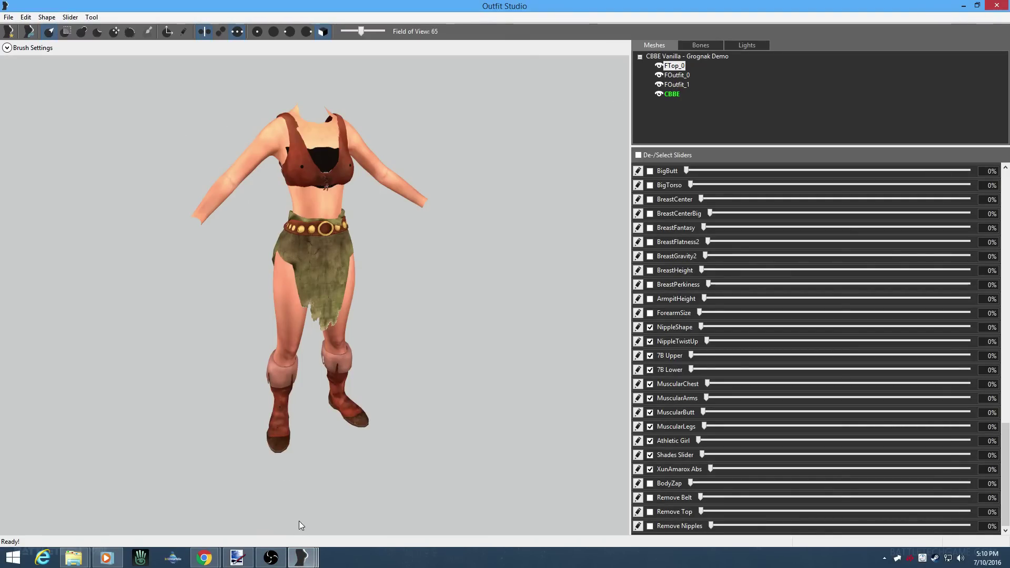
left_click(301, 557)
left_click(225, 502)
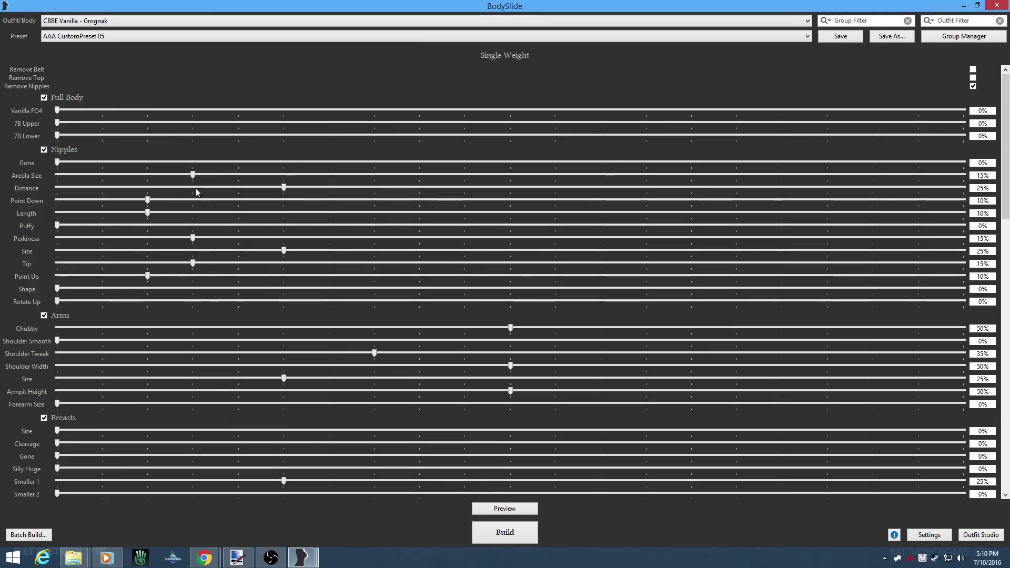
left_click(178, 22)
scroll(203, 132, "up", 20)
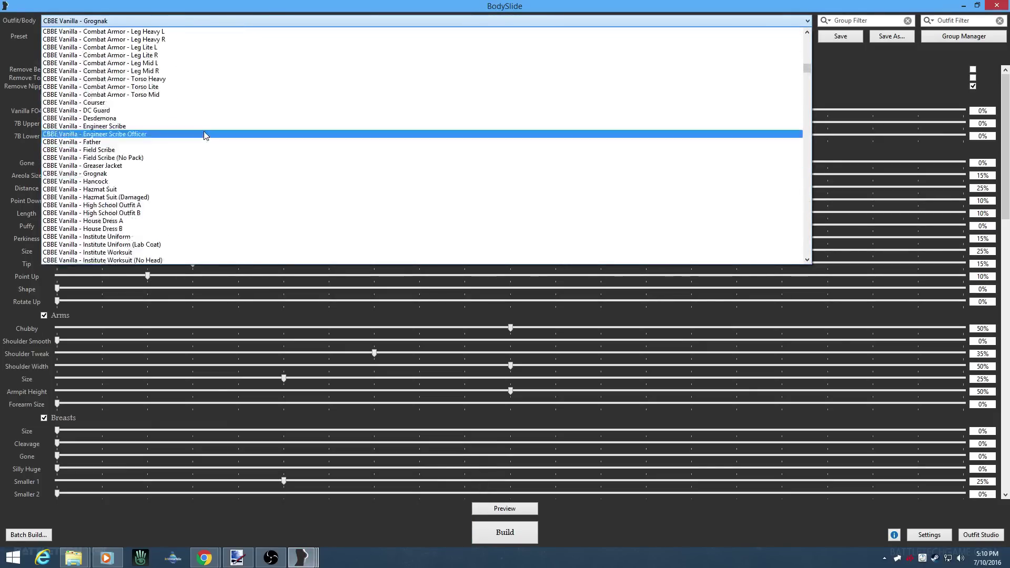
scroll(204, 136, "up", 3)
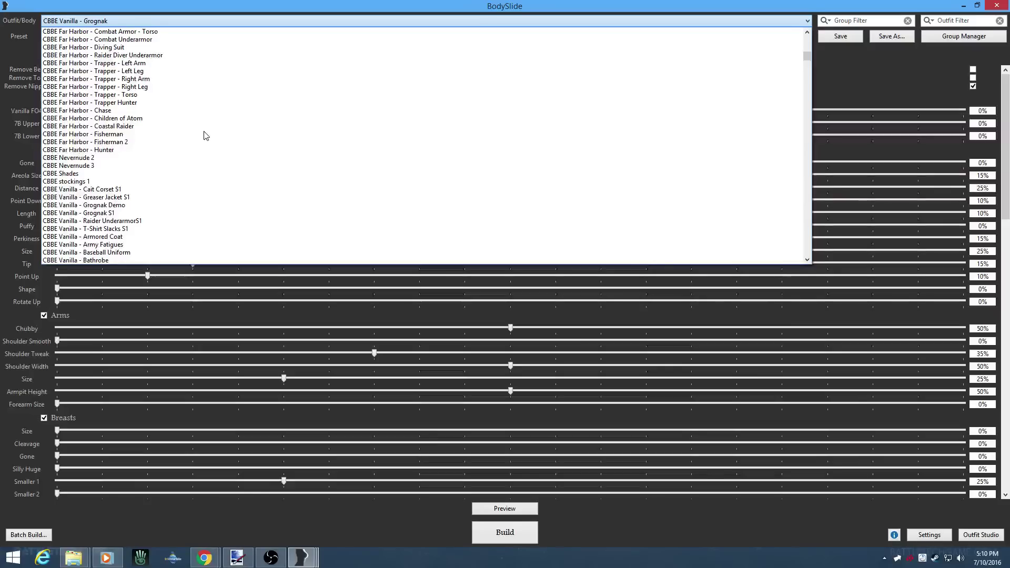
scroll(178, 142, "up", 3)
scroll(179, 141, "up", 15)
scroll(181, 142, "down", 1)
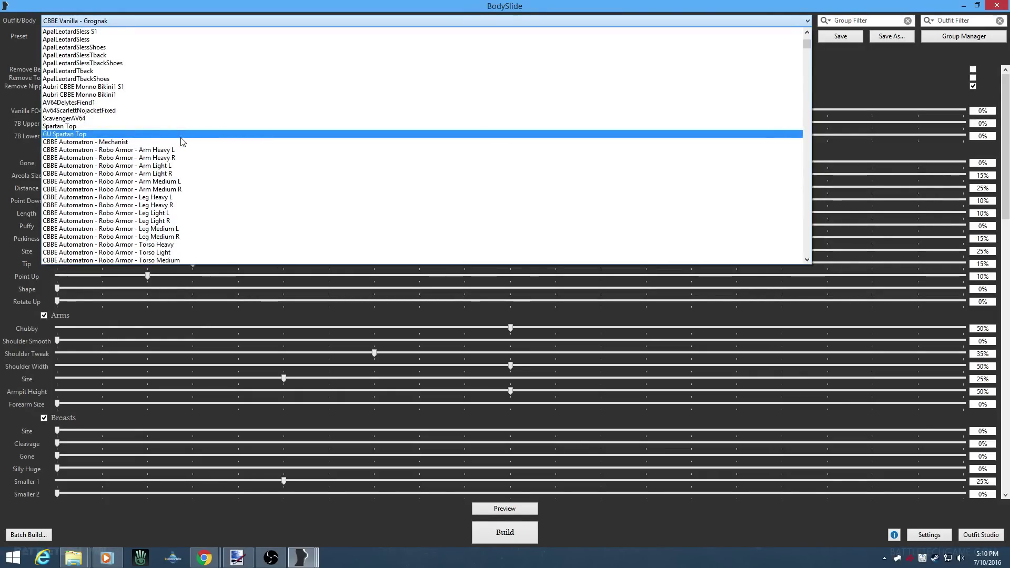
scroll(182, 142, "down", 8)
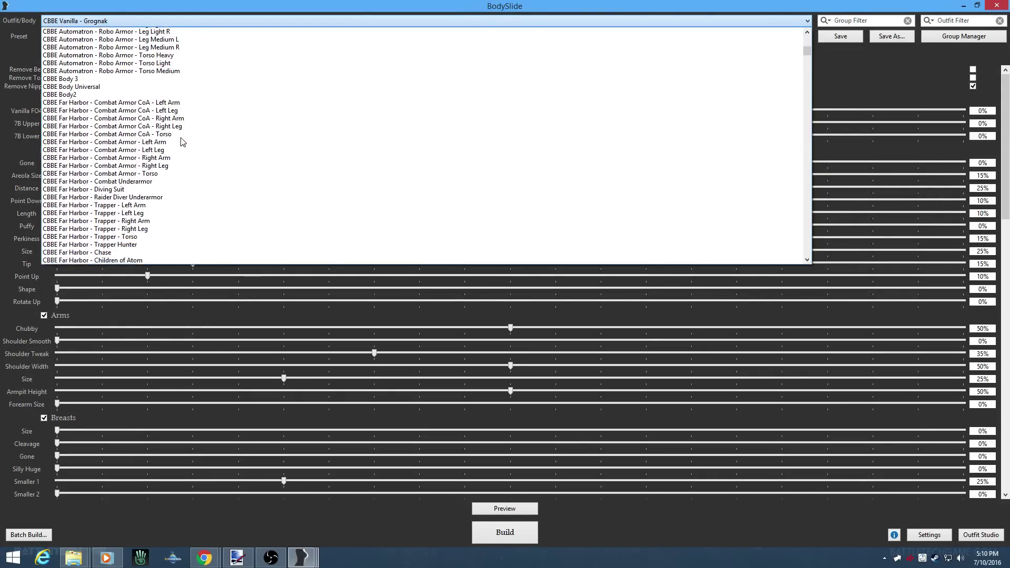
scroll(182, 142, "down", 9)
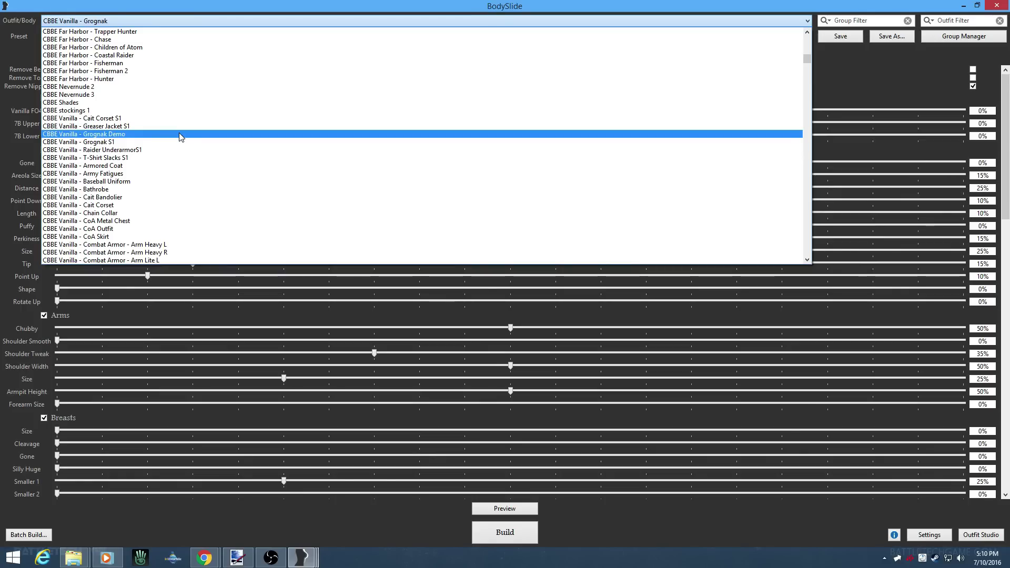
left_click(181, 136)
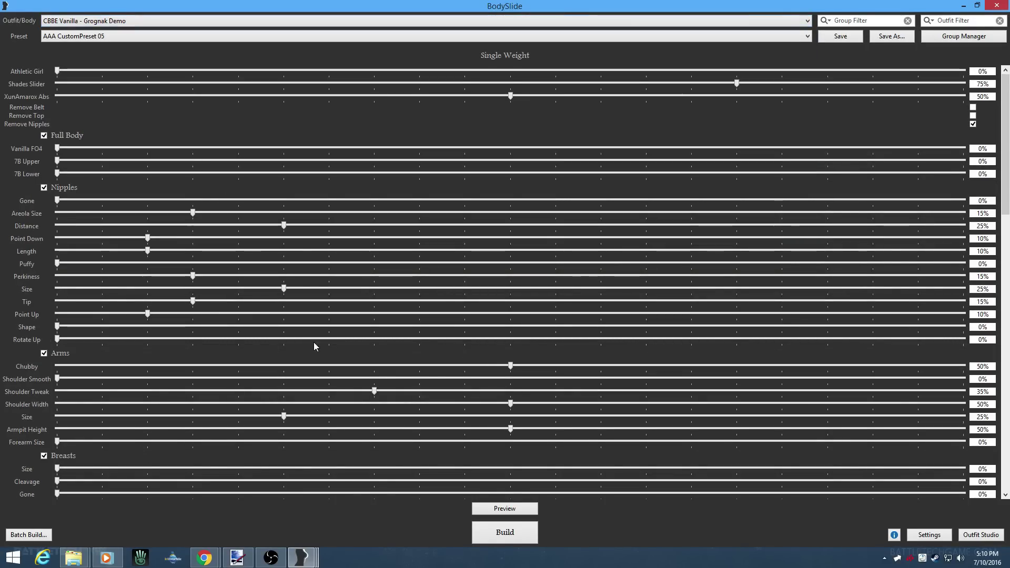
Examine the Grognak Demo outfit in the preview, placing the preview window beside the slider values and viewing the body up close
mouse_move(301, 557)
left_click(417, 496)
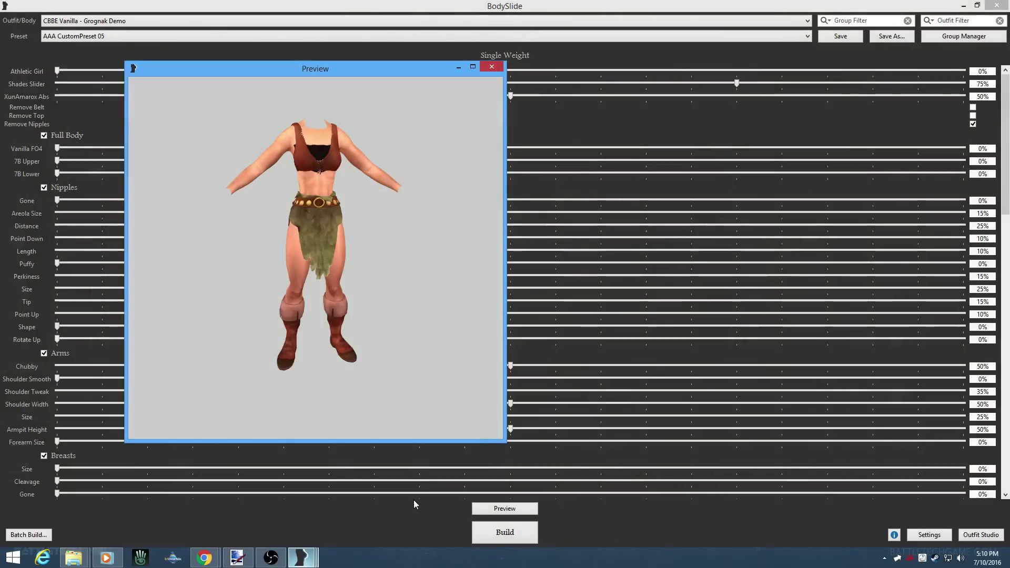
left_click_drag(361, 69, 678, 94)
left_click_drag(704, 168, 692, 226)
scroll(687, 221, "up", 5)
scroll(646, 279, "down", 3)
scroll(645, 279, "up", 6)
scroll(632, 304, "down", 3)
mouse_move(632, 304)
left_mouse_down()
mouse_move(685, 295)
mouse_move(638, 286)
left_mouse_up()
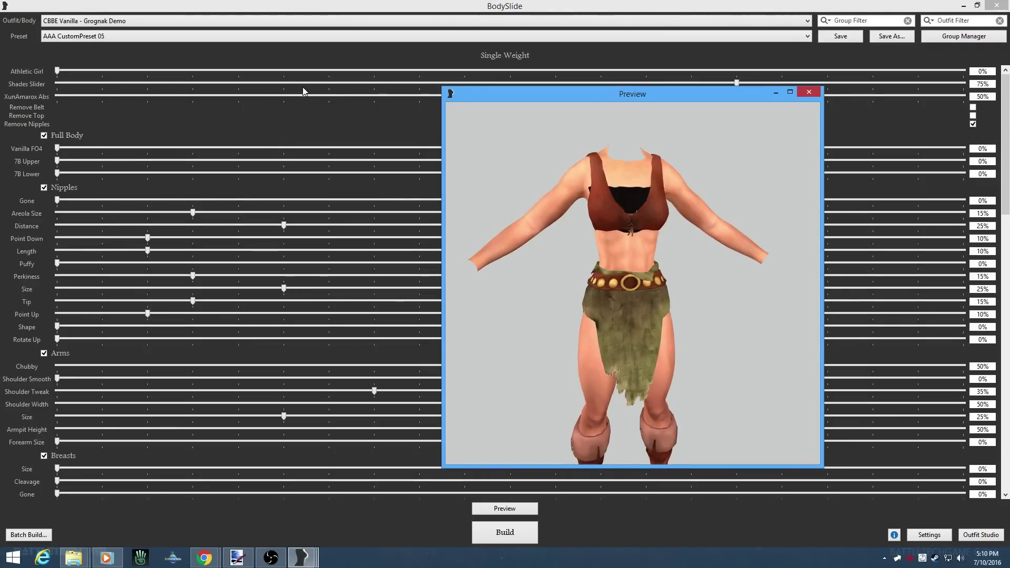
left_click(802, 8)
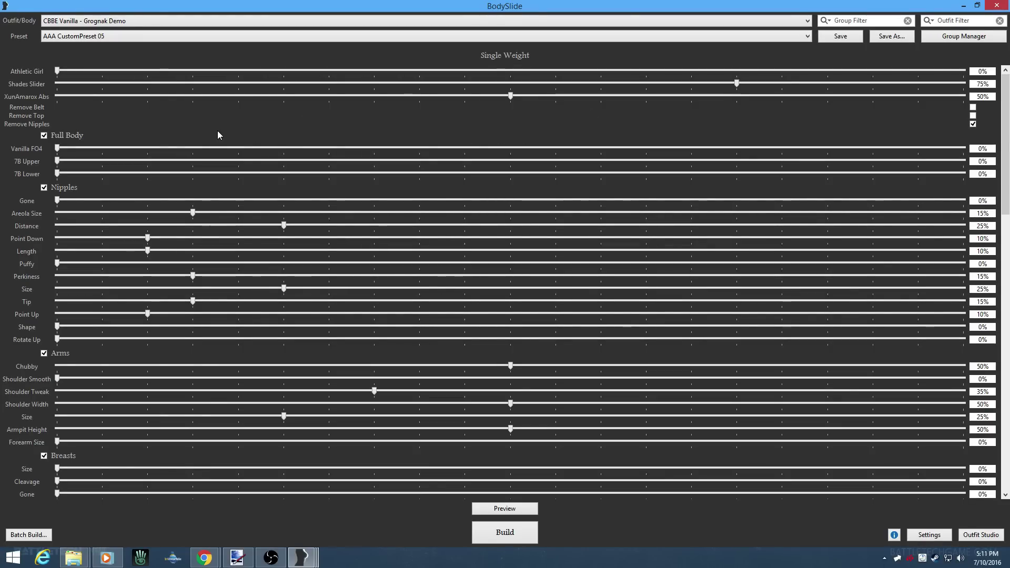
mouse_move(302, 558)
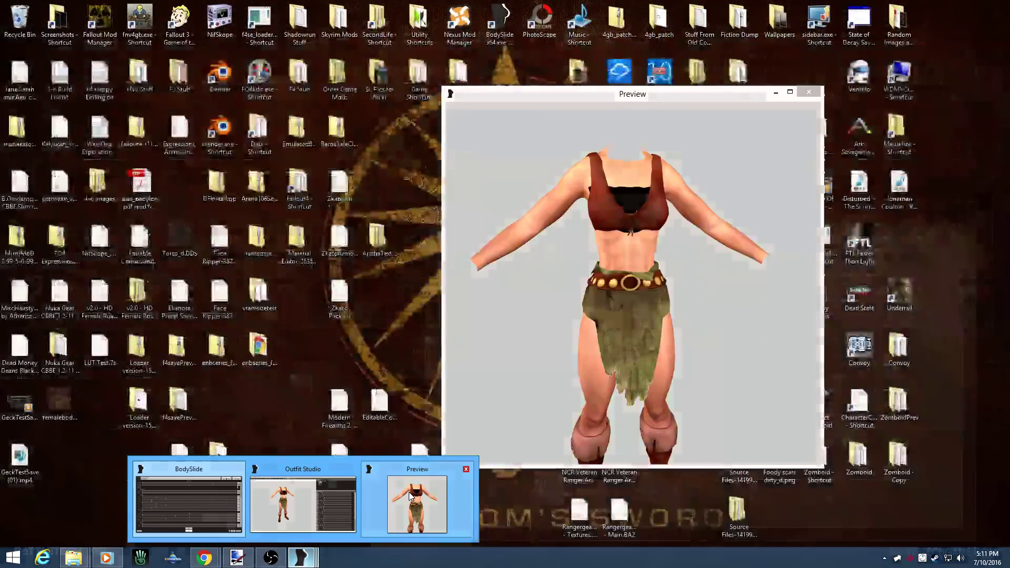
left_click(411, 496)
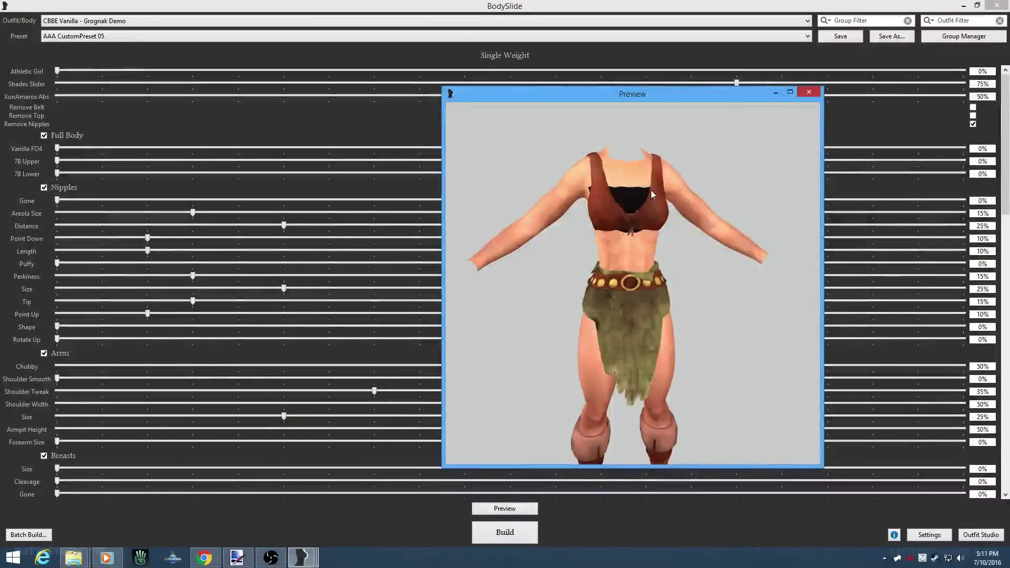
mouse_move(664, 223)
left_mouse_down()
mouse_move(637, 232)
mouse_move(652, 237)
left_mouse_up()
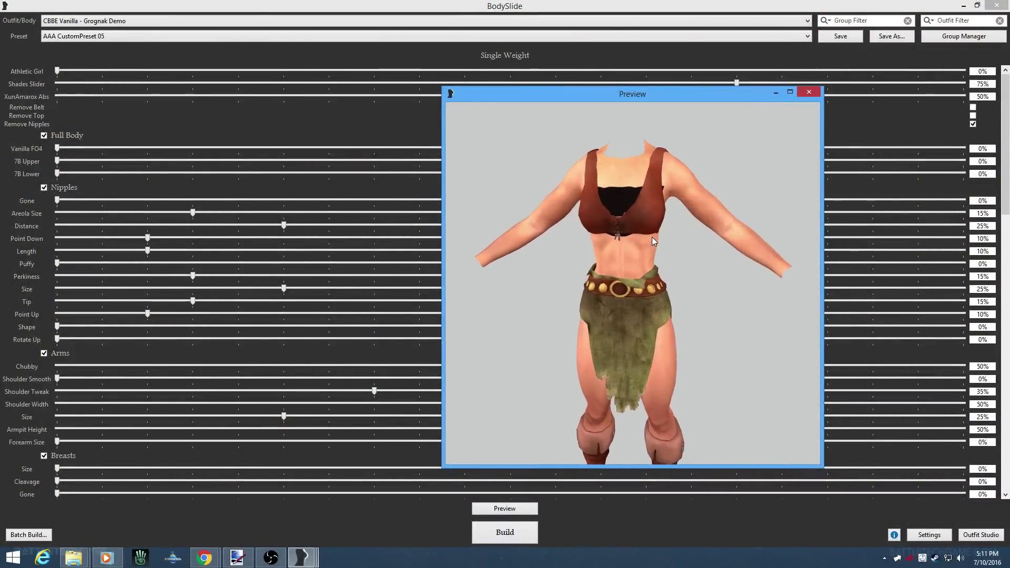
Disable the Remove Nipples zap and inspect the leather top in the preview
left_click(973, 125)
mouse_move(302, 558)
left_click(411, 496)
scroll(623, 239, "up", 4)
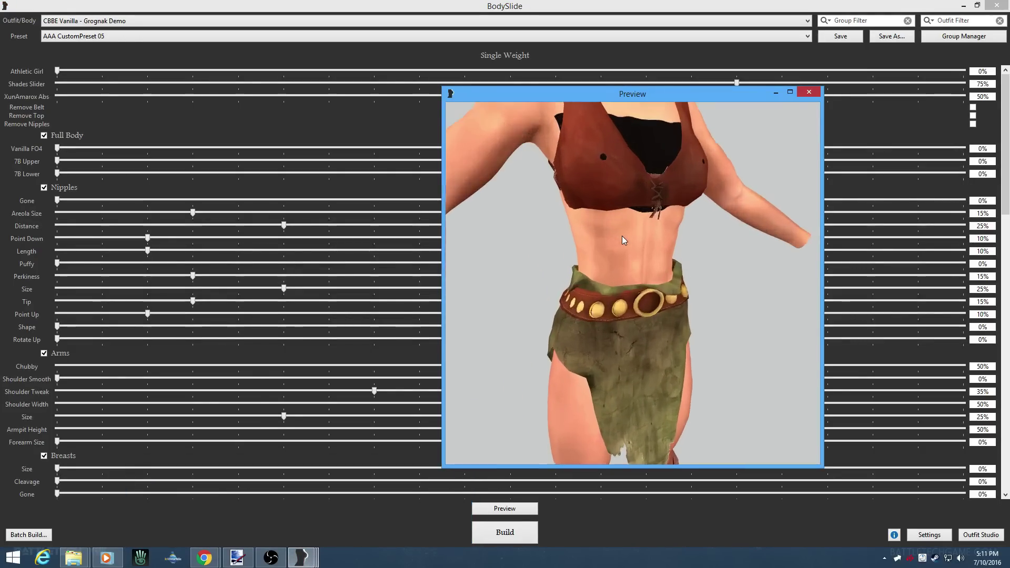
left_click_drag(622, 235, 656, 292)
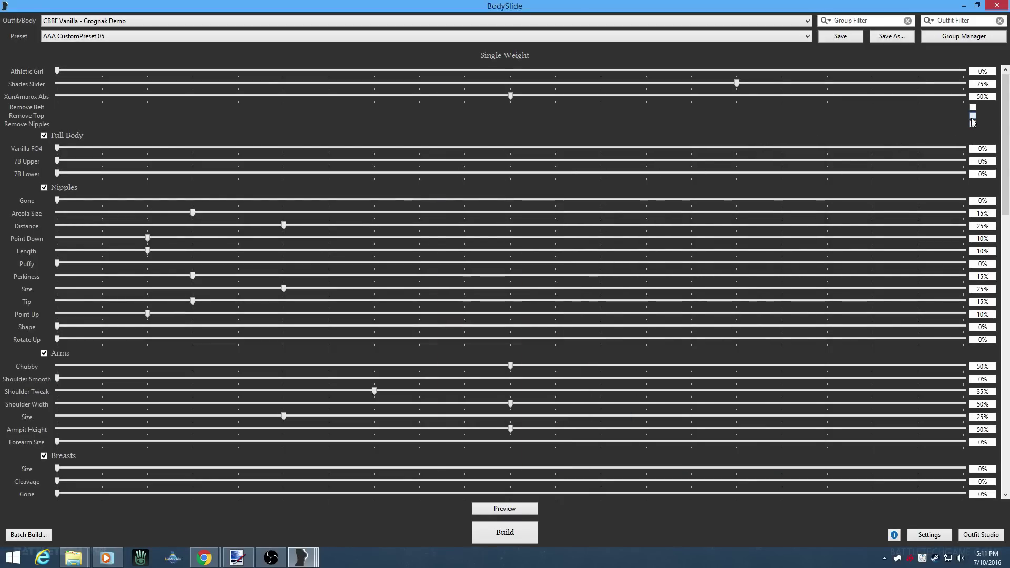
Enable the Remove Top and Remove Nipples zaps and check their combined effect in the preview
left_click(972, 115)
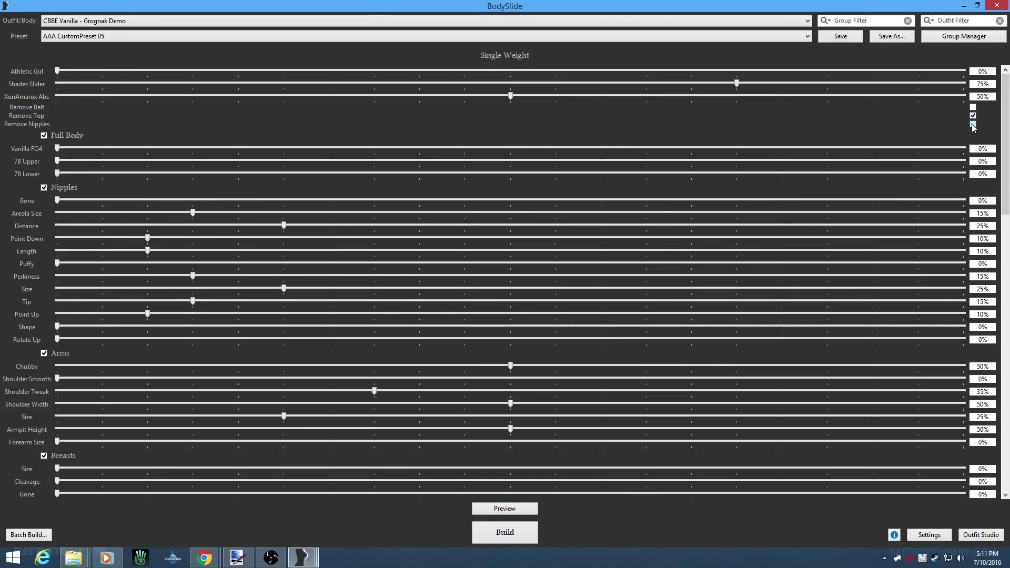
mouse_move(313, 559)
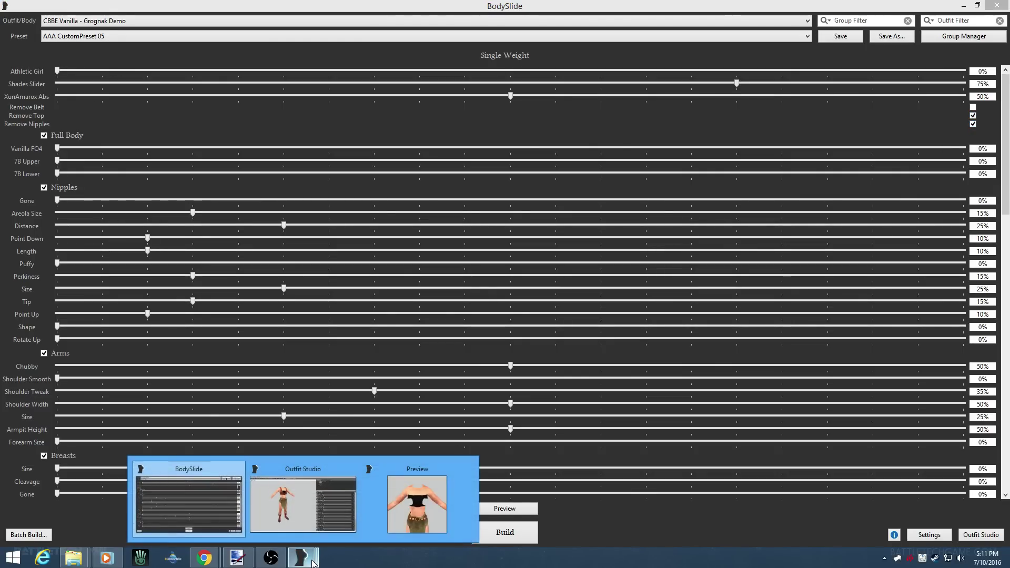
left_click(417, 501)
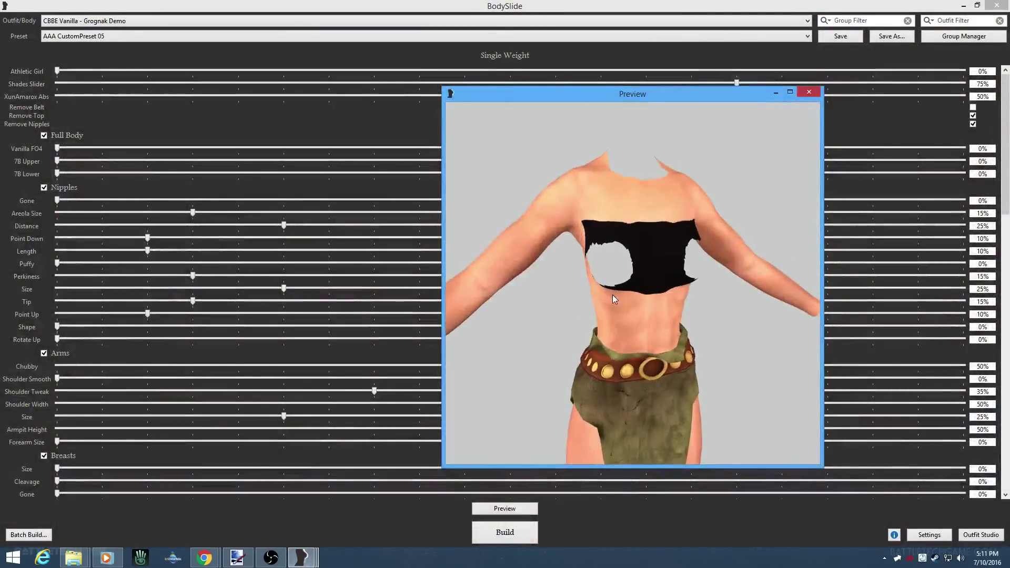
Disable the Remove Nipples zap while keeping Remove Top enabled, and inspect the black undertop in the preview
left_click(974, 128)
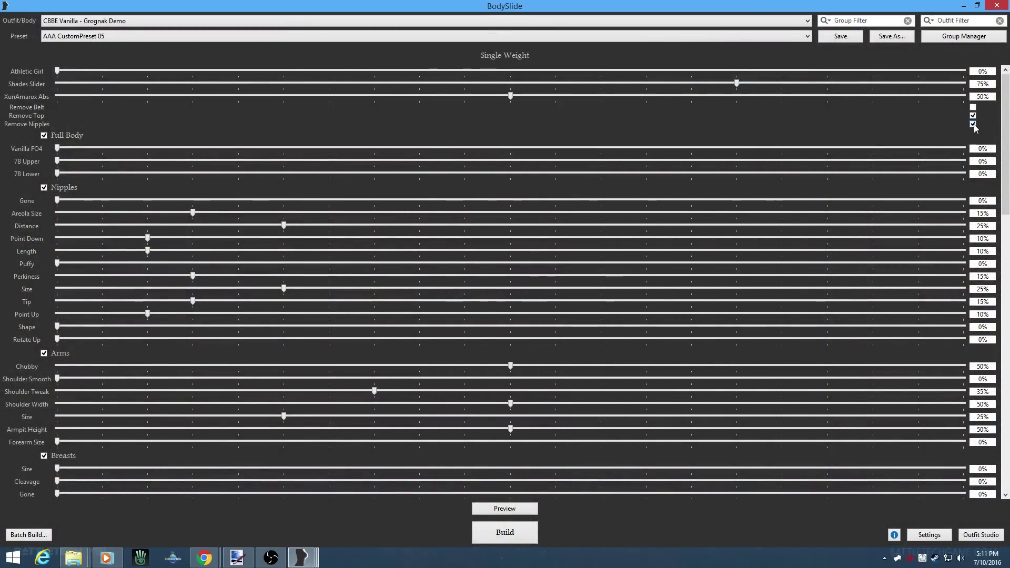
mouse_move(302, 557)
left_click(417, 501)
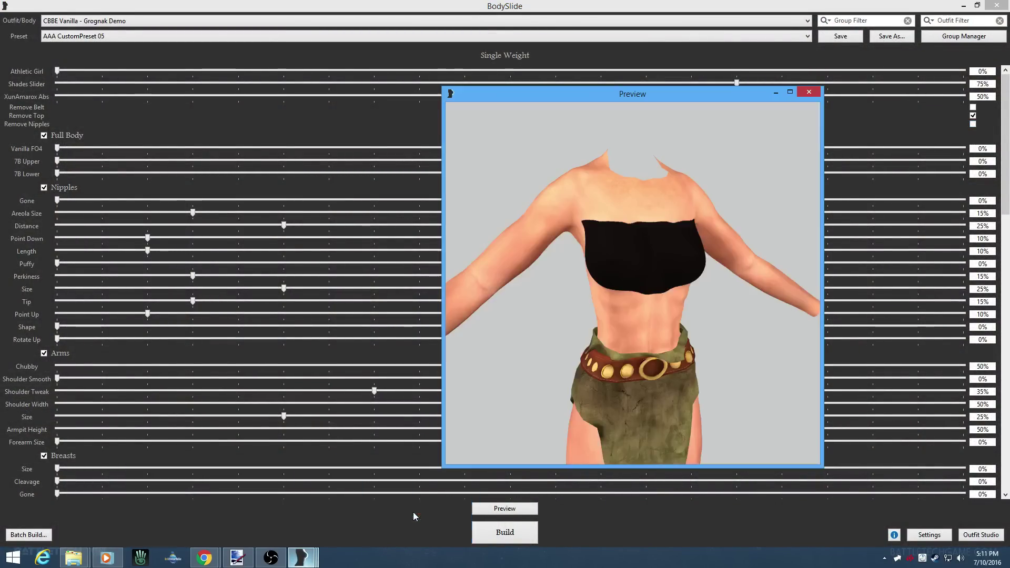
left_click_drag(559, 322, 511, 323)
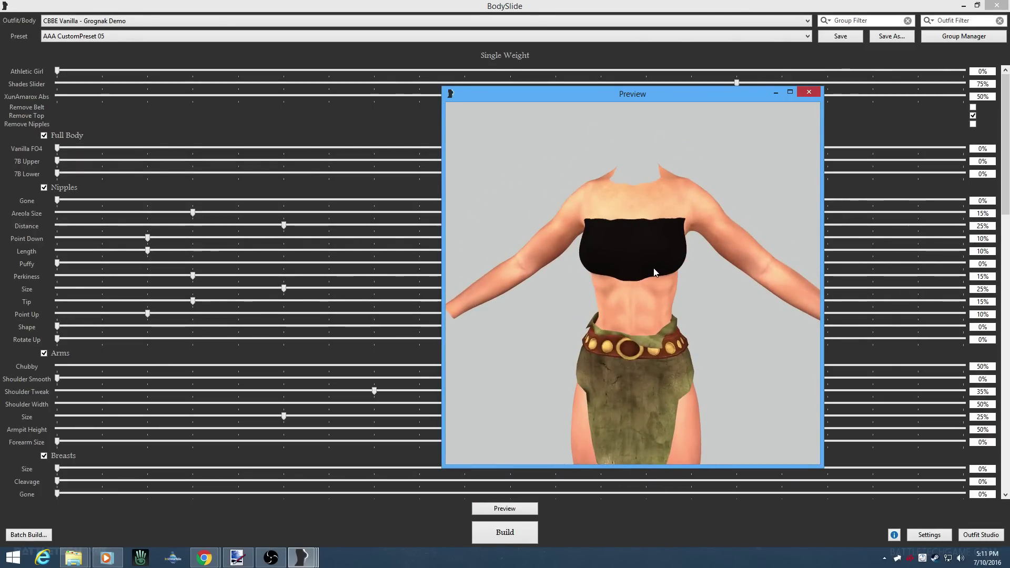
Enable the Remove Belt zap and inspect the waist and loincloth from several angles in the preview
left_click(974, 107)
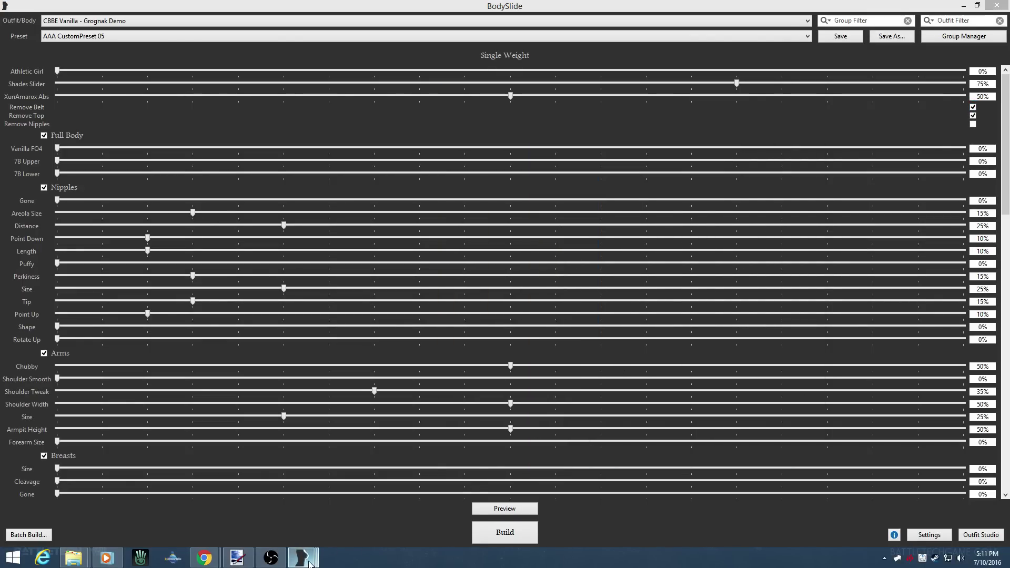
mouse_move(309, 564)
left_click(417, 500)
scroll(602, 324, "up", 3)
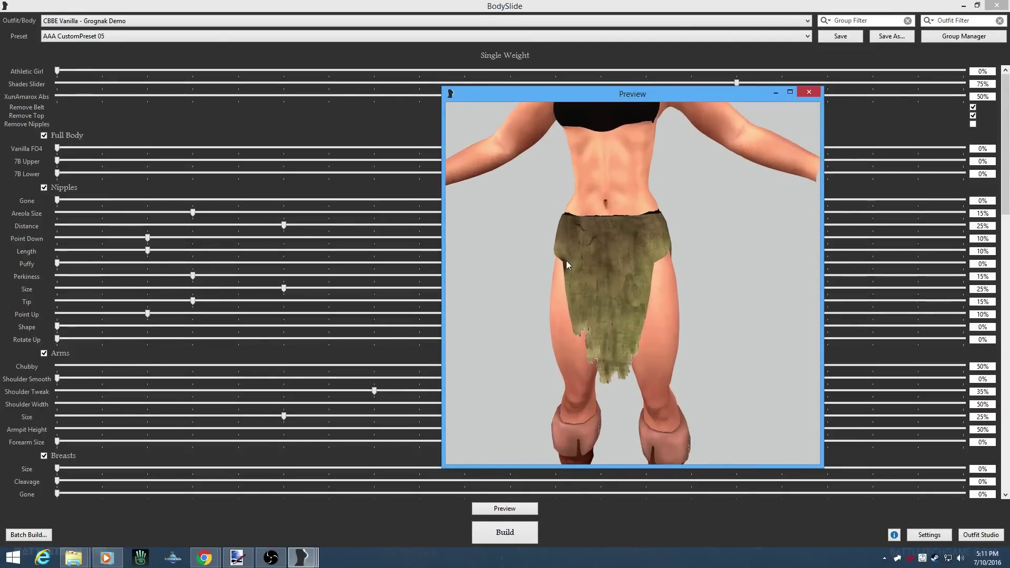
left_click_drag(567, 261, 602, 273)
scroll(600, 269, "down", 4)
left_click_drag(632, 179, 639, 262)
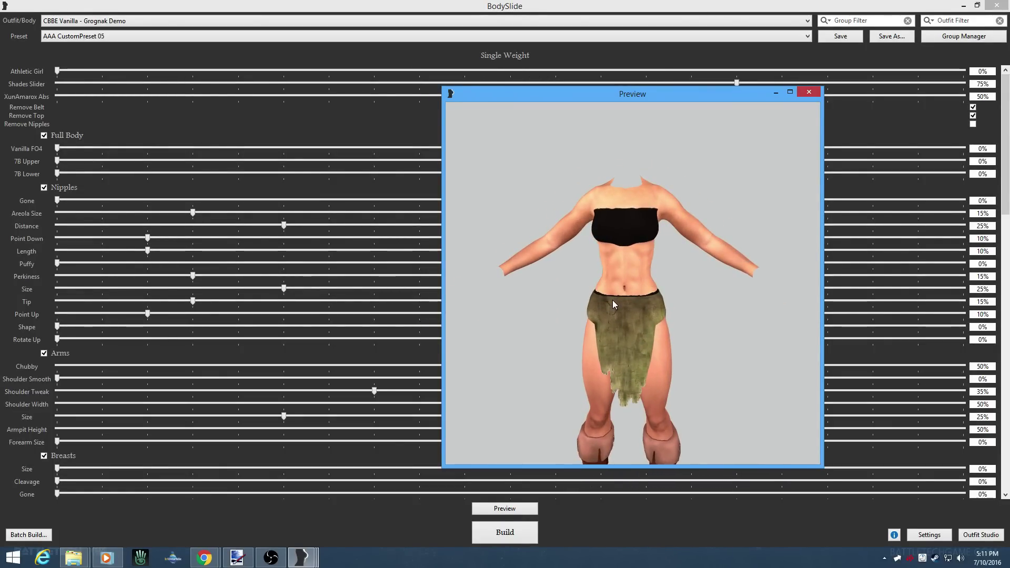
left_click_drag(612, 300, 642, 302)
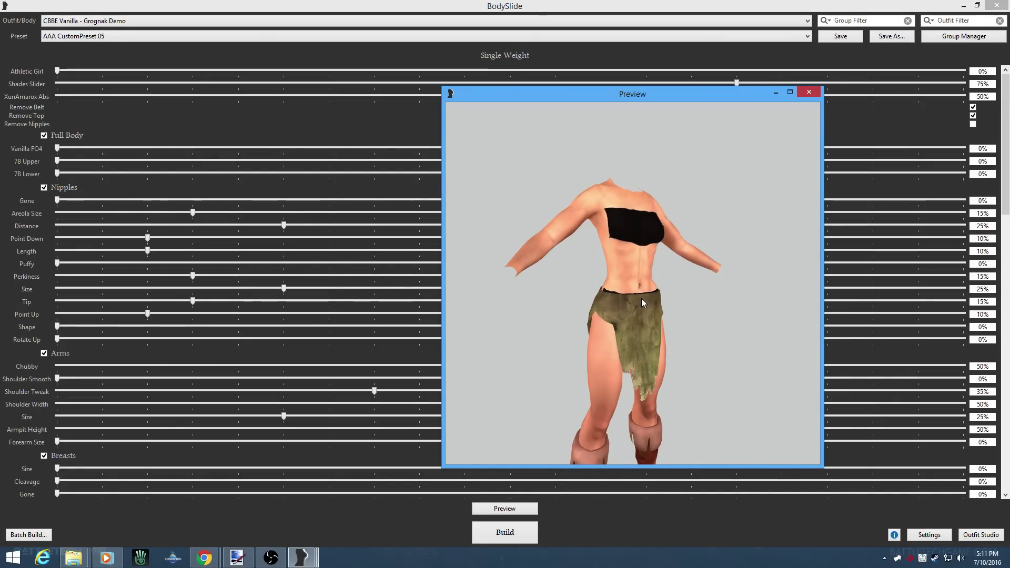
left_click_drag(641, 299, 600, 305)
left_click_drag(663, 287, 626, 287)
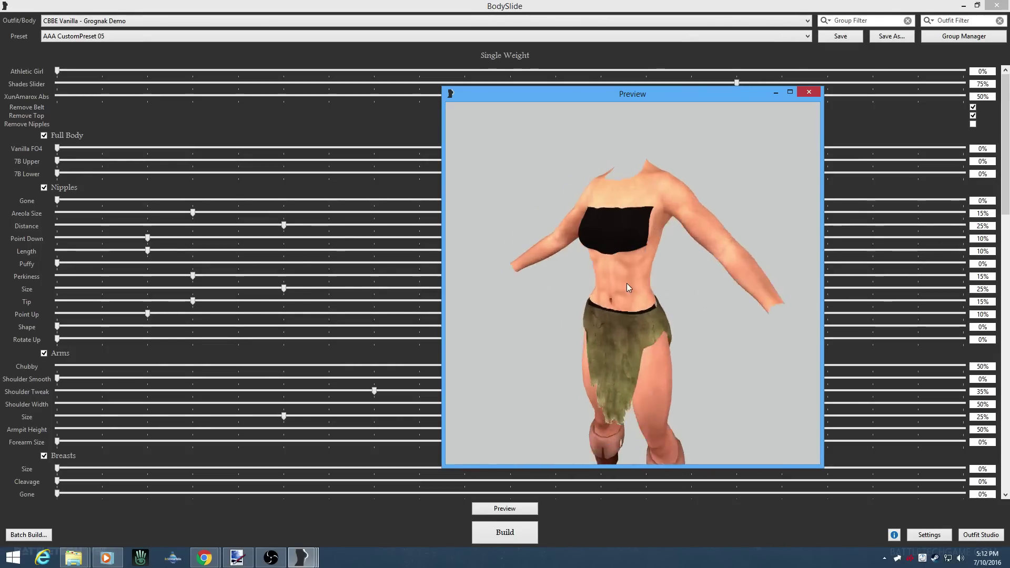